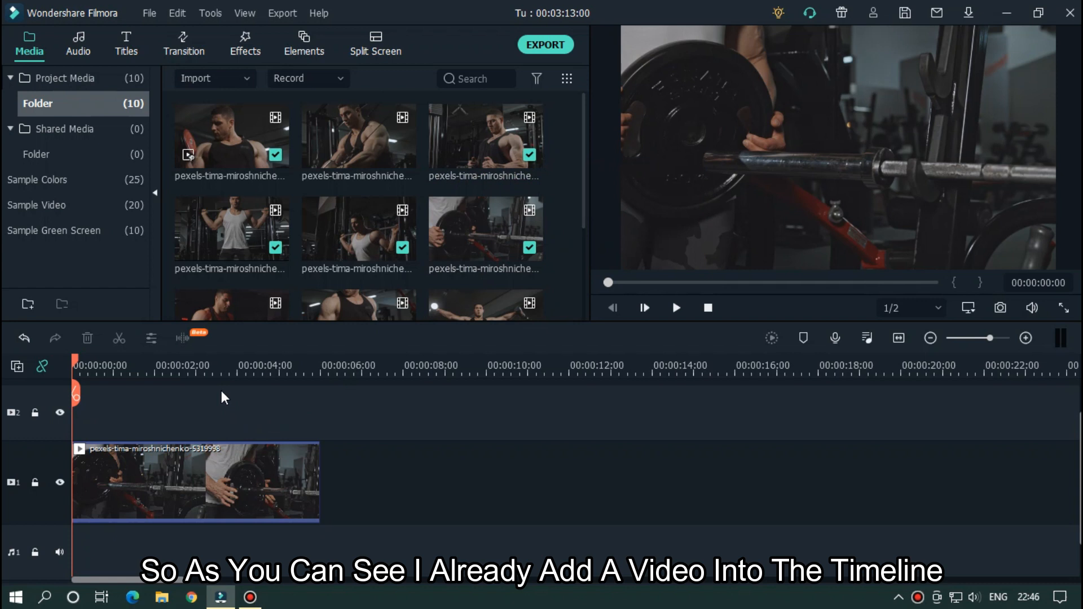
Play through part of the gym clip in the timeline, and return the playhead to the start
key("space")
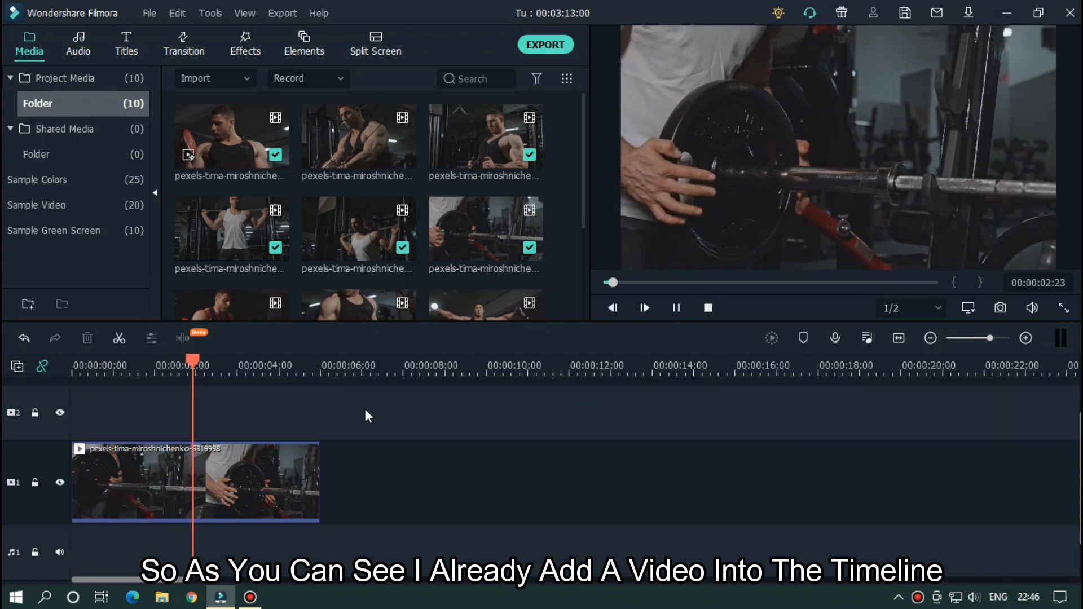
key("space")
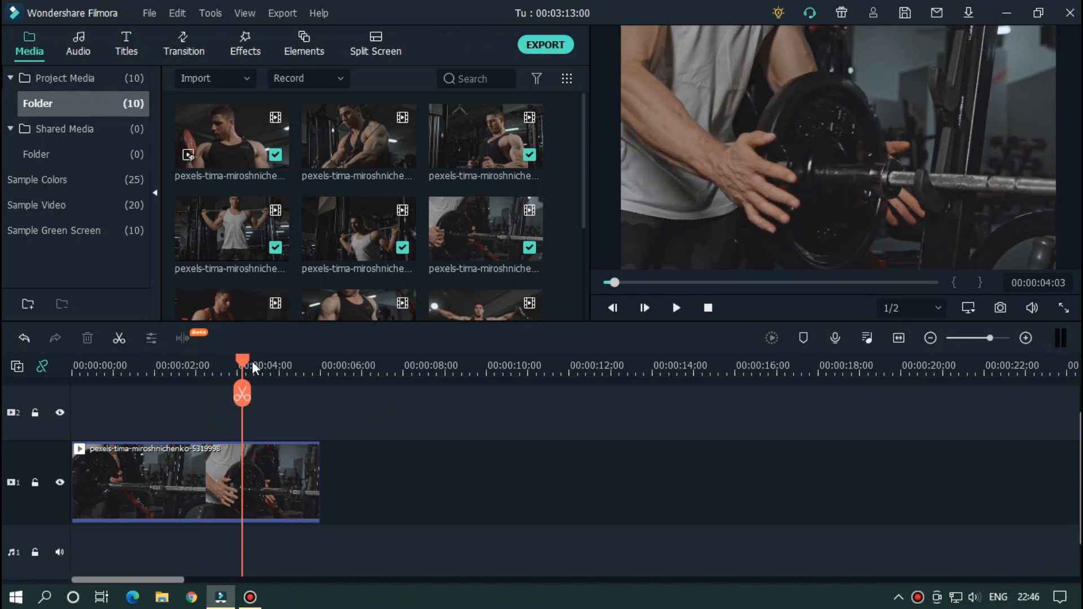
left_click_drag(246, 362, 39, 386)
Place a Default Title on video track 2 above the gym clip, starting at 00:00:00:00
left_click(127, 45)
left_click_drag(177, 152, 76, 419)
left_click_drag(283, 363, 574, 356)
scroll(721, 428, "up", 1)
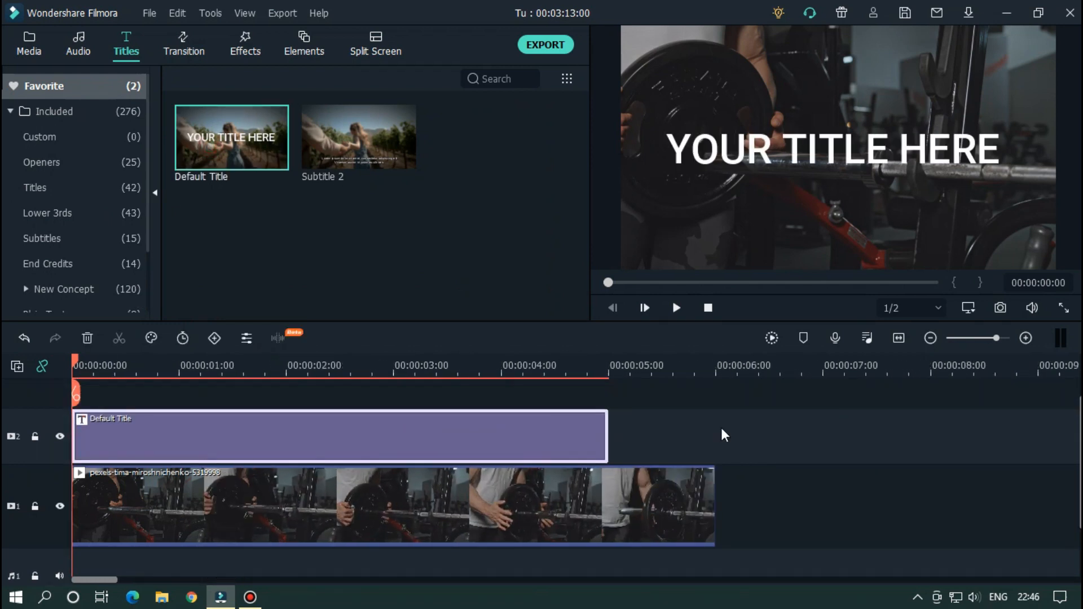
Open the Default Title for advanced text editing and delete its "YOUR TITLE HERE" text box
double_click(511, 429)
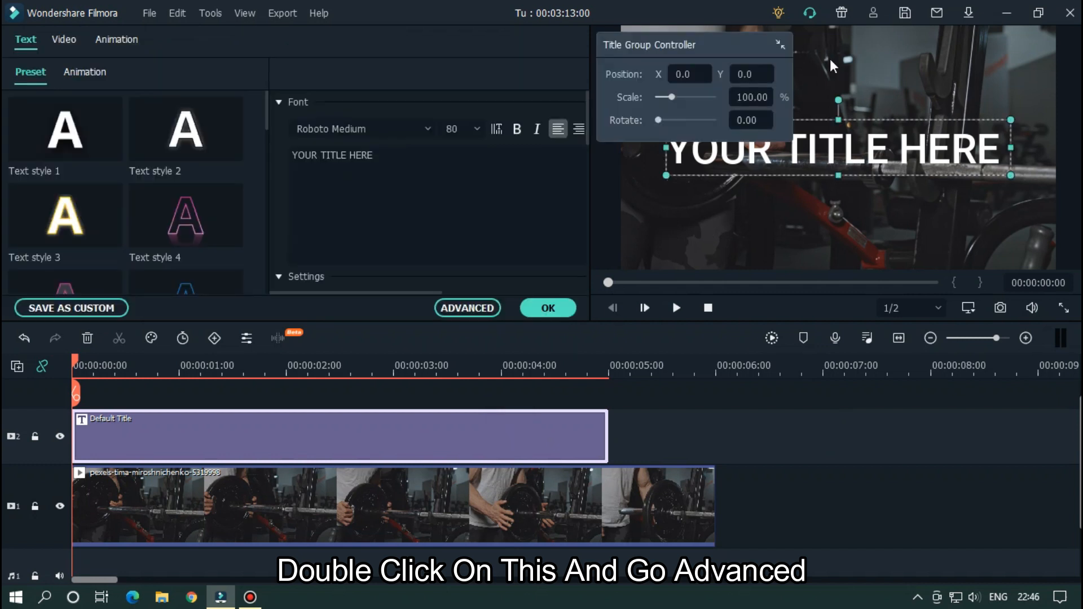
left_click(779, 48)
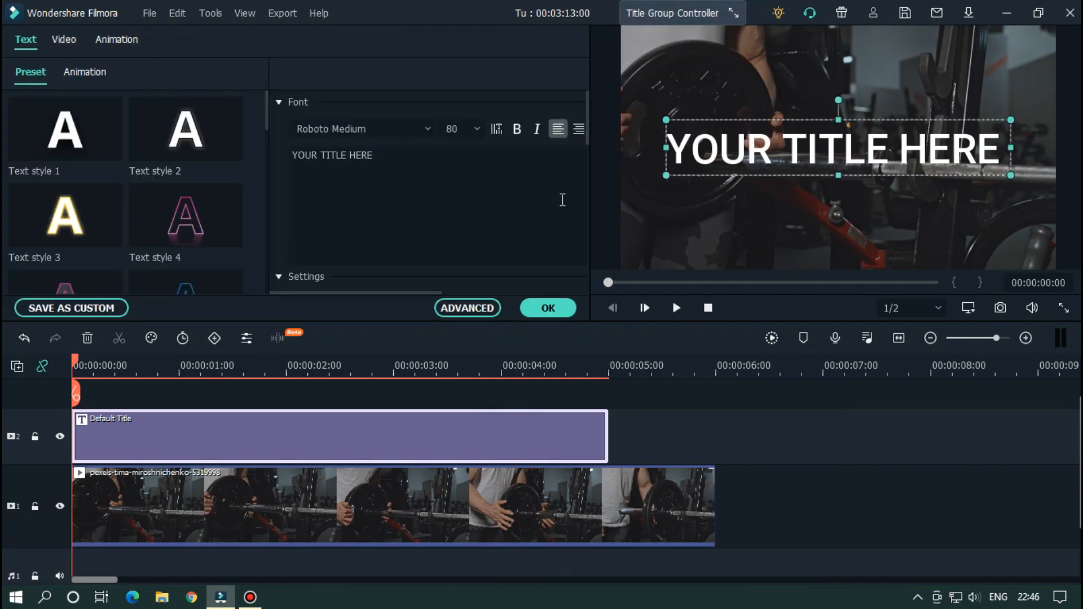
left_click(477, 306)
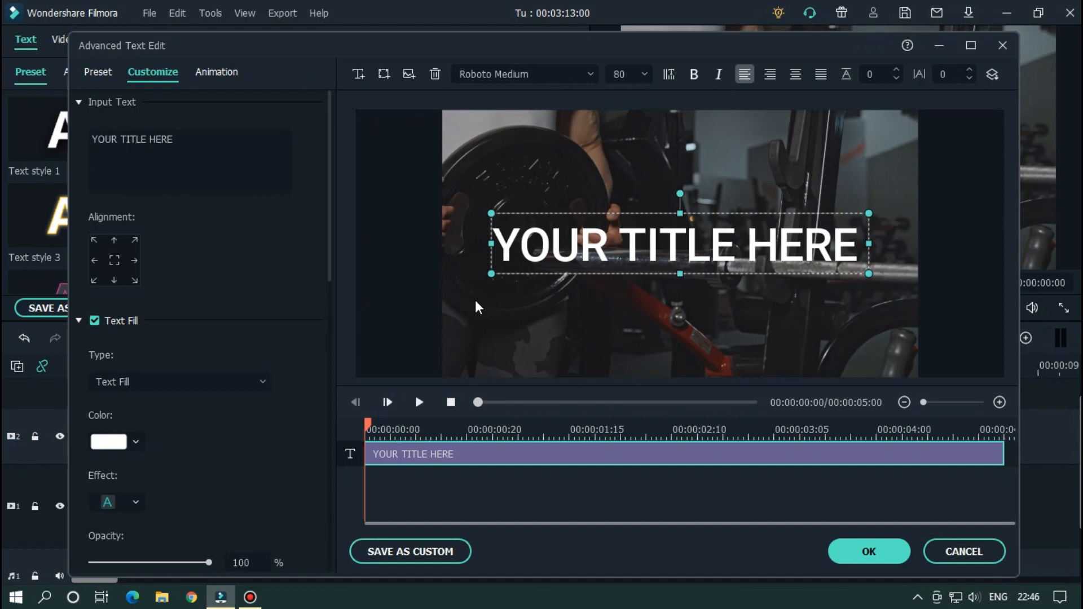
left_click(434, 74)
Add a circle shape to the title and clear the "TEXT HERE" placeholder inside it
left_click(384, 74)
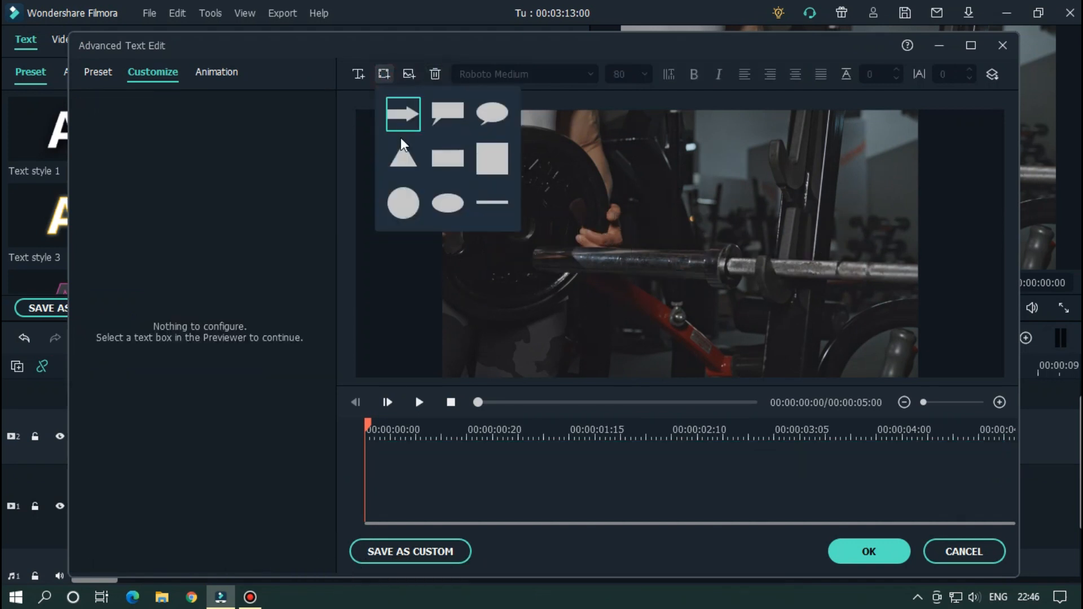
left_click(408, 203)
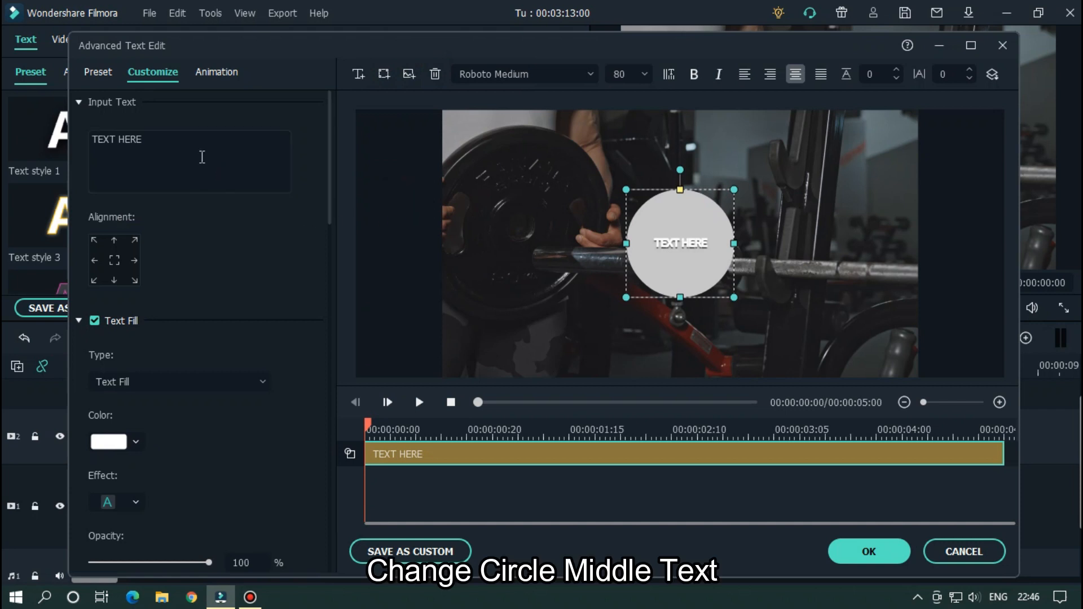
left_click(202, 145)
key("ctrl+a")
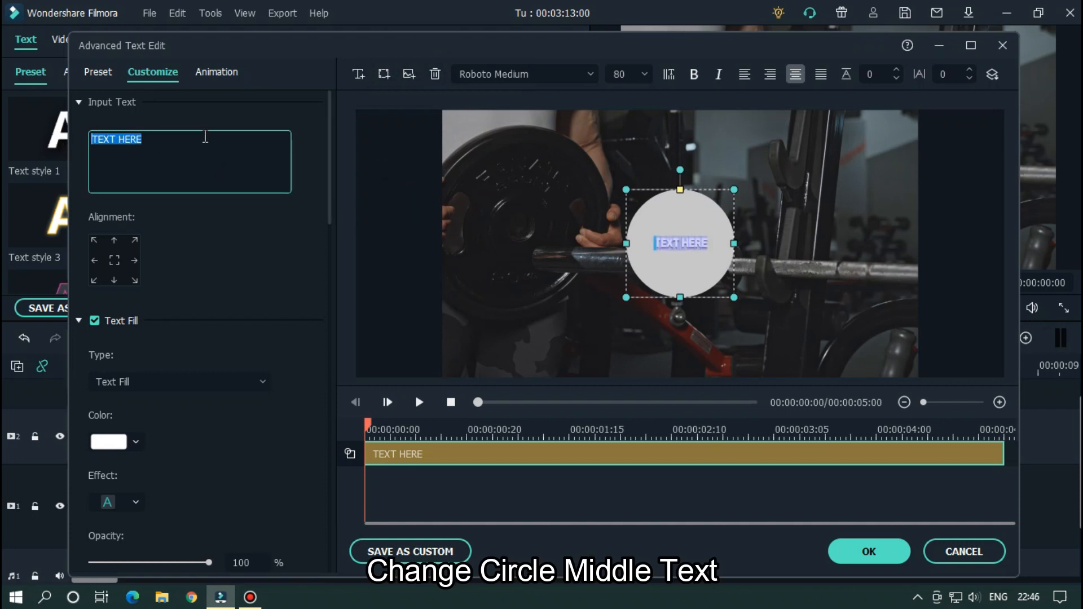
key("BackSpace")
left_click(278, 290)
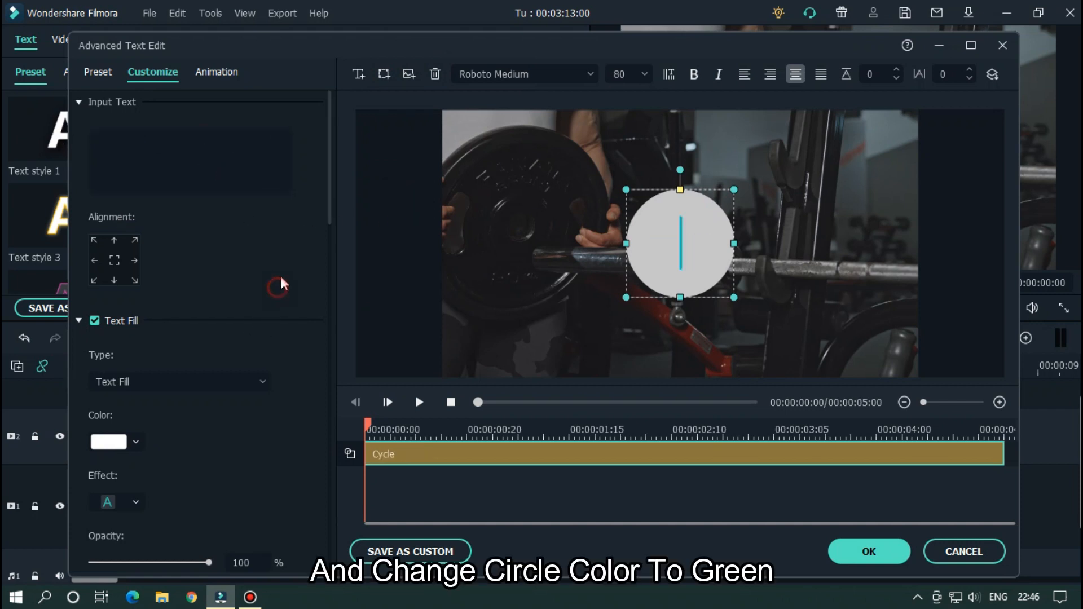
Change the circle's shape fill color to bright green from the basic colors
scroll(291, 248, "down", 15)
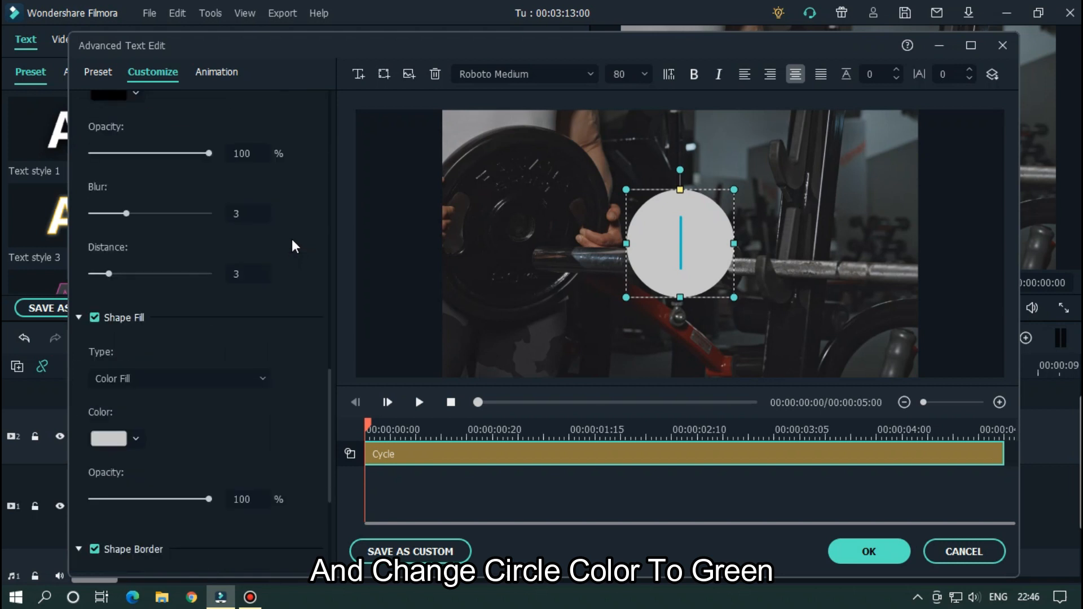
scroll(293, 248, "down", 5)
left_click(106, 307)
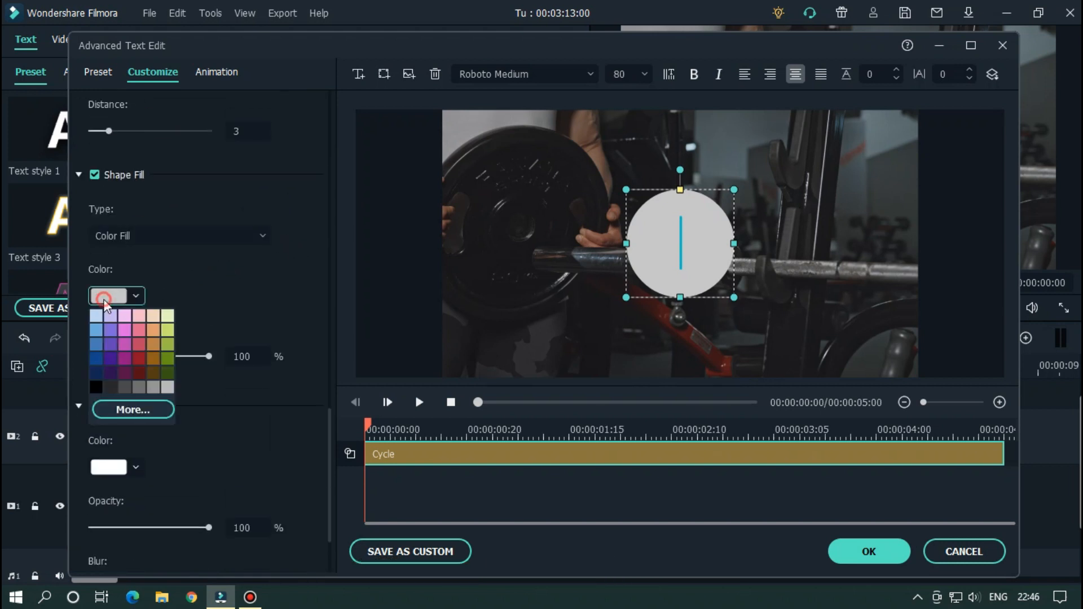
left_click(124, 409)
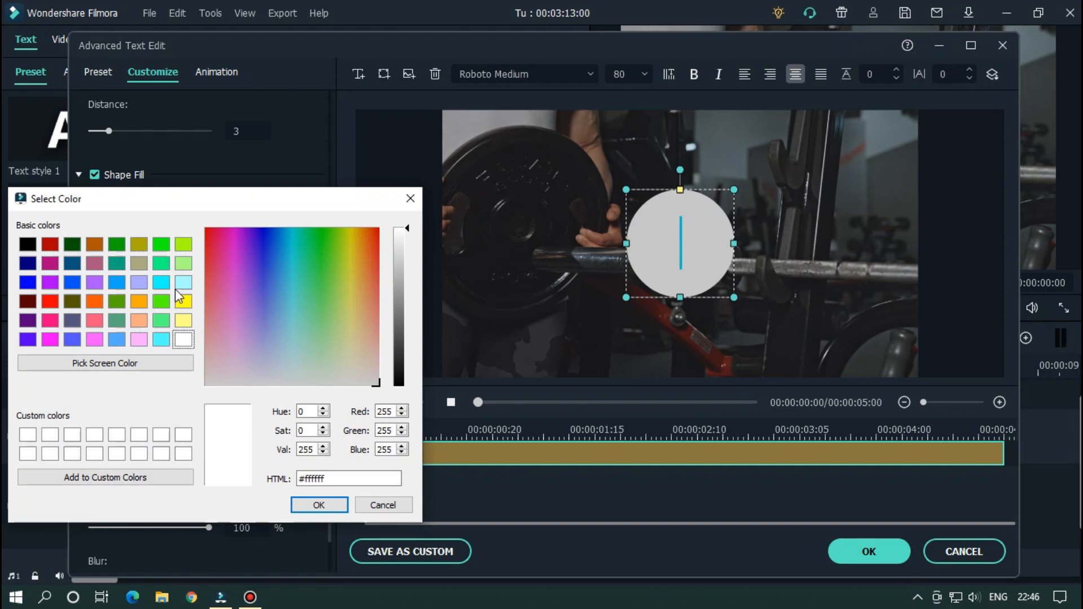
left_click(161, 244)
left_click(319, 504)
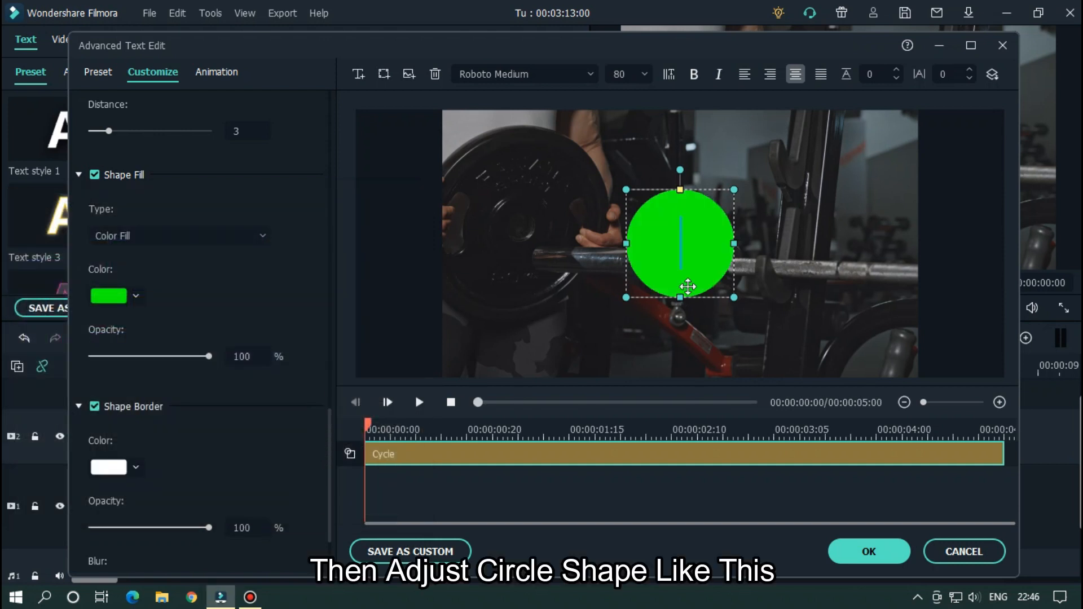
Enlarge the green circle to almost the full frame height, center it in the frame, and apply the title edits
left_click_drag(734, 293, 826, 389)
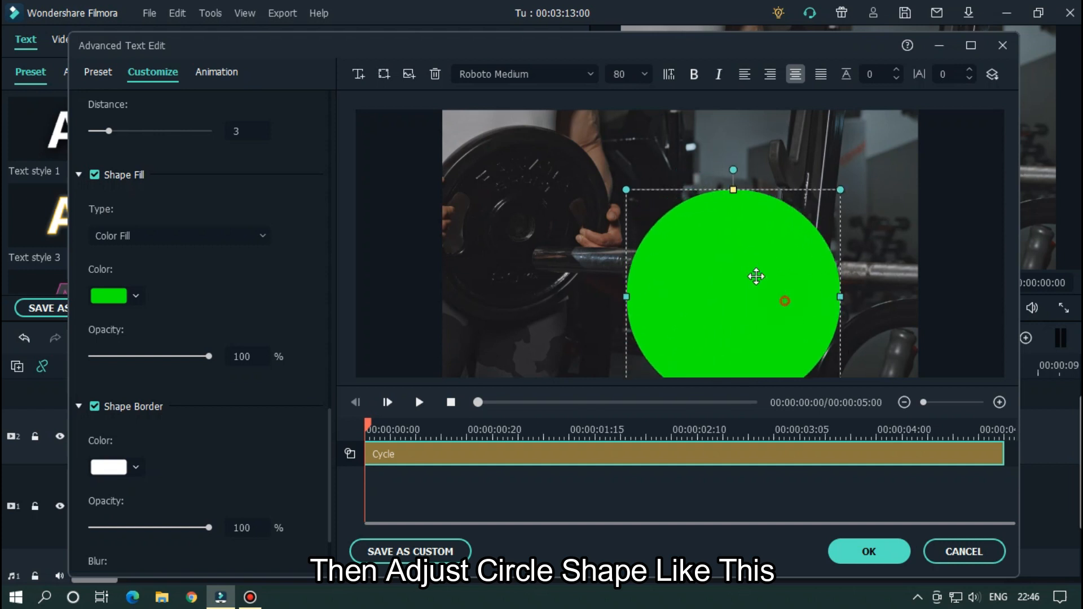
left_click_drag(776, 293, 705, 213)
left_click_drag(762, 322, 810, 357)
left_click_drag(721, 288, 717, 298)
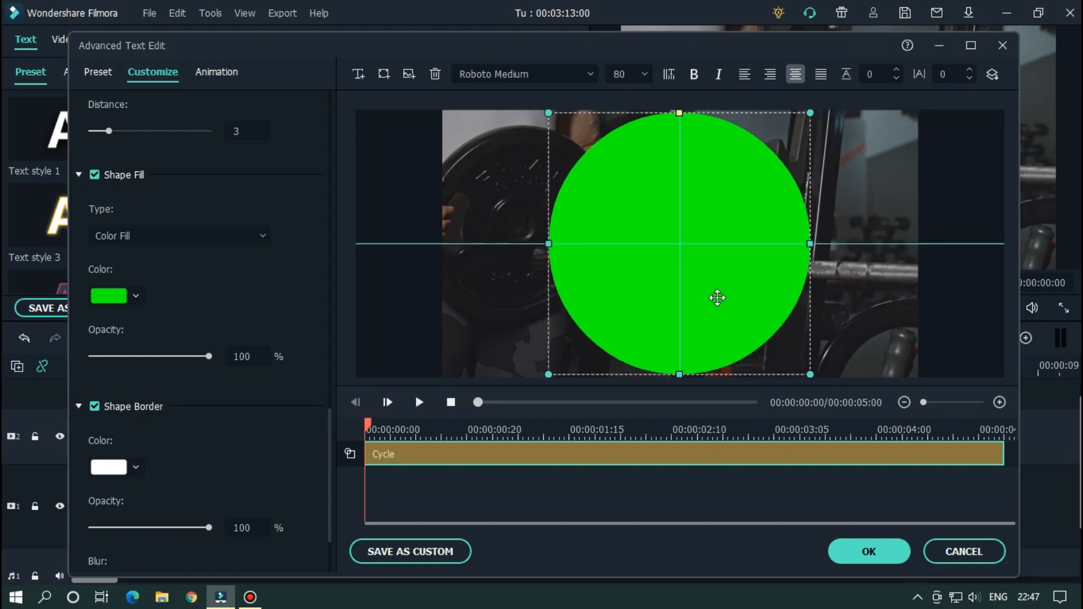
left_click(869, 552)
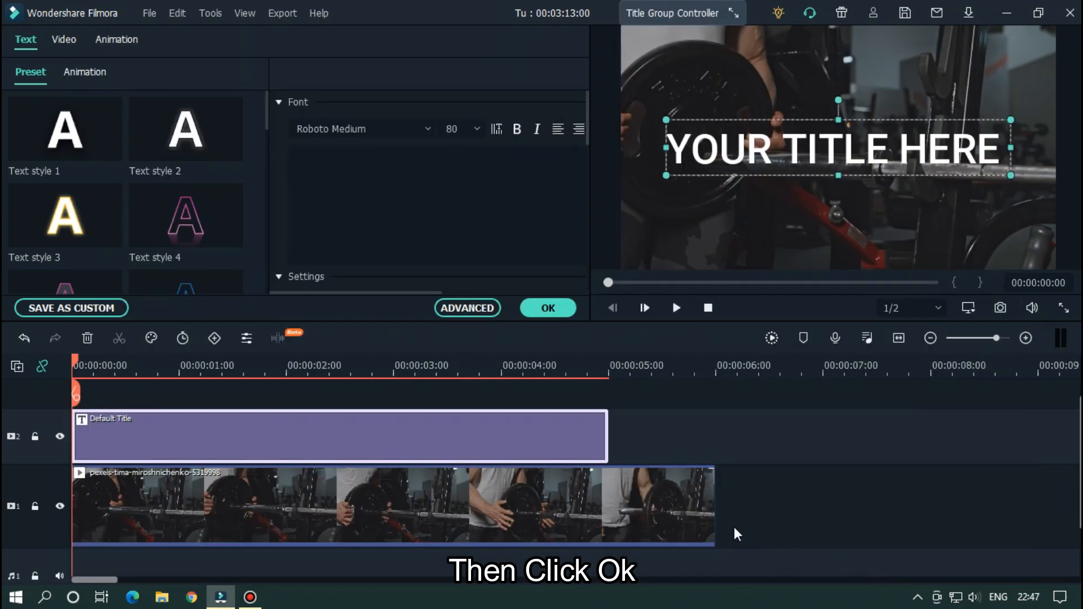
left_click(740, 450)
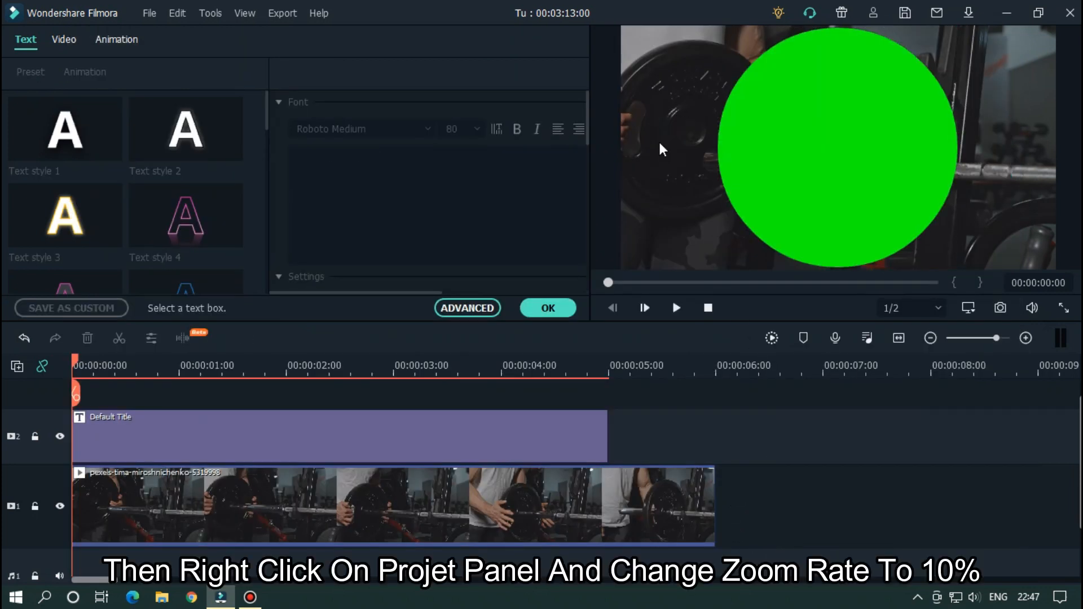
Set the preview's zoom level to 10%
left_click(665, 117)
right_click(664, 117)
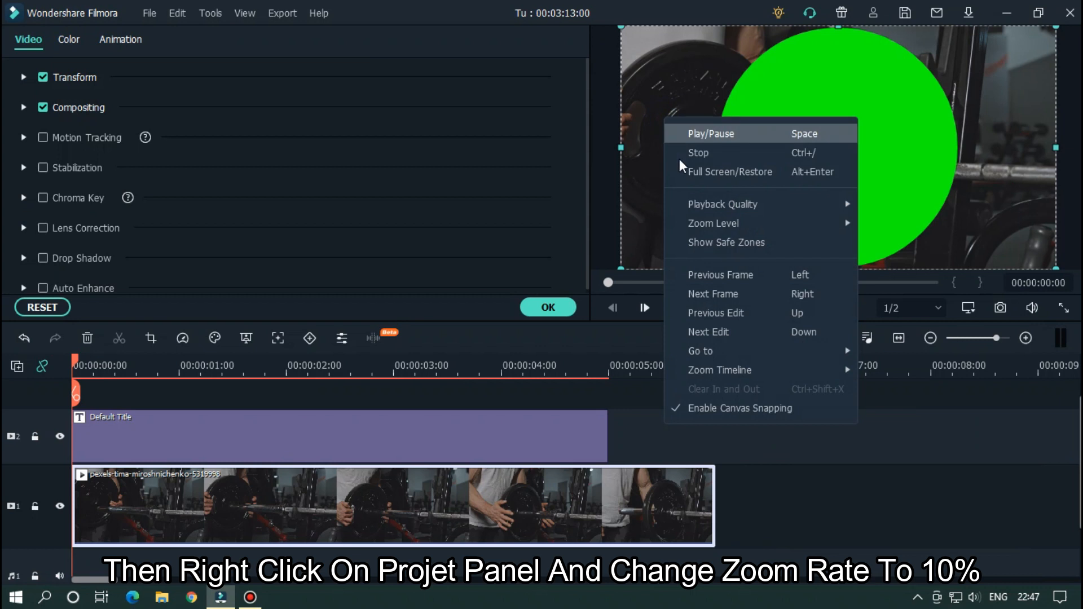
mouse_move(695, 225)
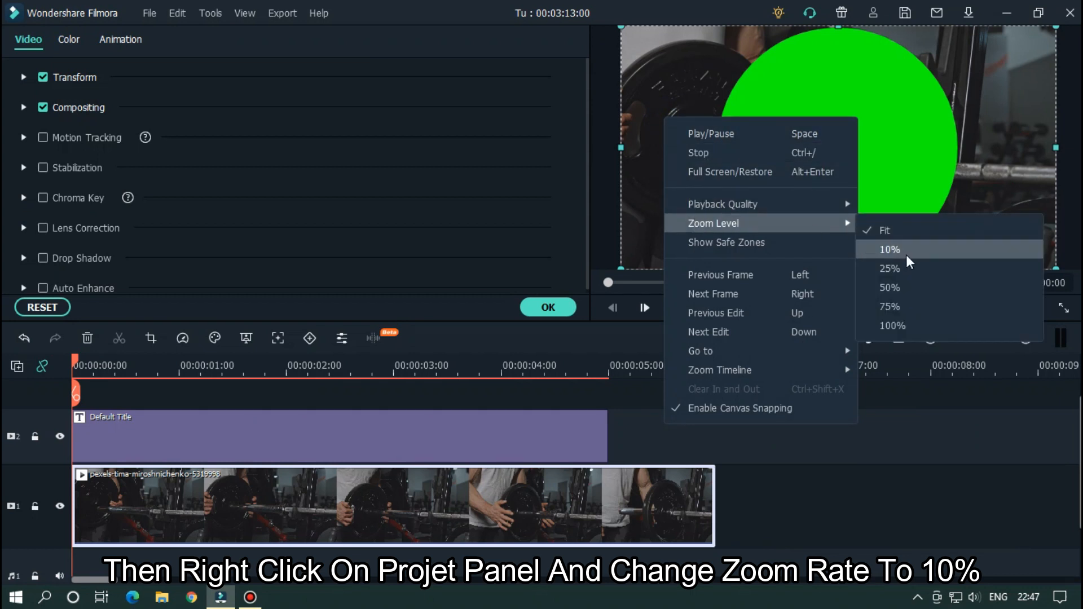
left_click(891, 249)
left_click(756, 452)
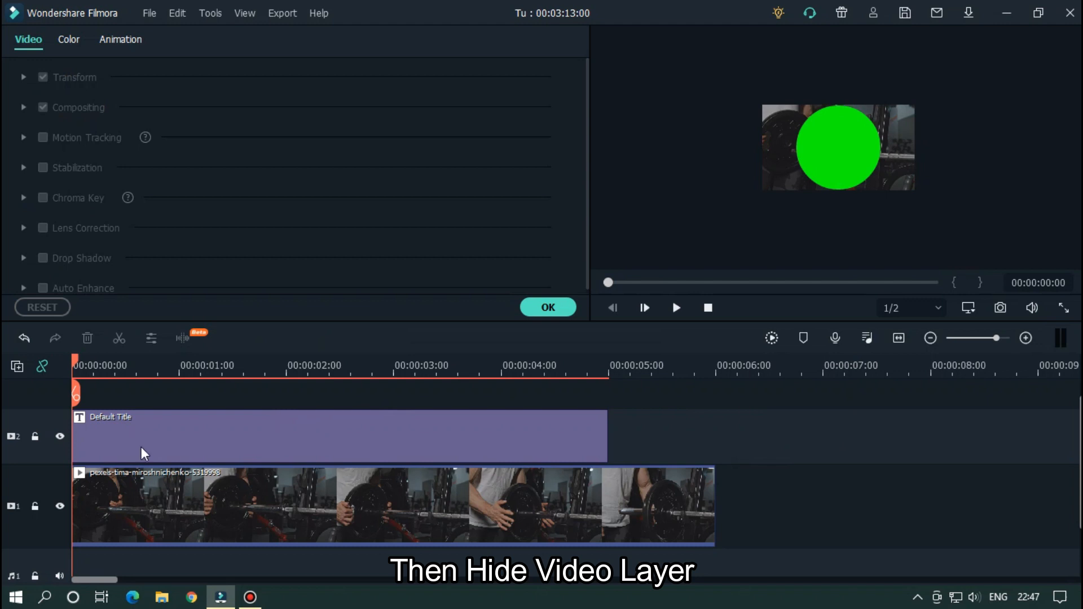
Hide the gym video track and take a snapshot of the green circle on black
left_click(59, 506)
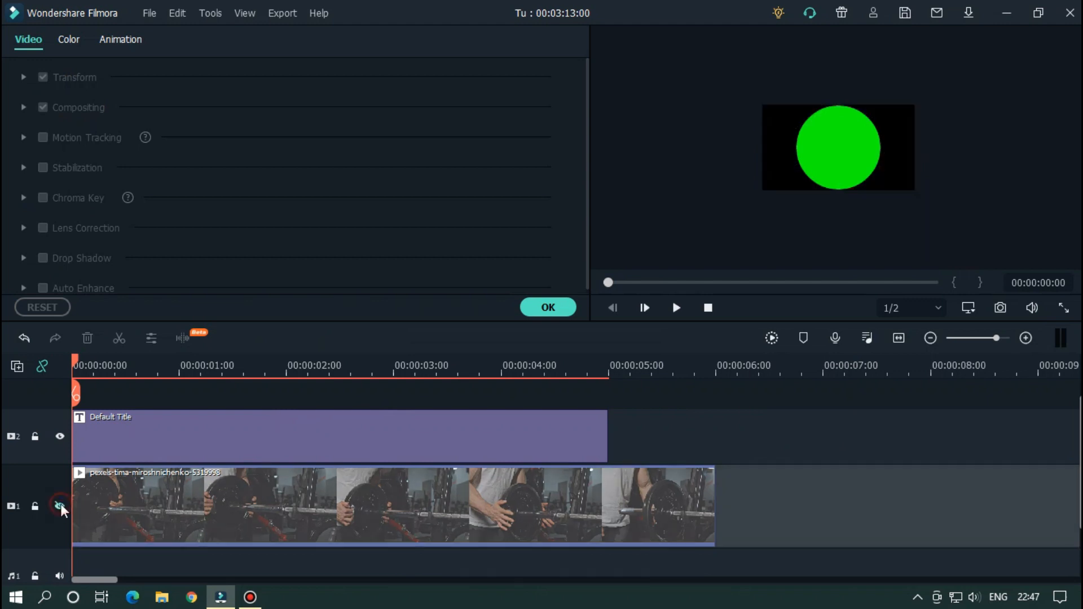
left_click(566, 309)
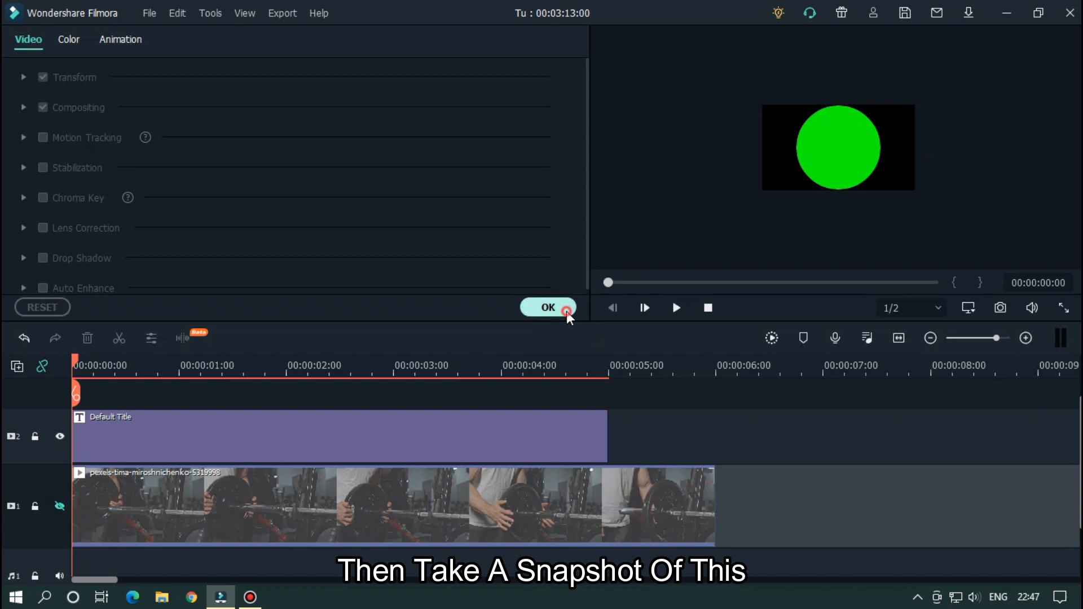
left_click(1002, 311)
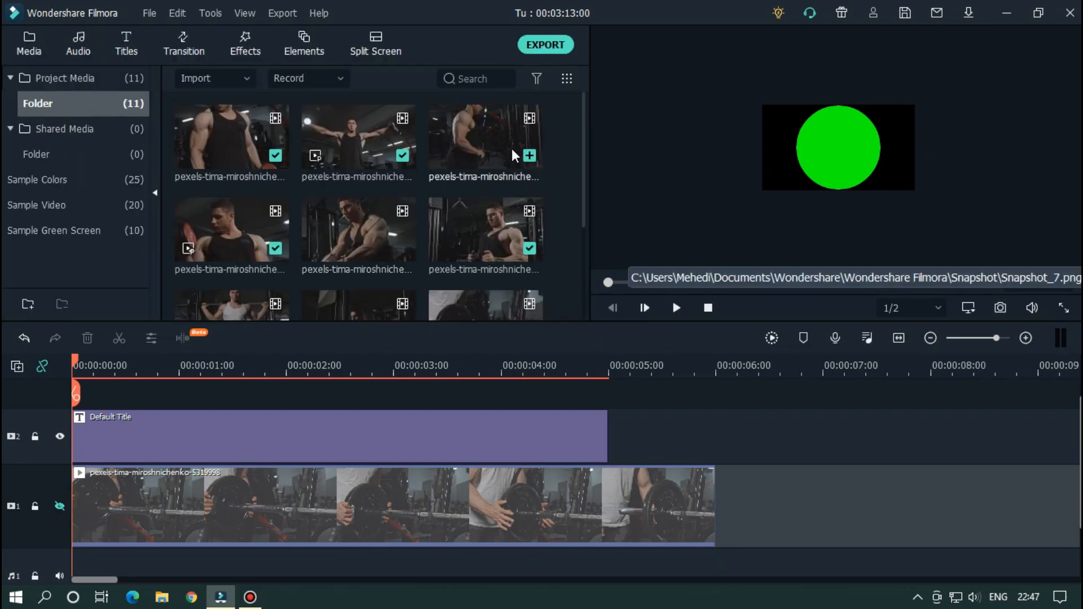
Replace the title clip on track 2 with the green circle snapshot, and unhide the gym video track
left_click(296, 442)
key("Delete")
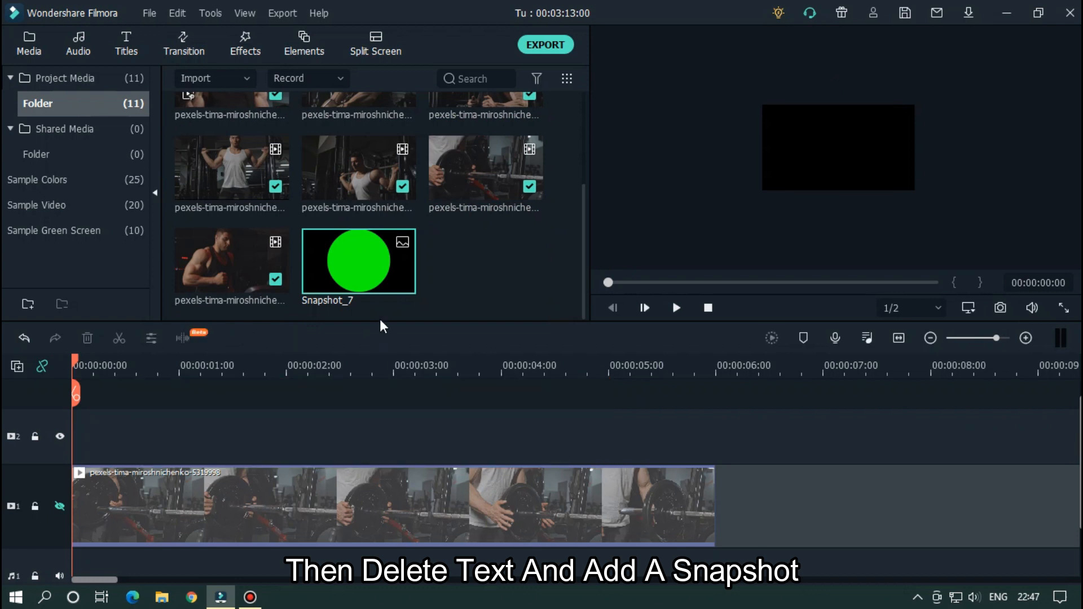
left_click_drag(215, 386, 59, 425)
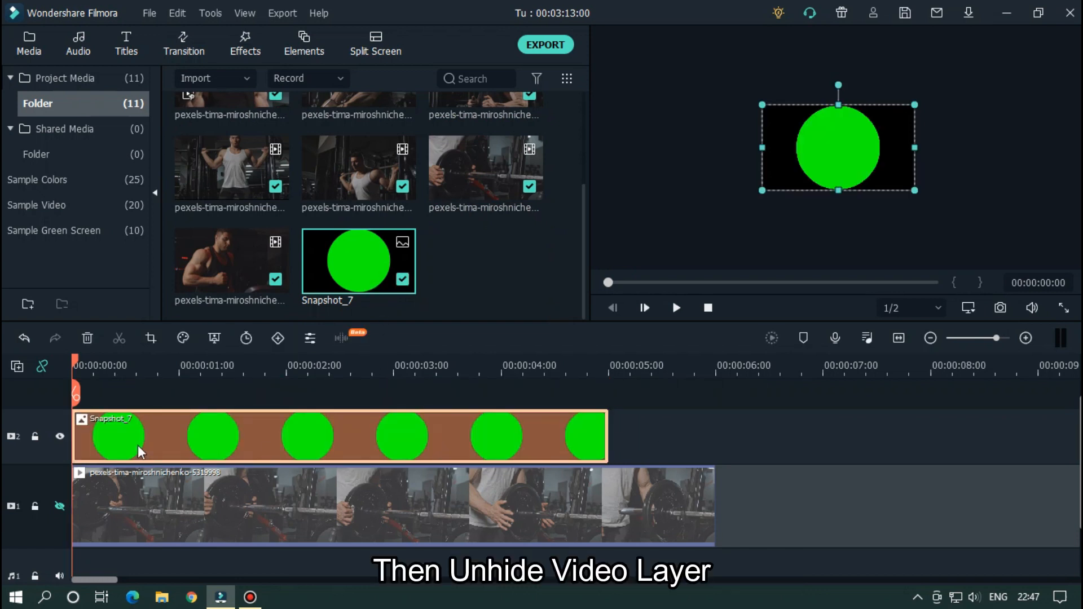
left_click(59, 505)
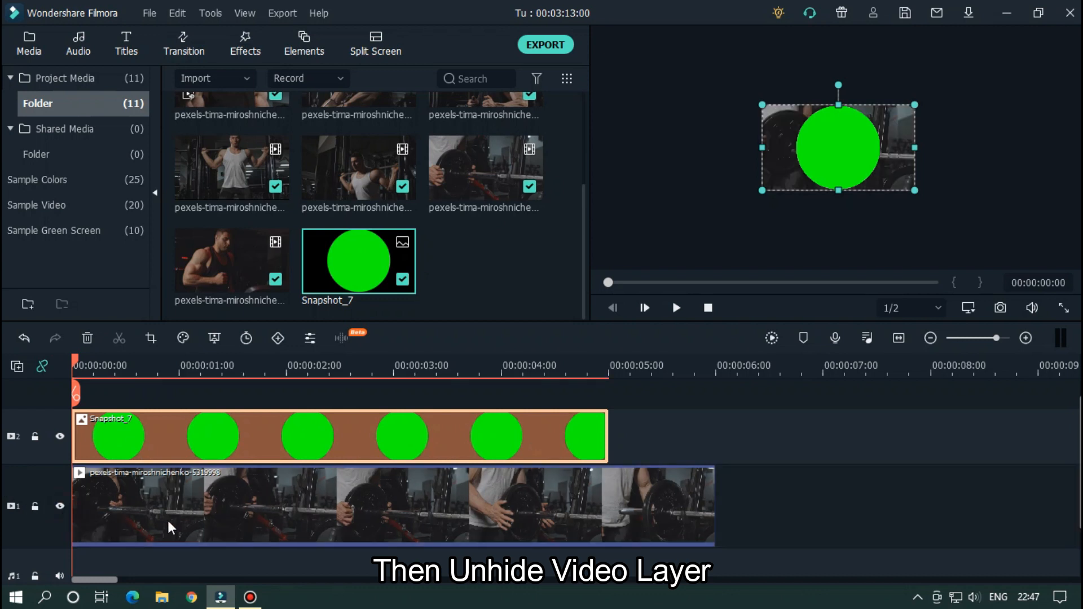
left_click(782, 459)
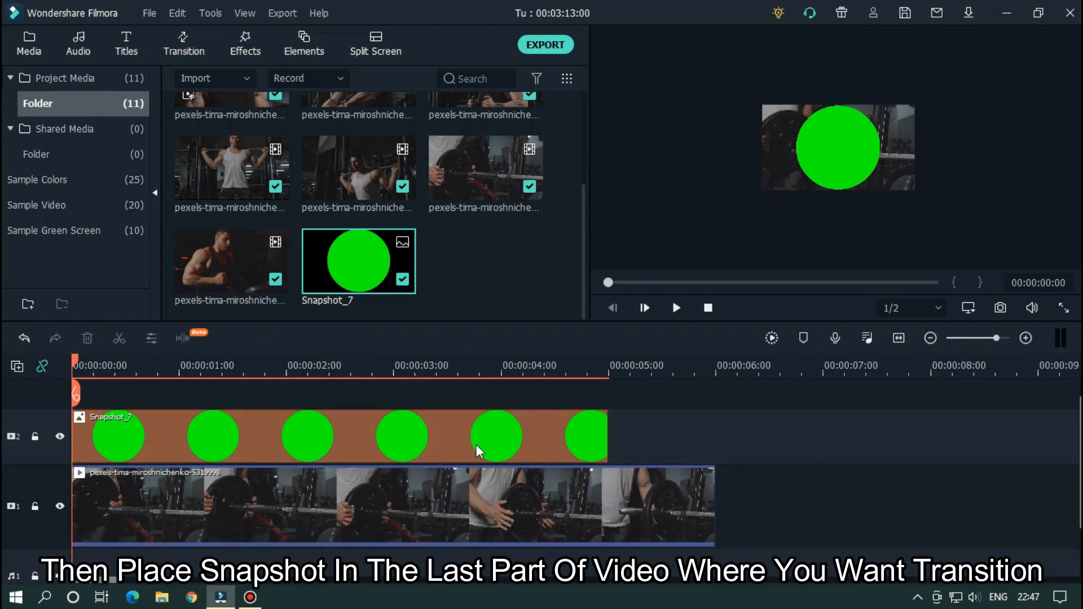
Move the green circle snapshot on track 2 to start at 00:00:05:05, near the end of the gym clip
left_click_drag(408, 441, 814, 463)
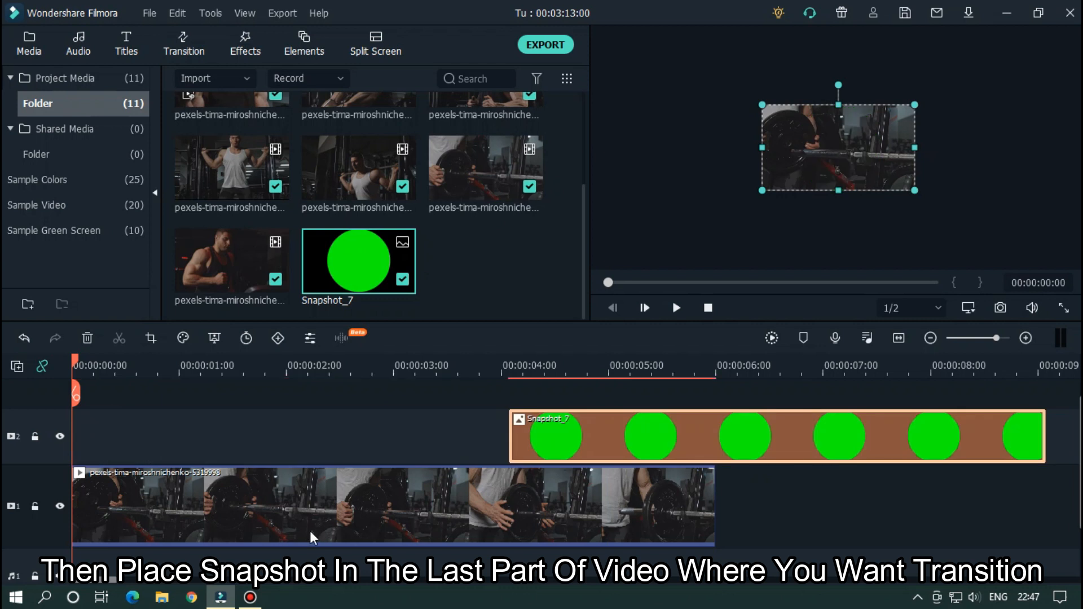
left_click(496, 366)
scroll(589, 499, "up", 2)
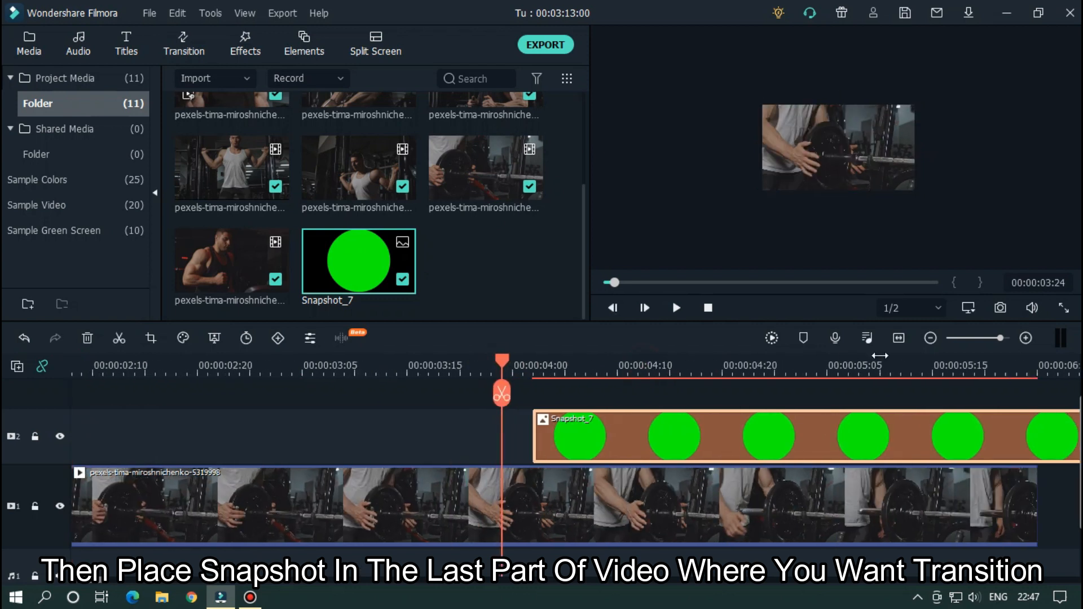
left_click_drag(94, 582, 100, 582)
left_click(526, 361)
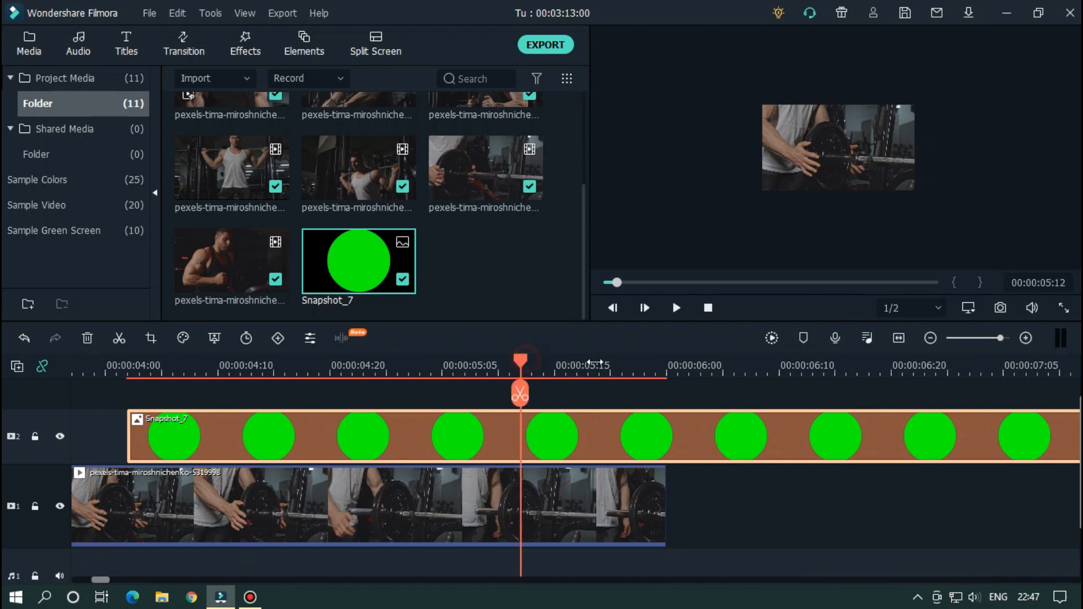
left_click(671, 365)
left_click_drag(670, 367, 444, 370)
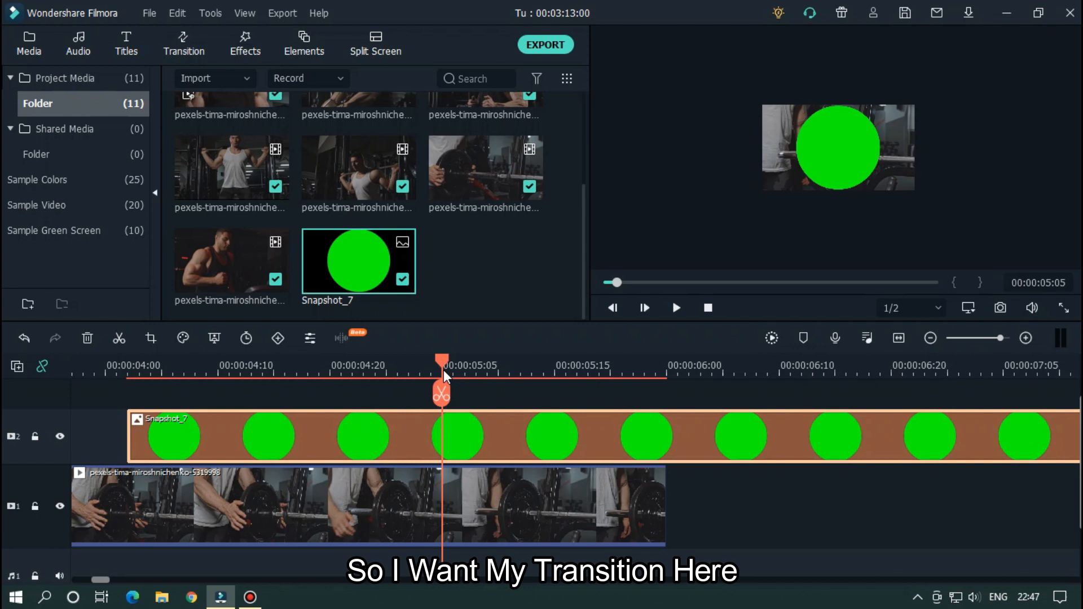
left_click_drag(555, 368, 636, 365)
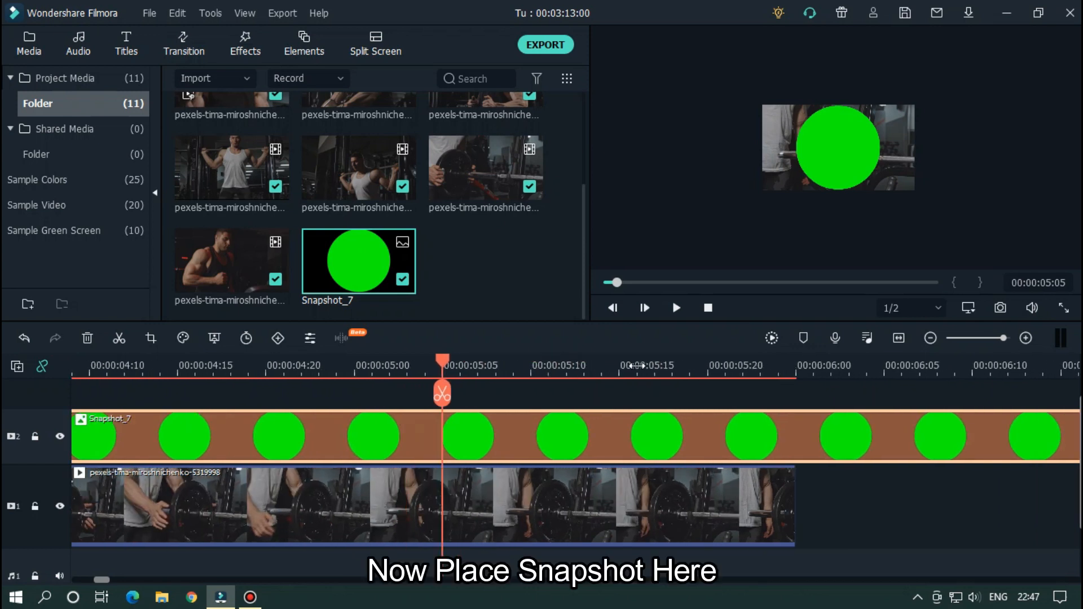
left_click_drag(447, 420, 943, 416)
left_click_drag(785, 367, 524, 369)
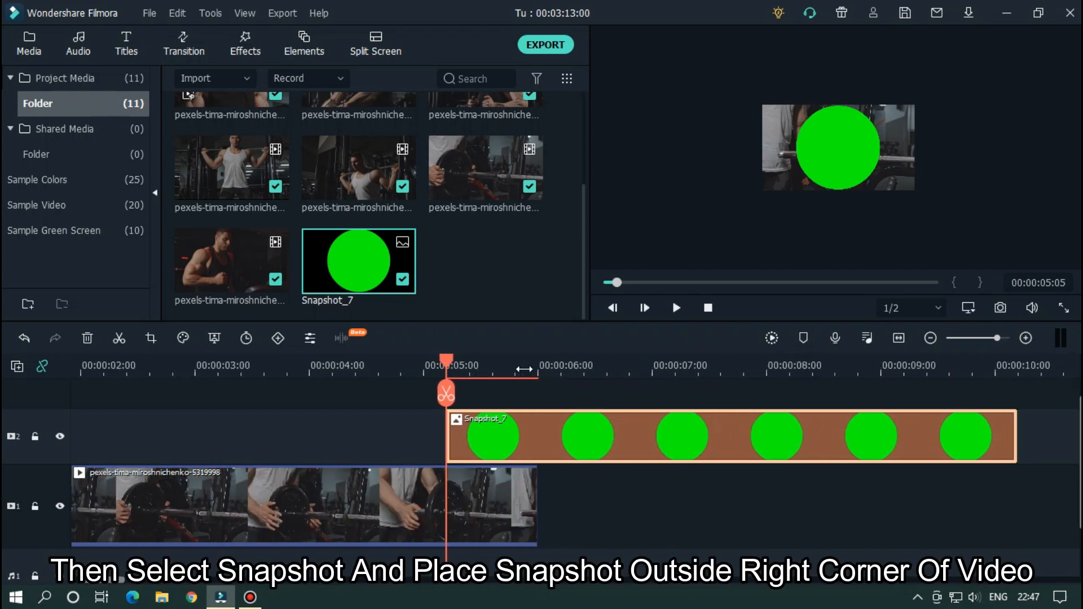
Open the snapshot clip's settings and move its image outside the lower-right corner of the video frame
double_click(548, 425)
left_click_drag(842, 154, 951, 218)
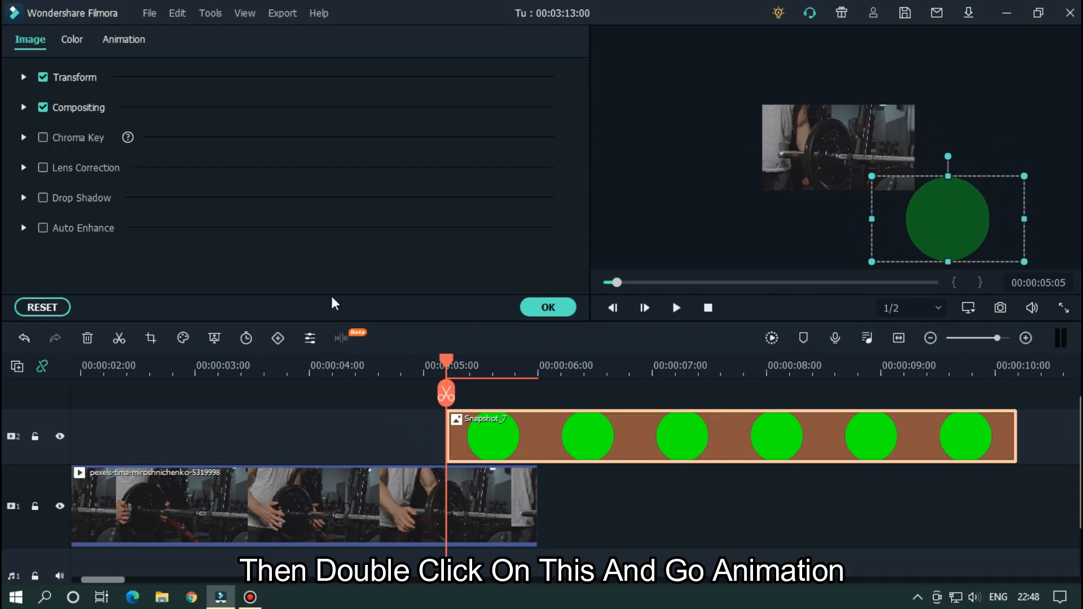
Open the snapshot clip's custom animation settings and add a keyframe at its start, 00:00:05:05
left_click(141, 49)
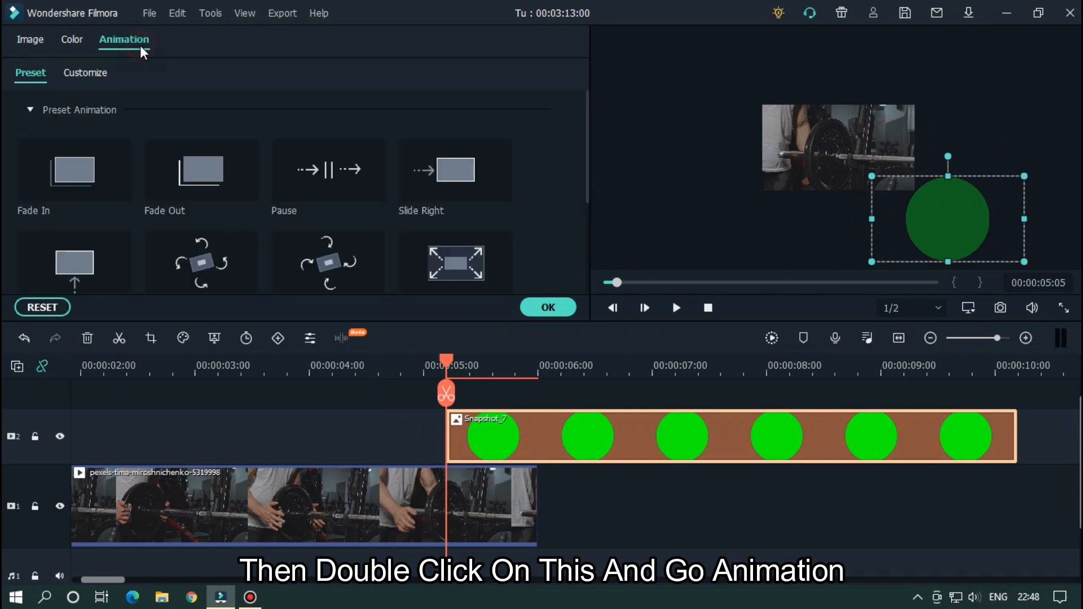
left_click(103, 73)
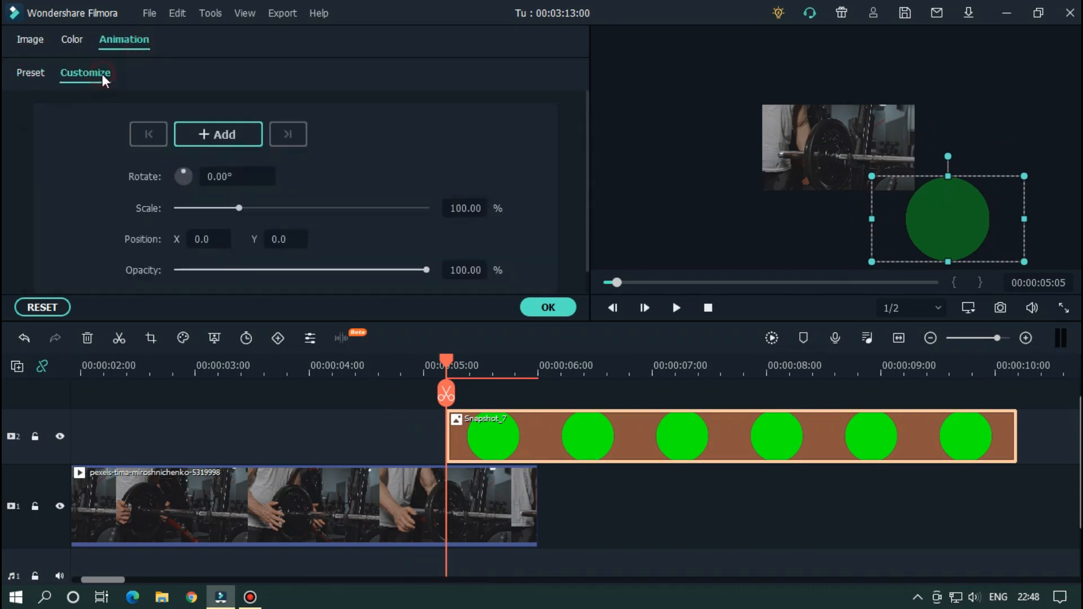
left_click(235, 137)
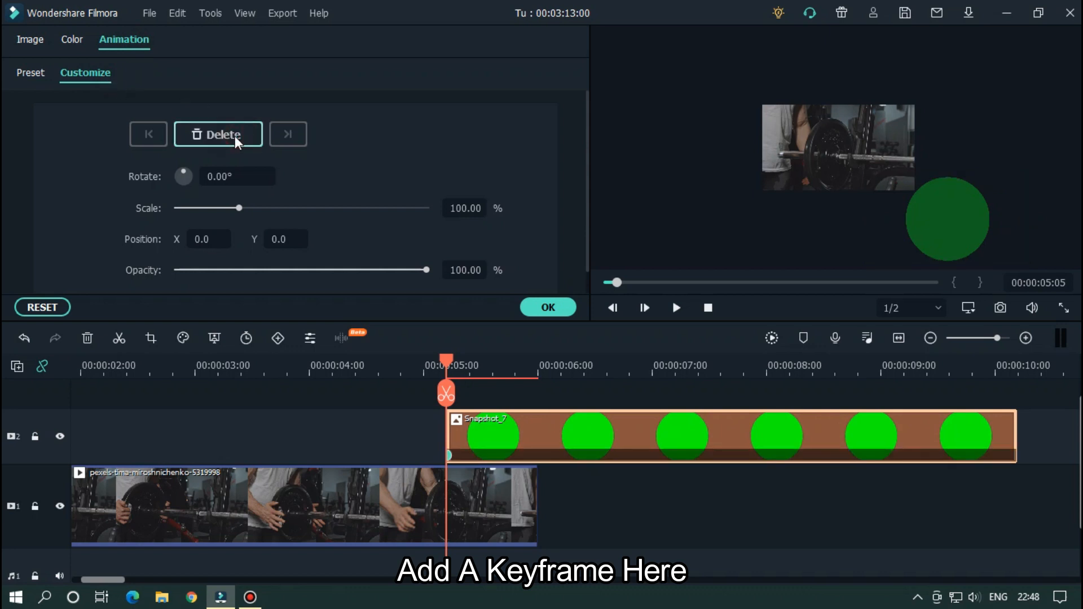
left_click(585, 440)
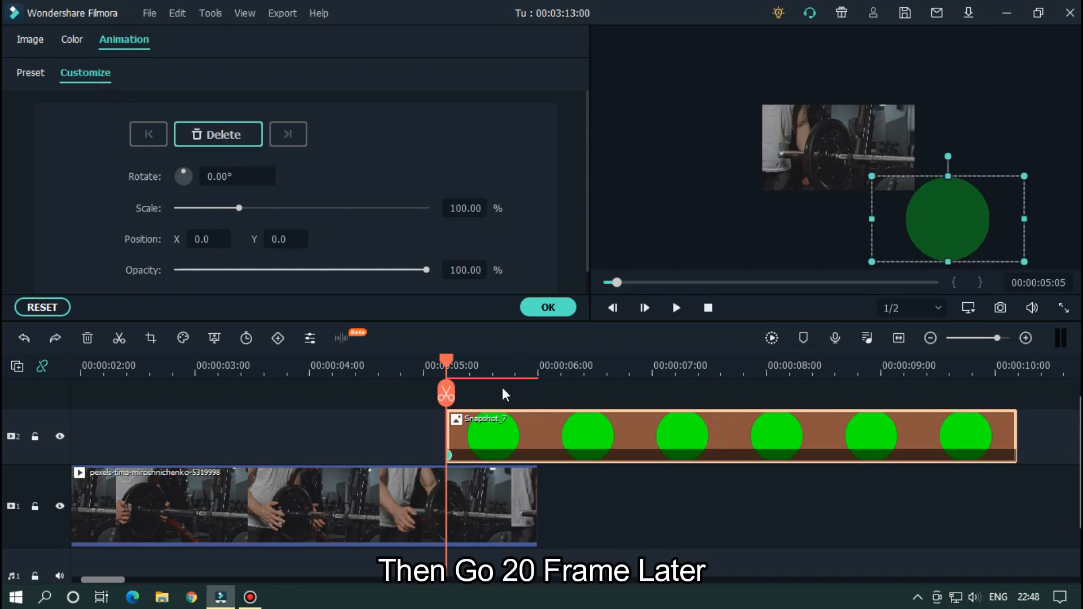
At 00:00:06:00, enlarge the green circle to about 262% scale so that it covers the whole video frame
left_click_drag(451, 357, 539, 360)
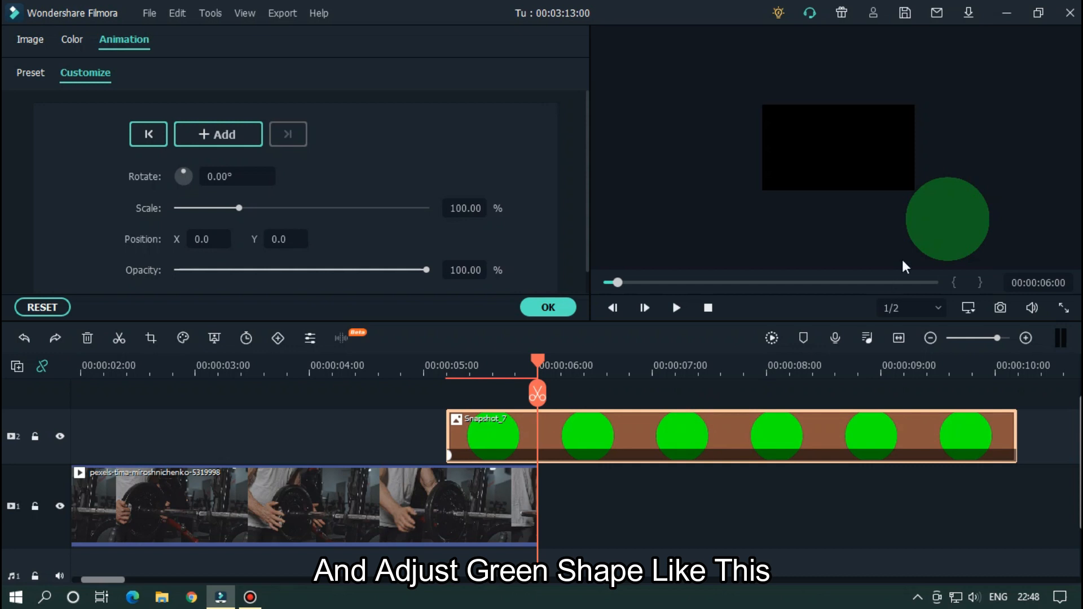
left_click(939, 219)
left_click_drag(872, 180, 674, 42)
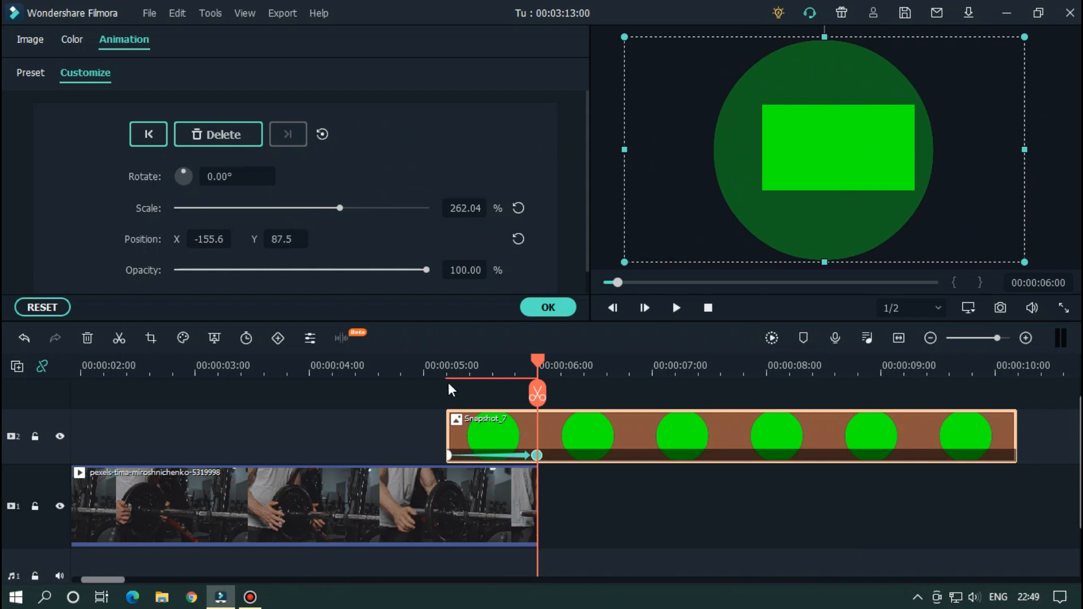
Play back the end of the gym clip to check how the green circle grows over the frame
left_click(411, 363)
left_click(652, 504)
key("space")
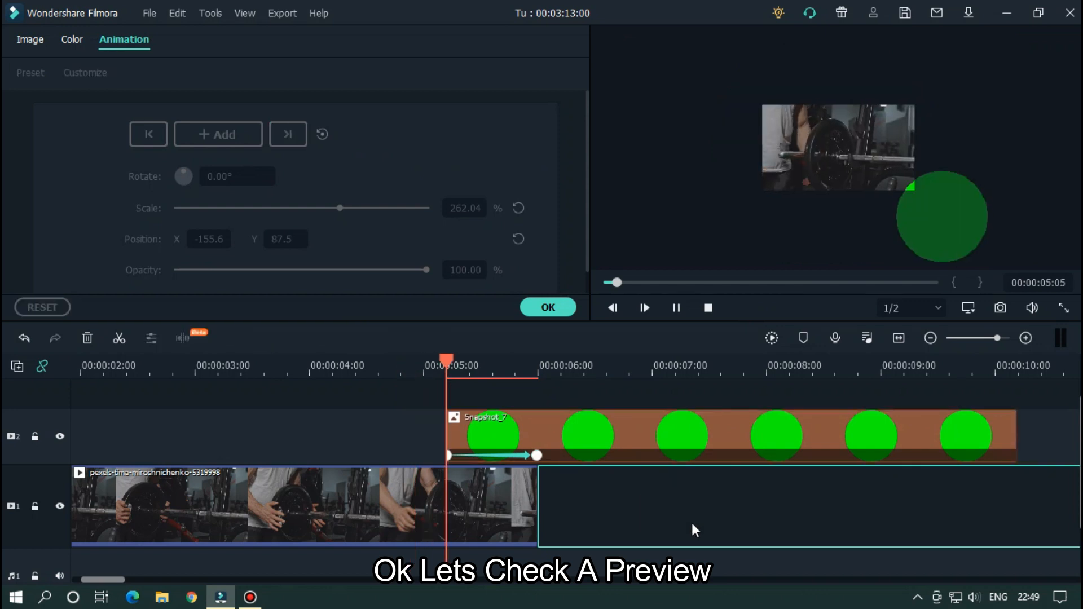
key("space")
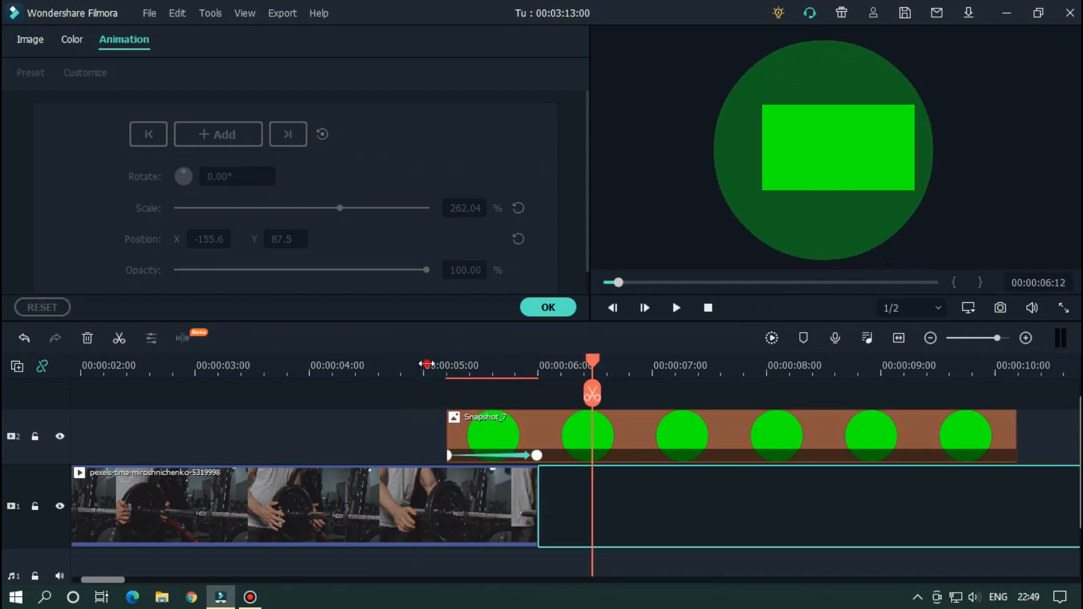
key("space")
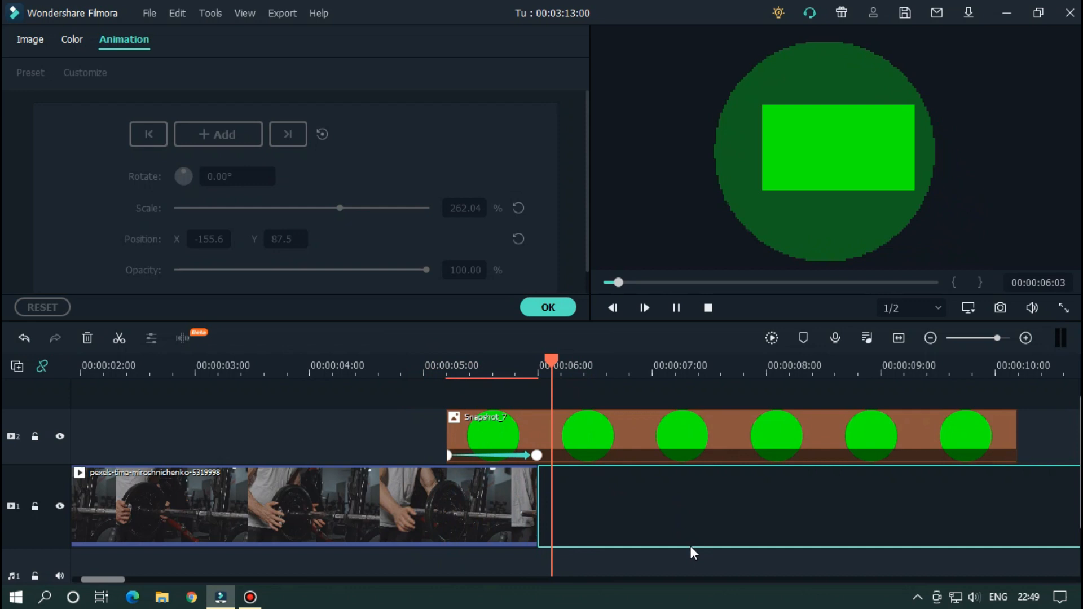
key("space")
left_click(401, 364)
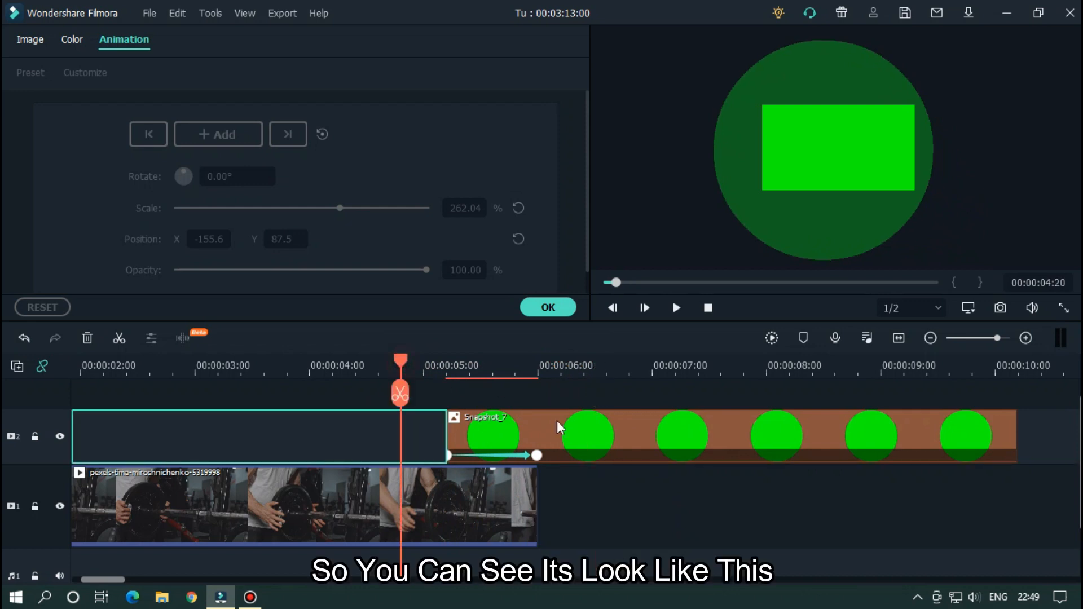
key("space")
Set the preview zoom level to Fit and replay the circle animation from about 00:00:04:17
left_click(826, 158)
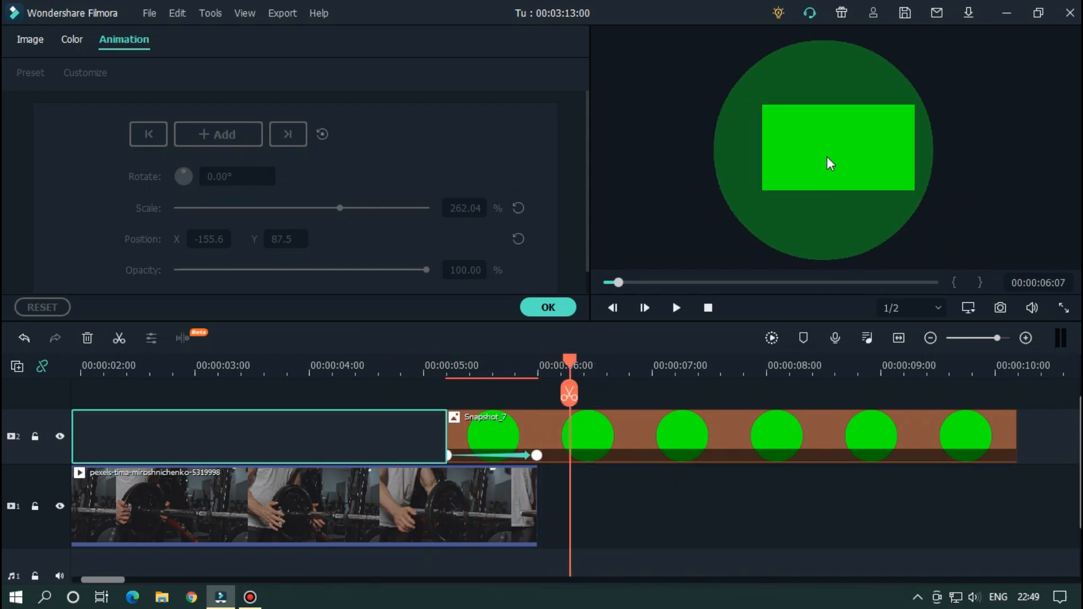
right_click(827, 161)
mouse_move(865, 262)
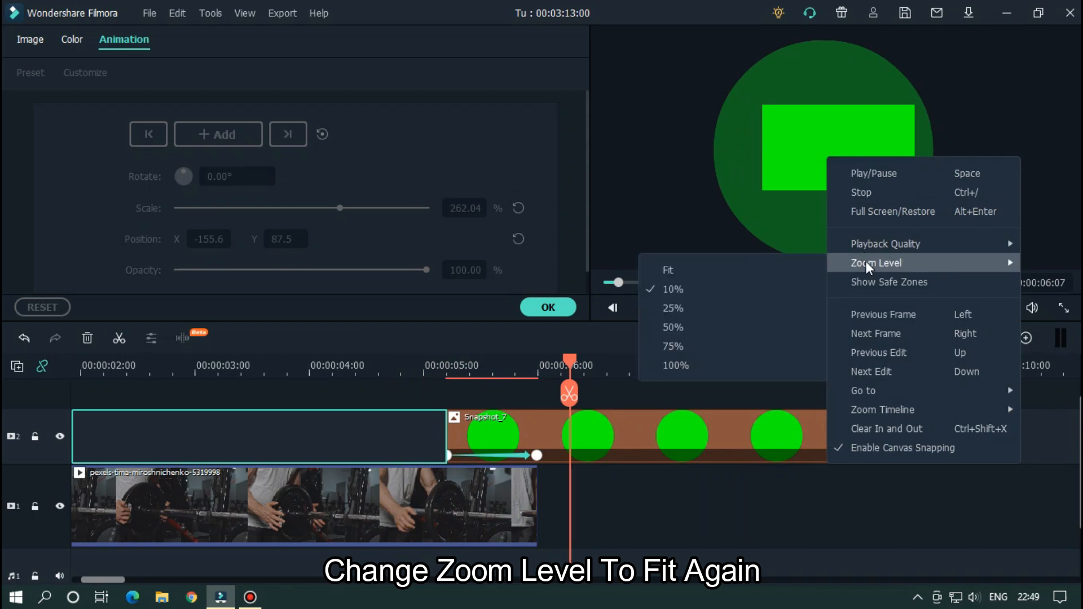
left_click(726, 266)
left_click(385, 357)
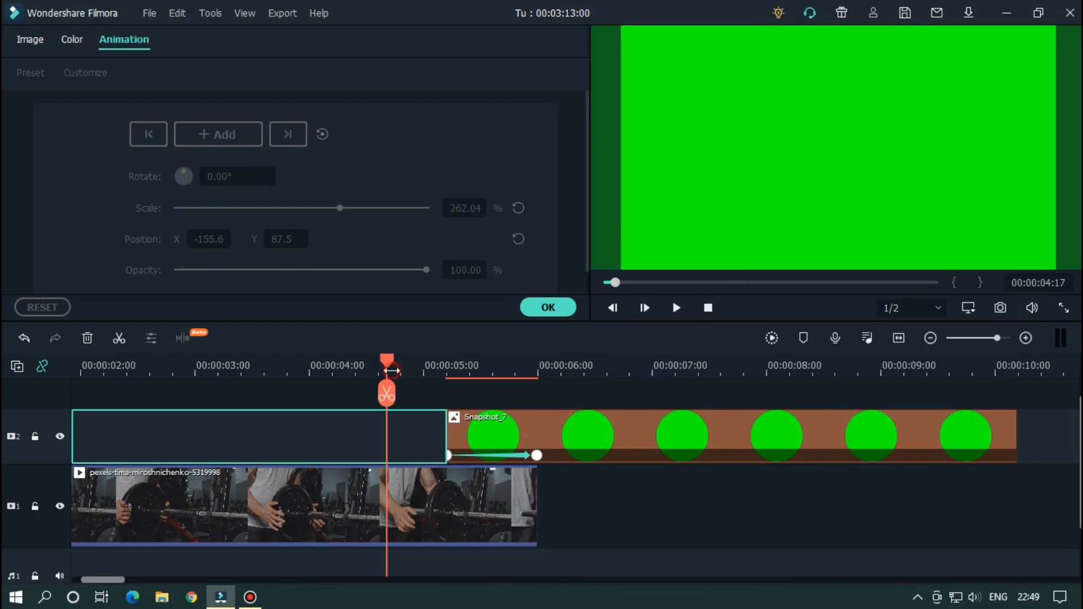
key("space")
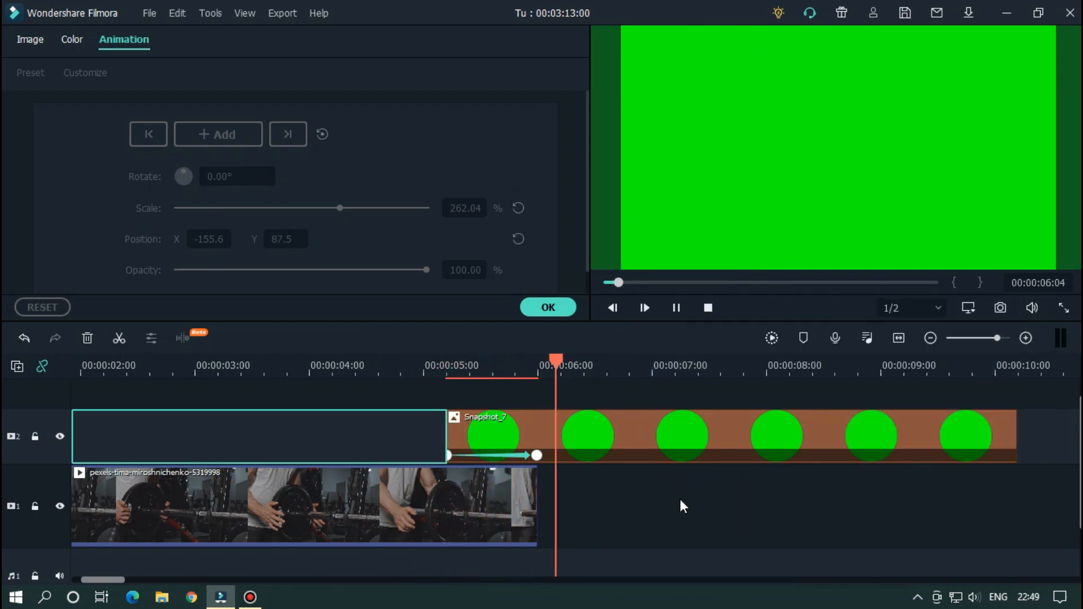
key("space")
Trim the snapshot clip to end with the gym clip at 00:00:06:00 and apply its settings
left_click(895, 434)
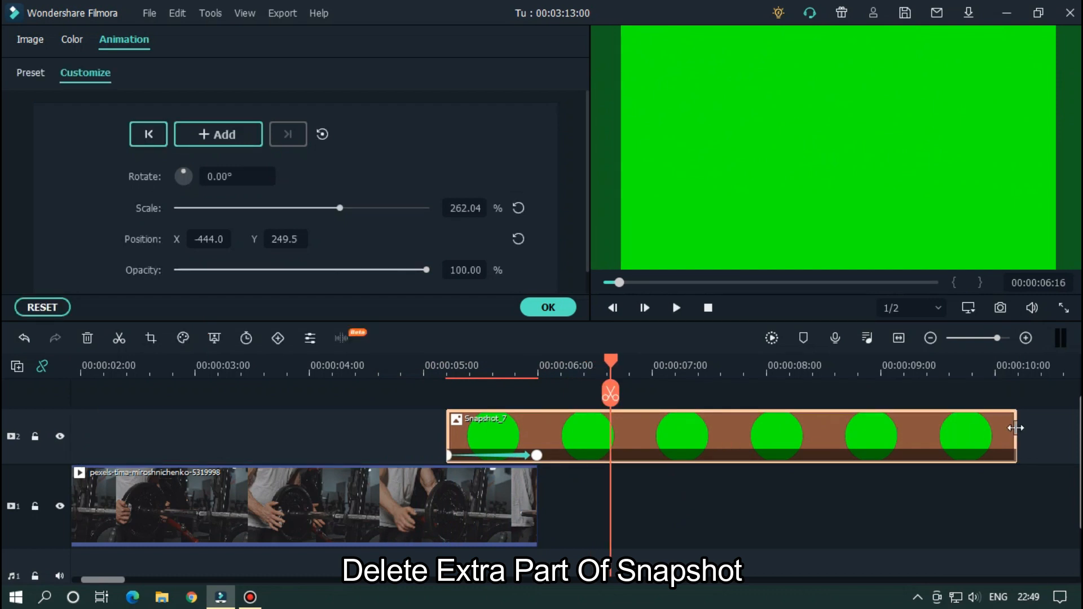
left_click_drag(1015, 428, 536, 416)
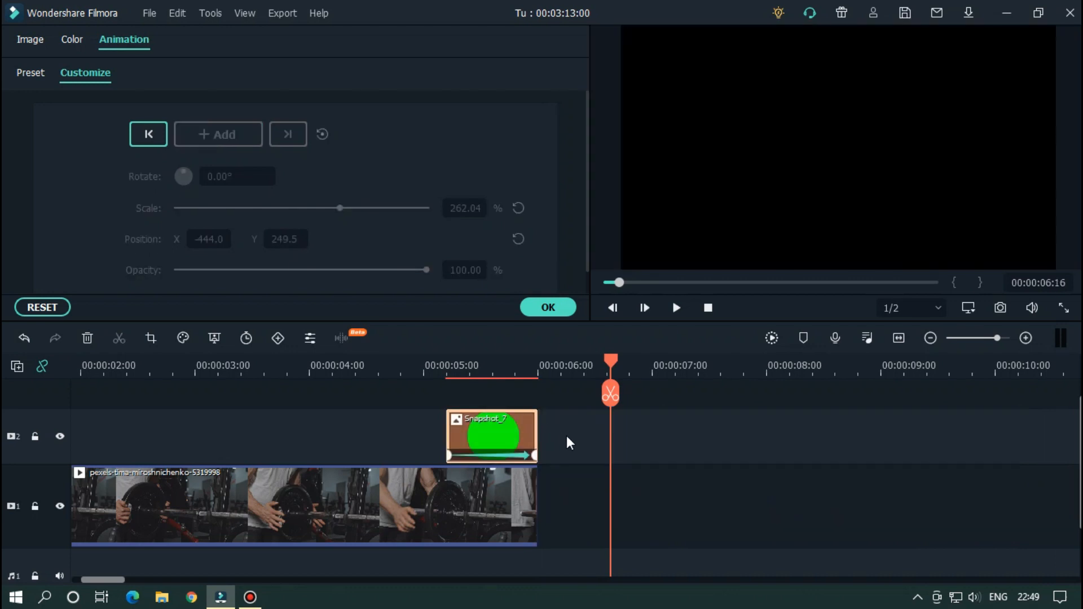
left_click(557, 304)
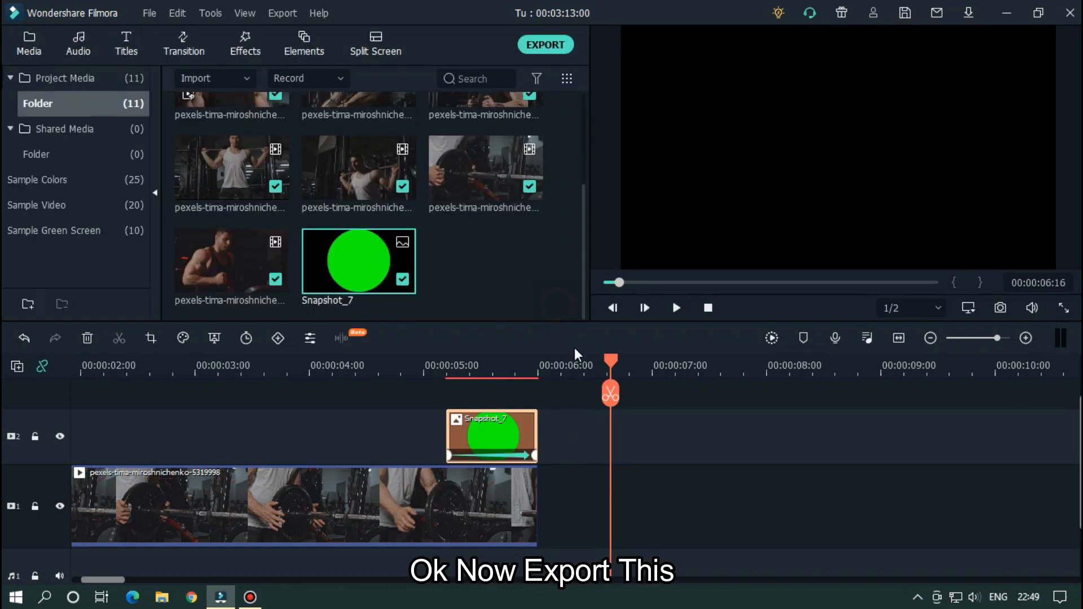
Export the composition as Trans Green, and delete the snapshot and gym clips from the timeline
left_click(544, 45)
type("Green Trans")
left_click(793, 484)
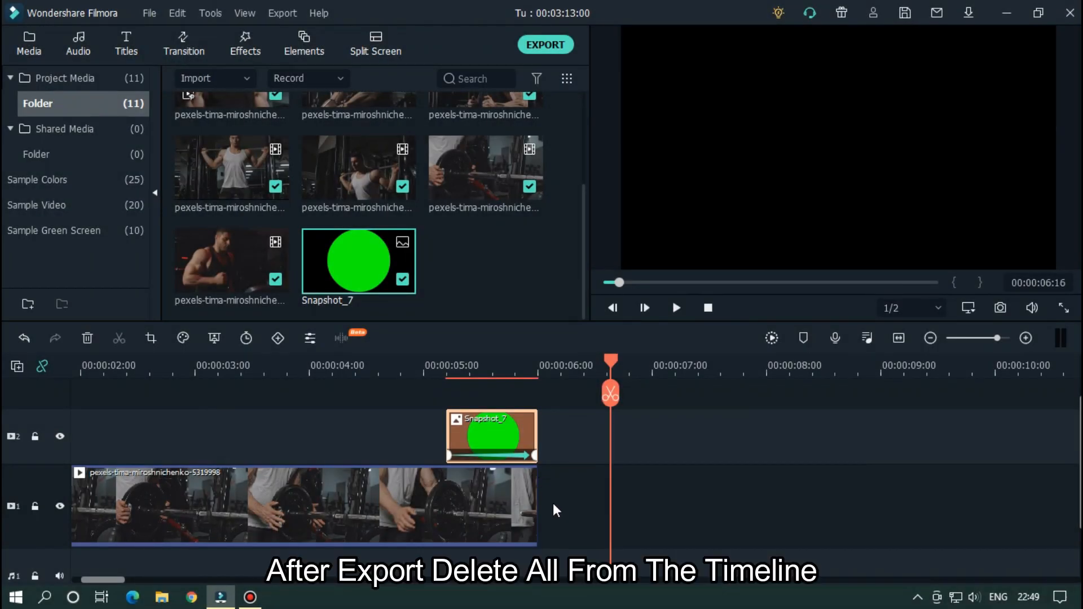
left_click_drag(552, 503, 480, 433)
key("Delete")
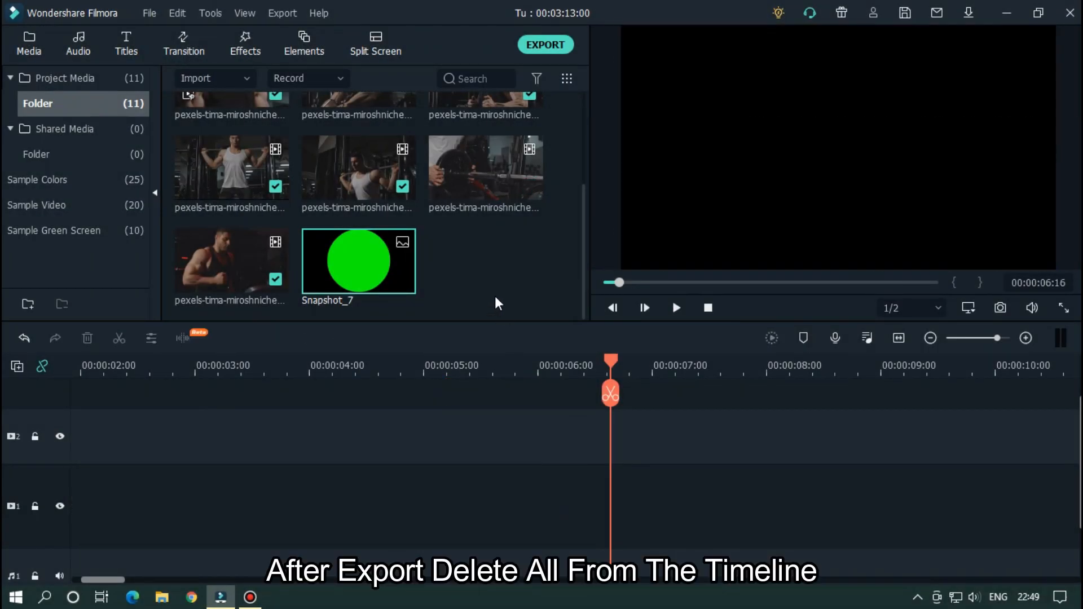
Import the exported Trans Green video into the project media and place it at the start of track 1
double_click(491, 254)
left_click(78, 111)
scroll(327, 192, "down", 10)
left_click_drag(529, 275, 528, 252)
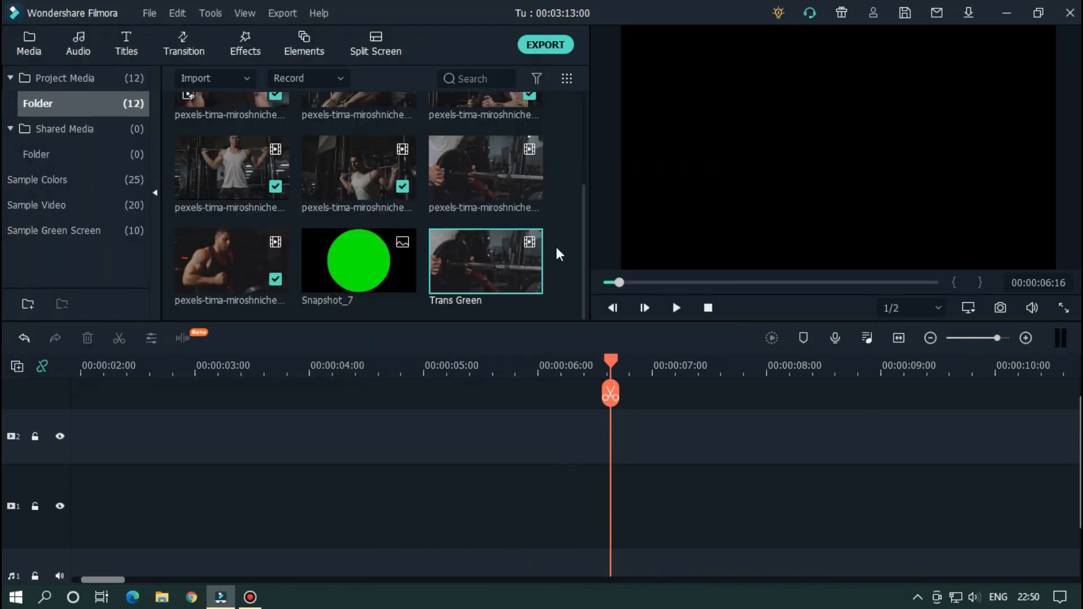
left_click_drag(482, 268, 6, 510)
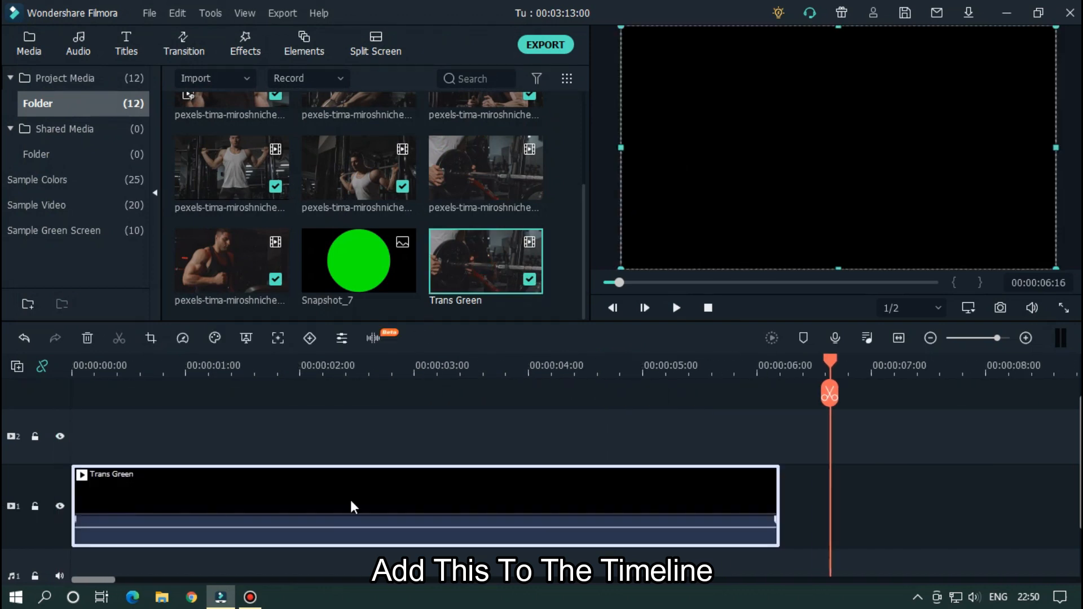
Play back the end of the Trans Green clip to find where the green part starts
left_click(620, 367)
left_click(697, 391)
key("space")
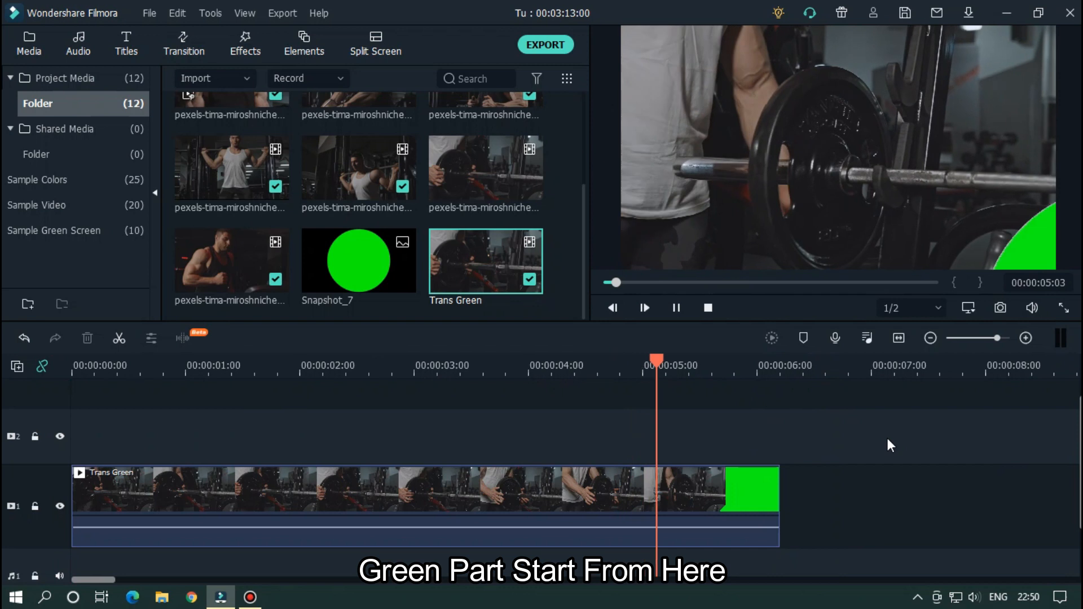
key("space")
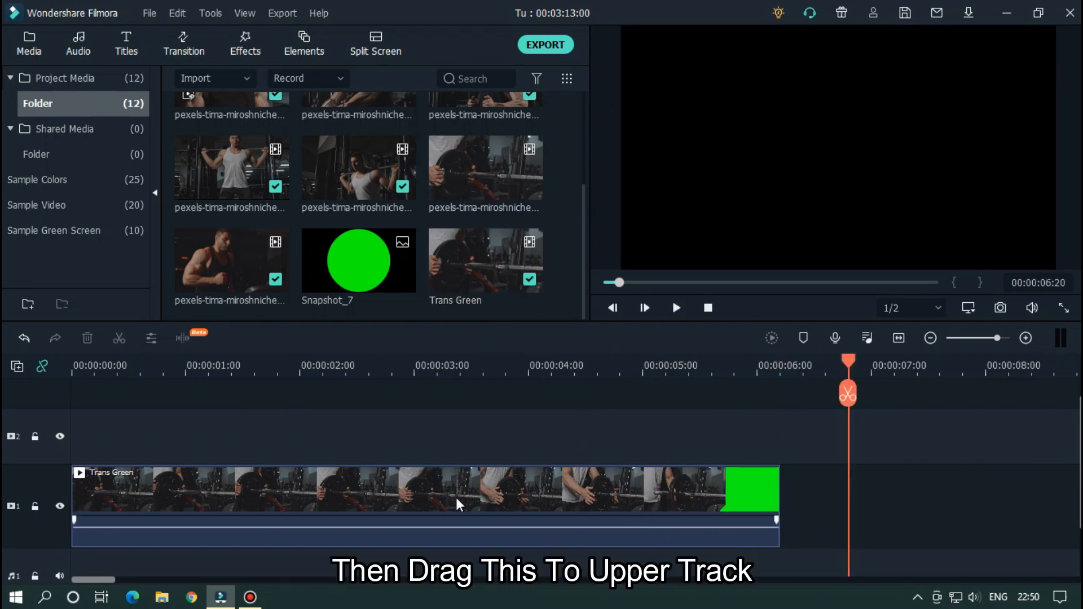
Move the Trans Green clip up to track 2 and add the barbell squat video to track 1
left_click_drag(453, 495, 453, 443)
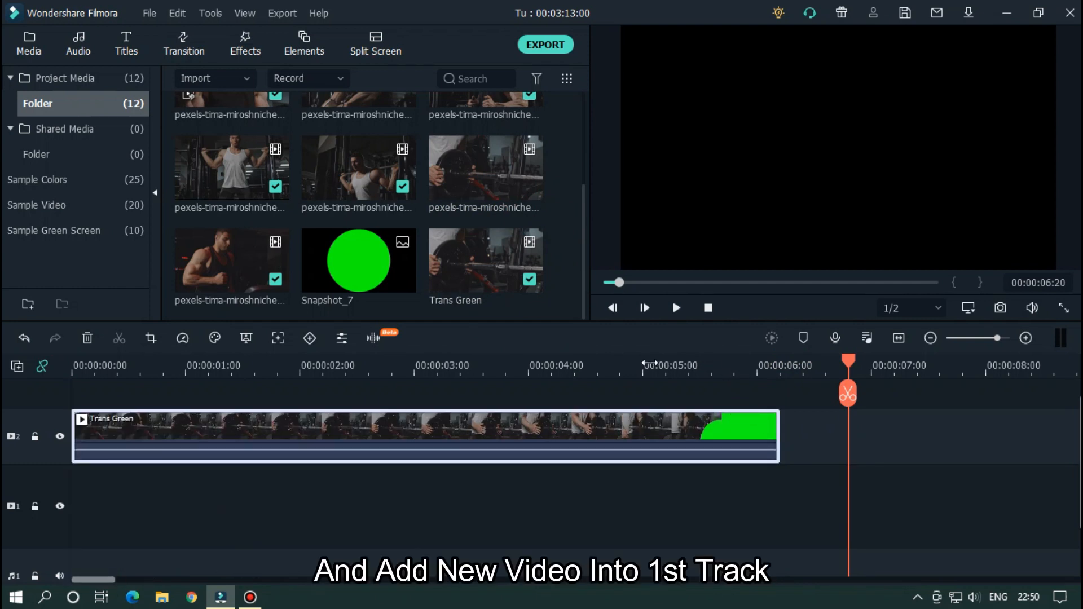
left_click_drag(357, 164, 676, 497)
left_click(694, 365)
scroll(682, 364, "up", 2)
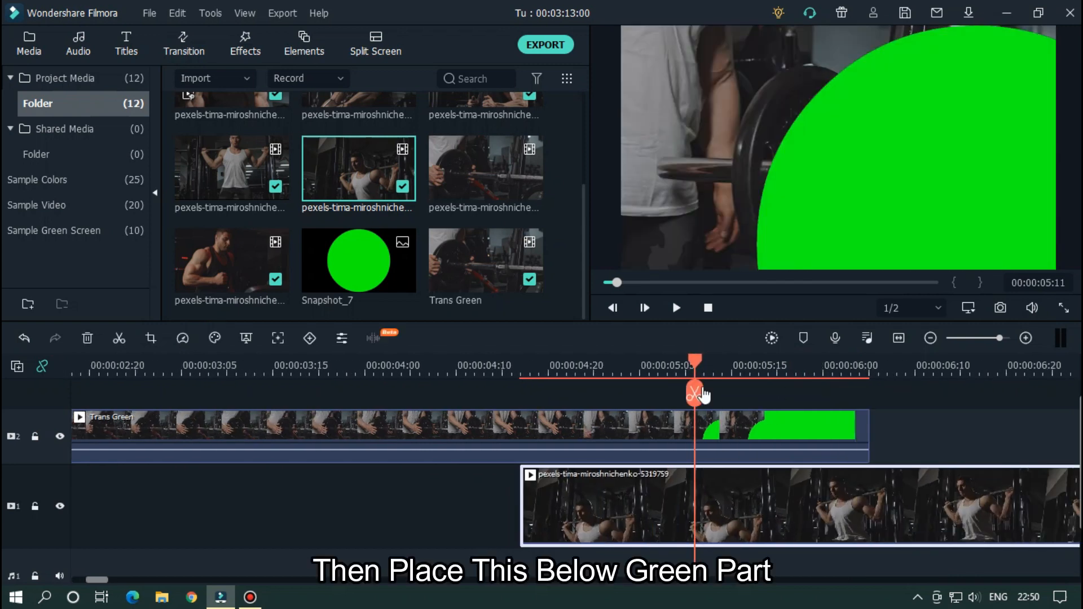
Position the barbell squat clip beneath the green part of Trans Green, starting at about 00:00:04:24
left_click_drag(679, 361, 590, 366)
left_click_drag(682, 510, 686, 514)
left_click_drag(750, 360, 654, 363)
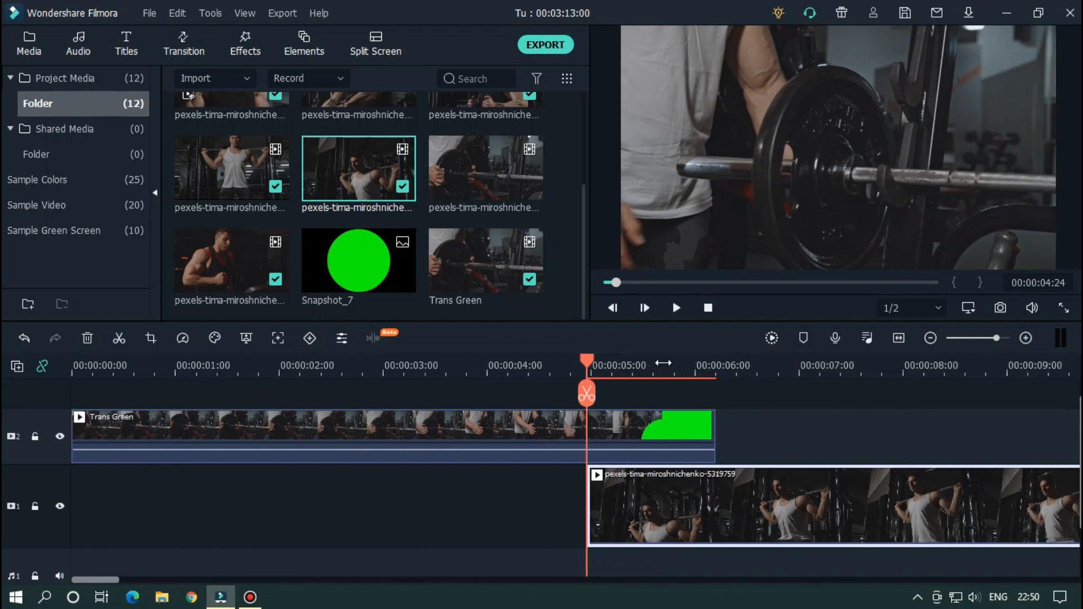
Enable Chroma Key on the Trans Green clip and sample the circle's green as the colour to remove
left_click(662, 367)
left_click(682, 428)
double_click(686, 435)
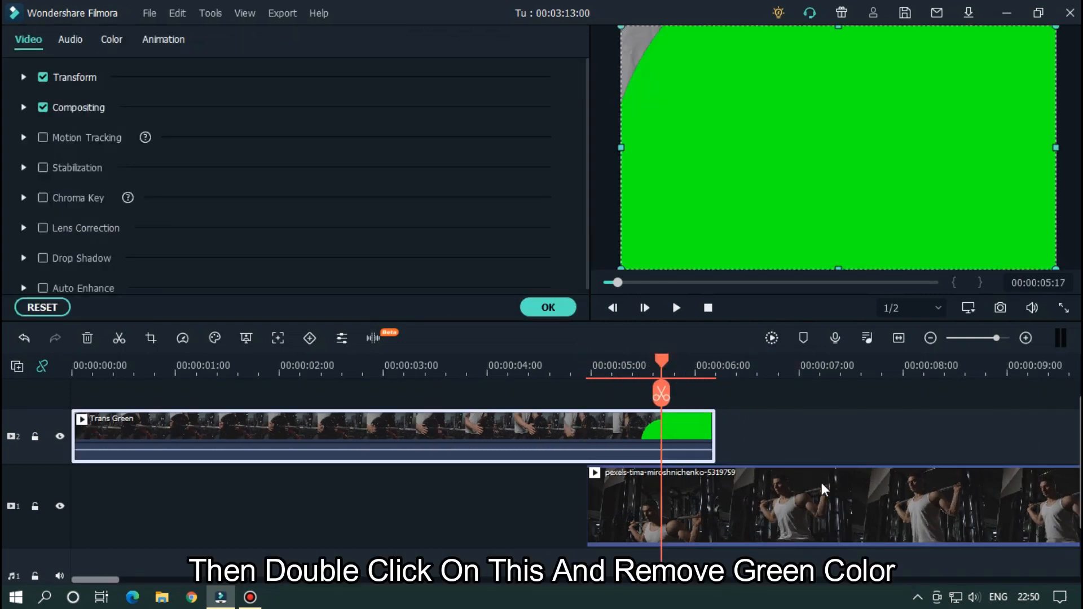
left_click(43, 197)
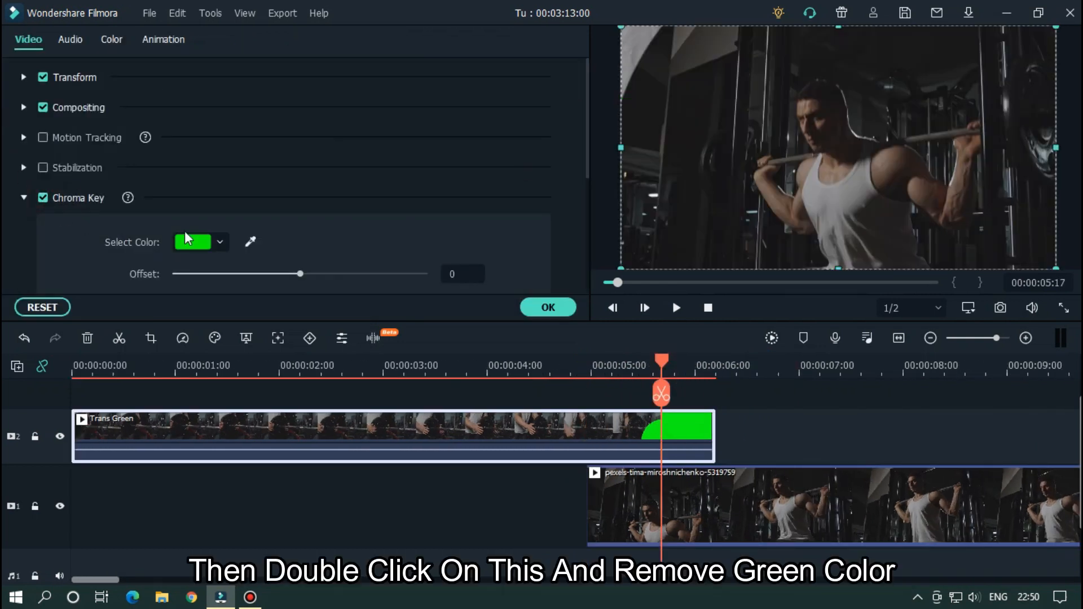
left_click(254, 241)
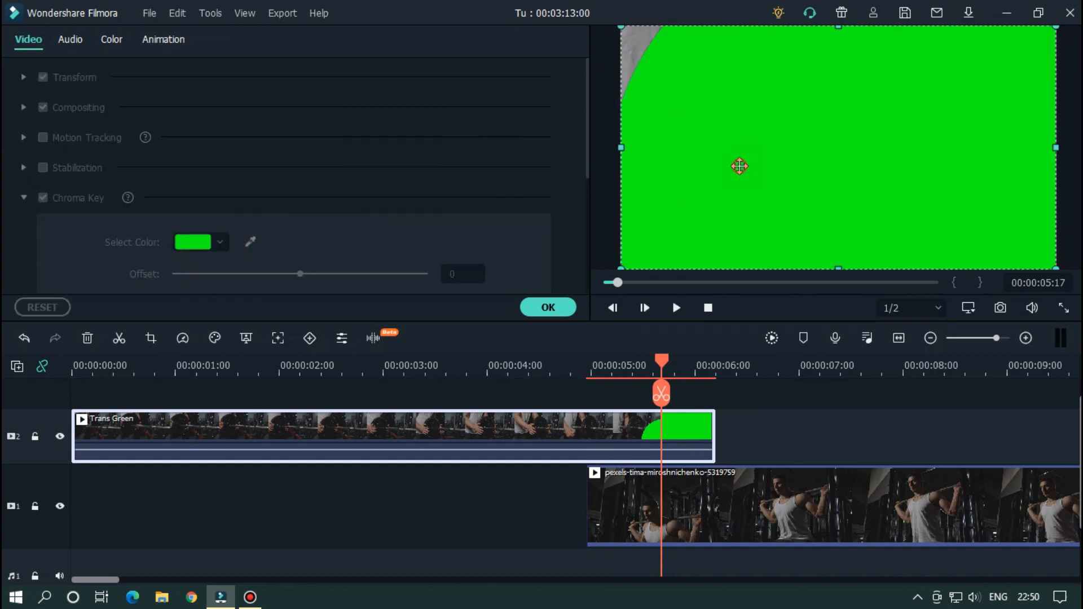
left_click(737, 164)
scroll(763, 367, "down", 3)
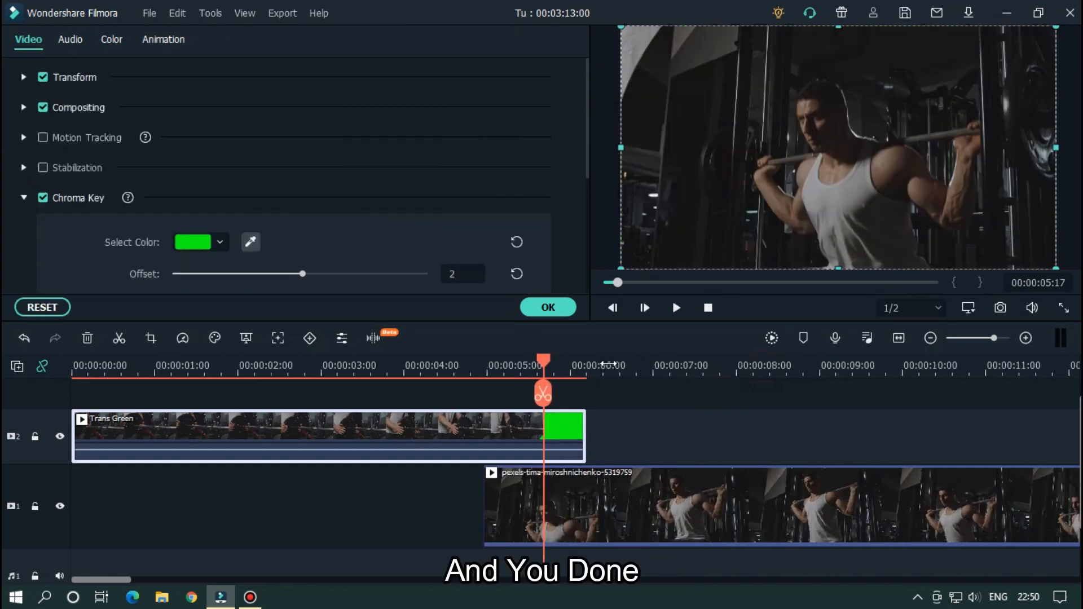
Play back the finished circle transition between the two gym clips from about 00:00:04:08
left_click(529, 422)
left_click(309, 377)
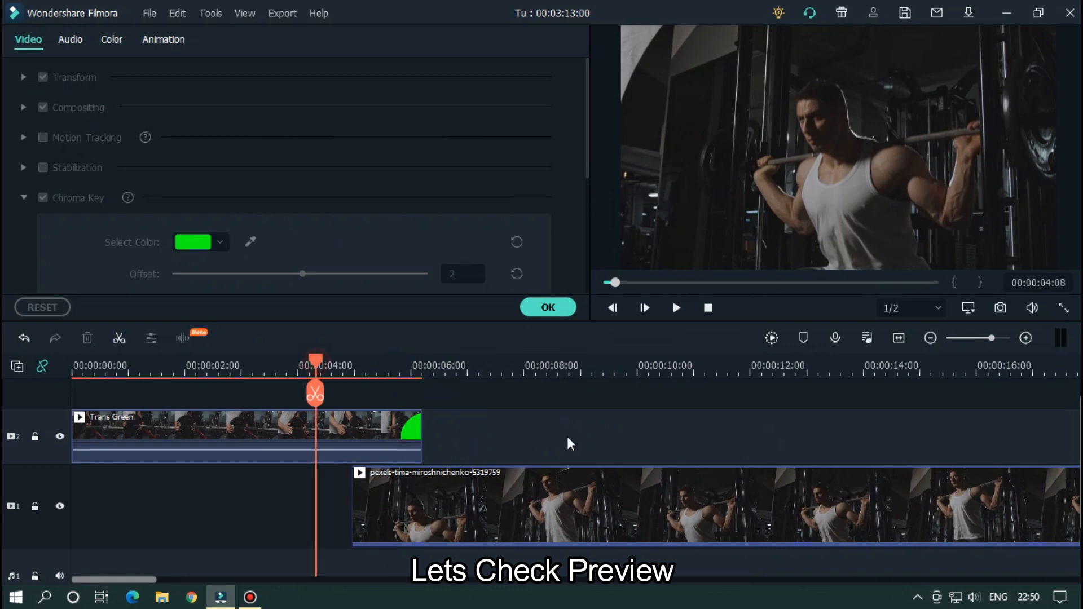
key("space")
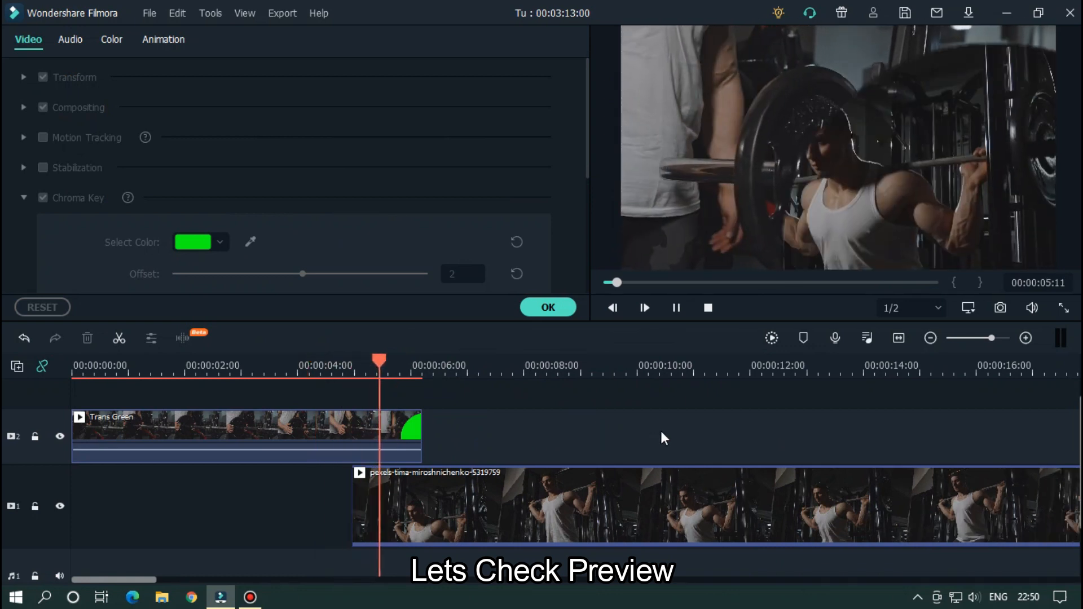
left_click(317, 361)
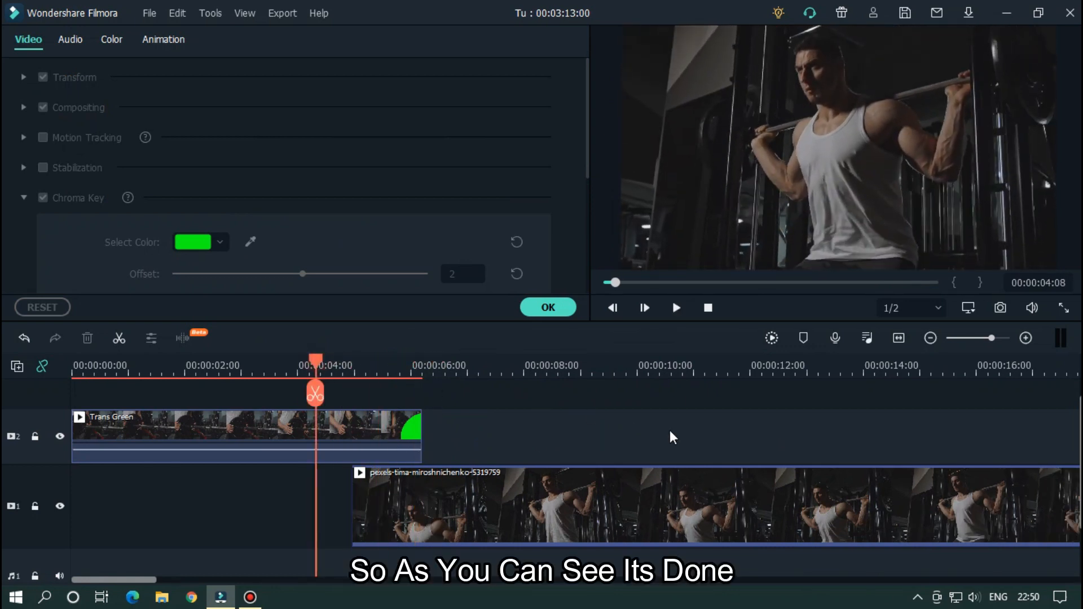
key("space")
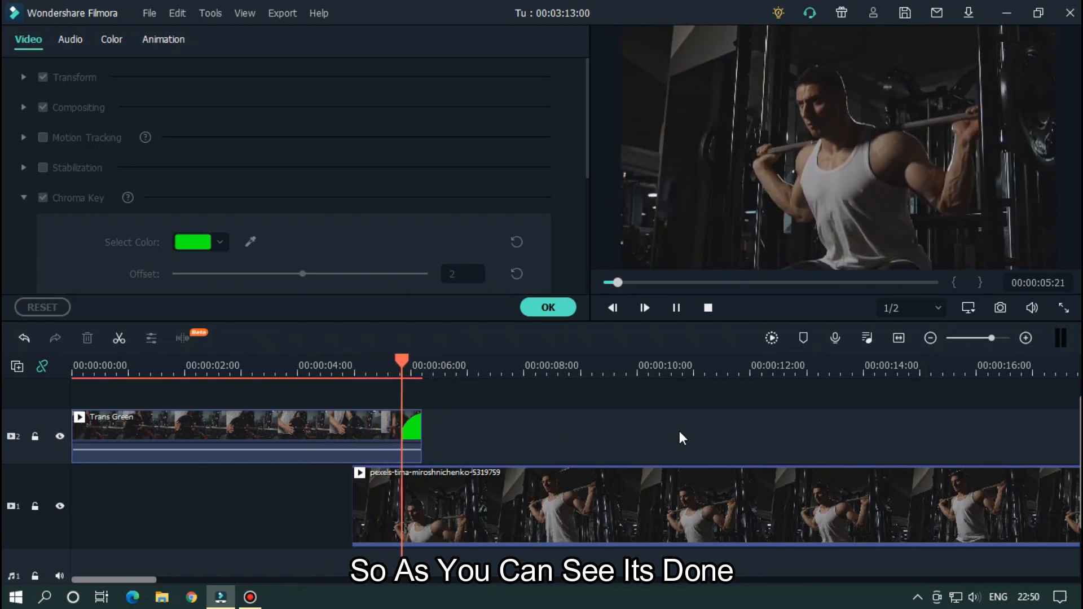
key("space")
left_click(319, 363)
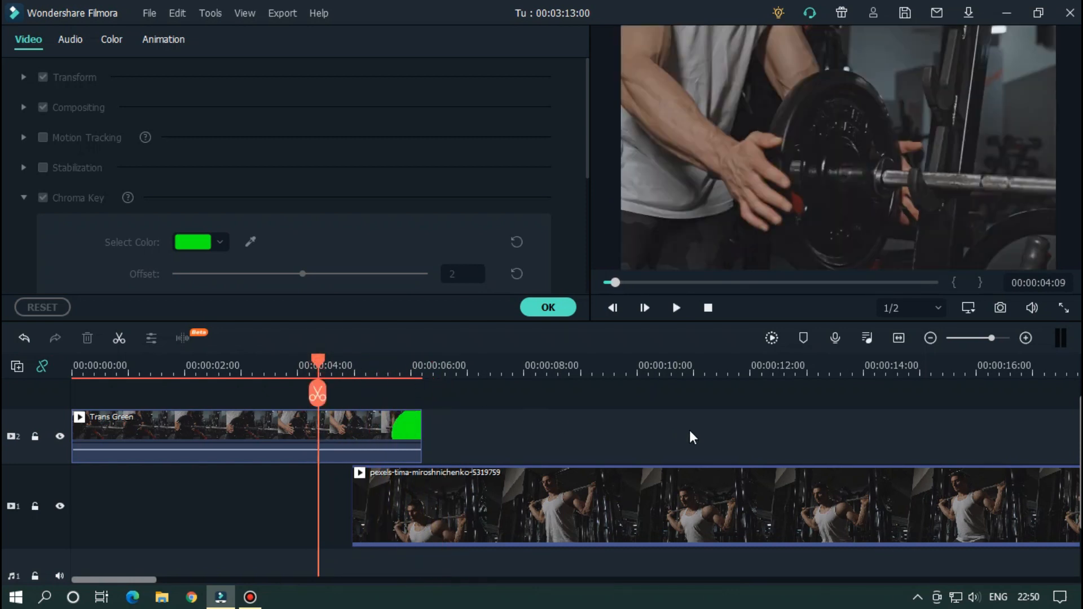
Close the Trans Green clip's settings, then split the barbell squat clip at 00:00:07:22 and delete the part after it
key("space")
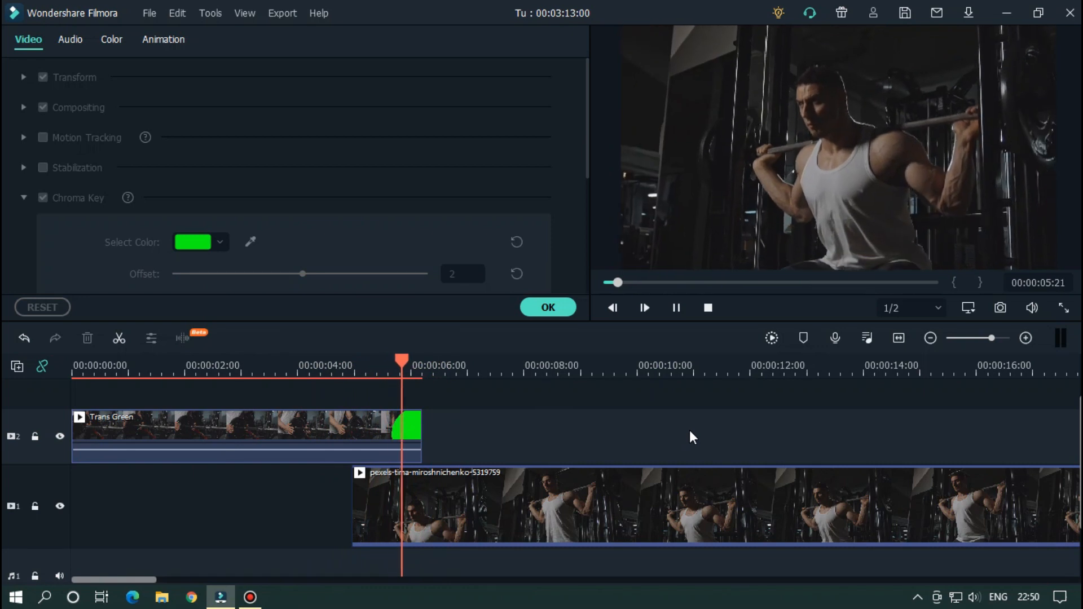
left_click(555, 310)
left_click(554, 488)
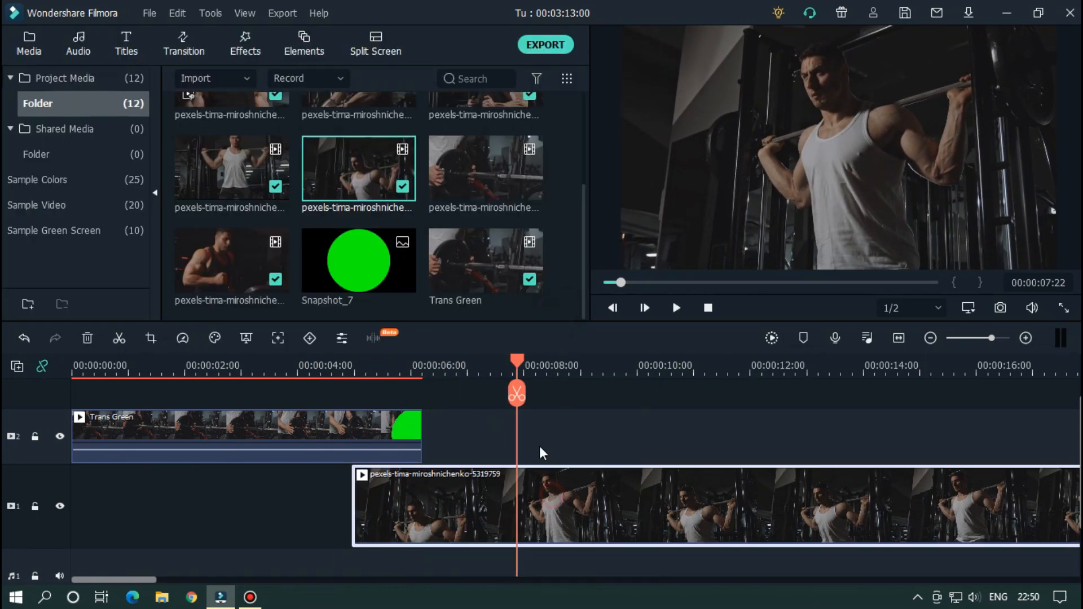
left_click(523, 399)
key("Delete")
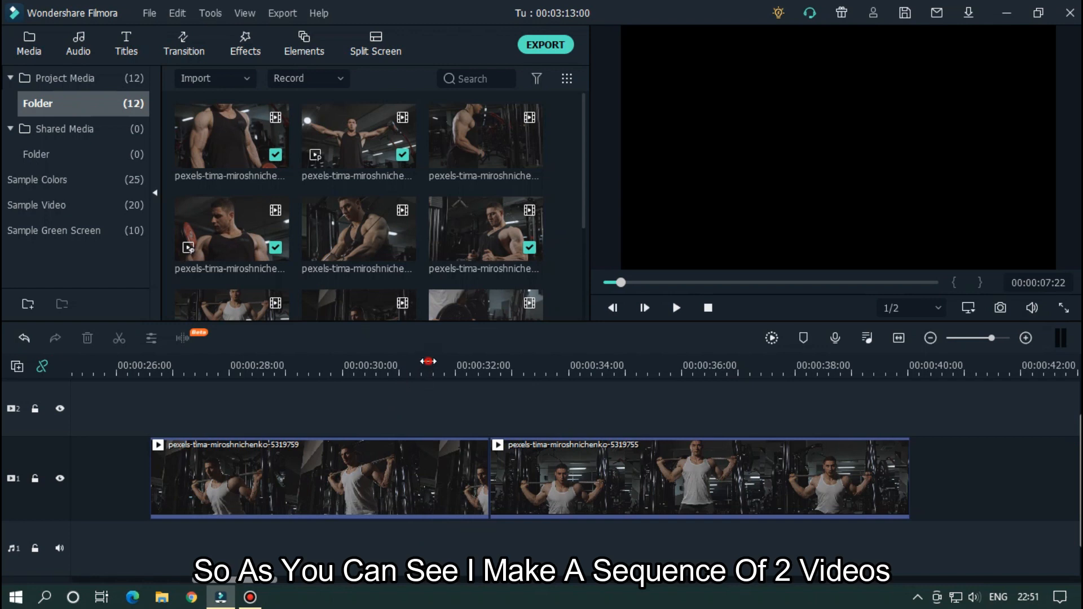
Search the effects for "gli" and add Glitch Distortion to track 2 above the join of the two barbell clips
key("space")
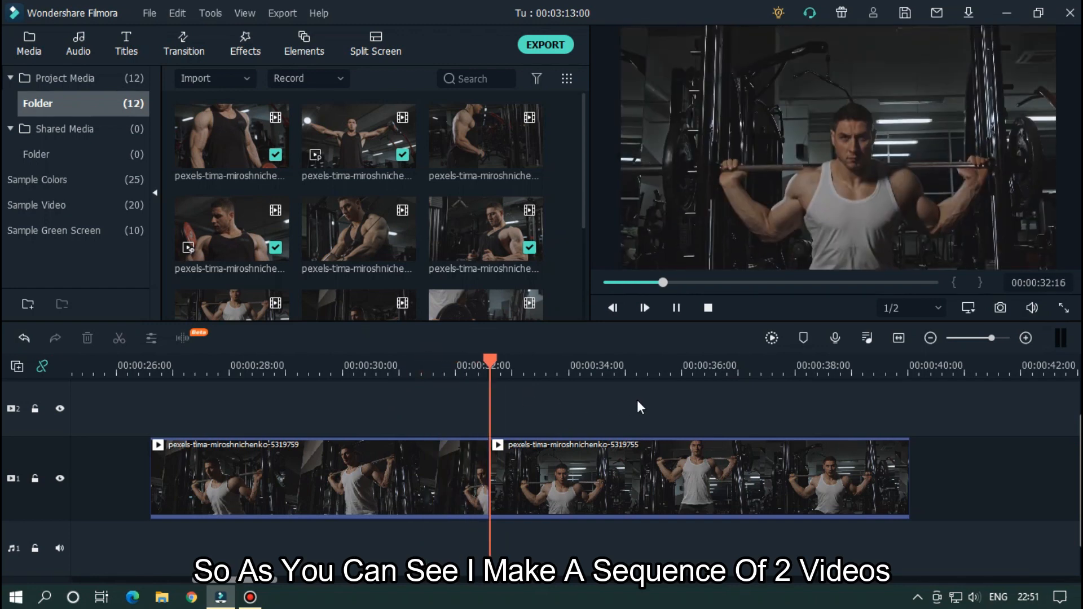
key("space")
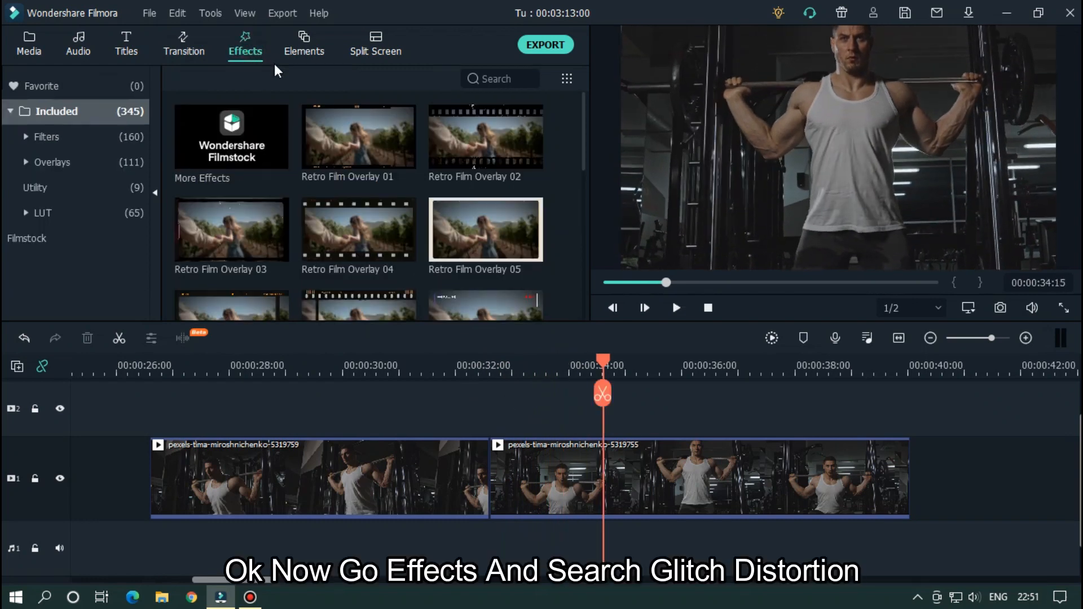
left_click(495, 76)
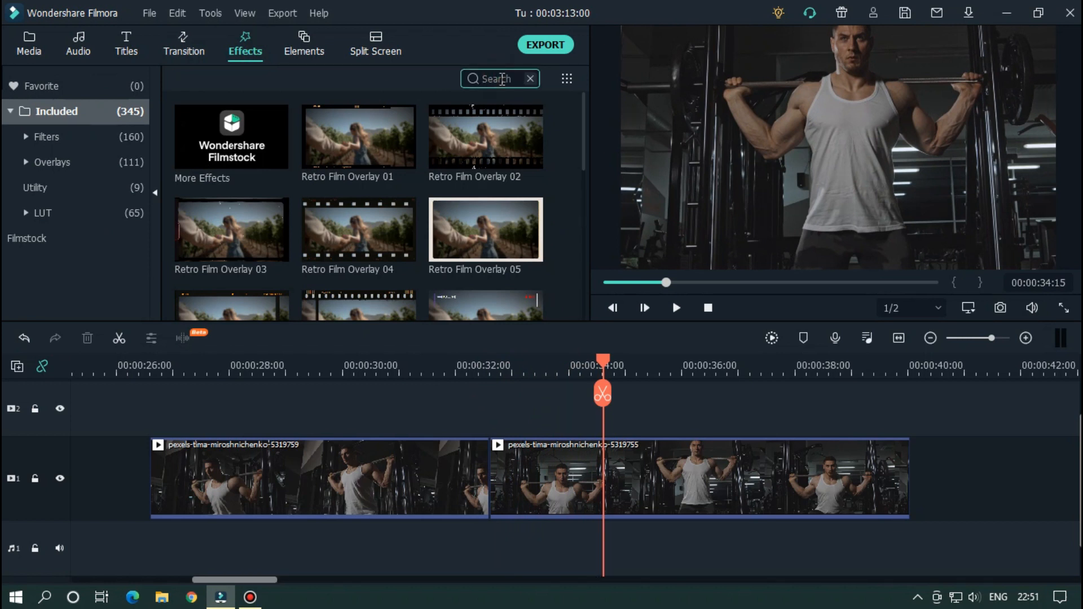
type("gli")
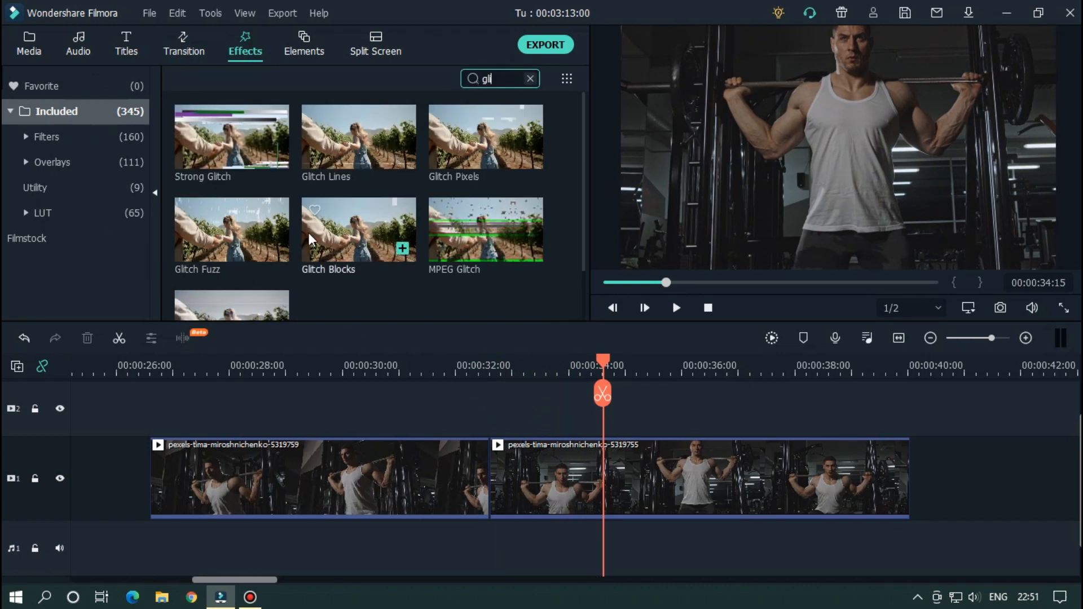
left_click_drag(360, 321, 434, 418)
Split Glitch Distortion five frames before the cut between the two clips, at 00:00:32:10
left_click(458, 365)
left_click_drag(587, 374, 839, 359)
left_click_drag(597, 374, 942, 361)
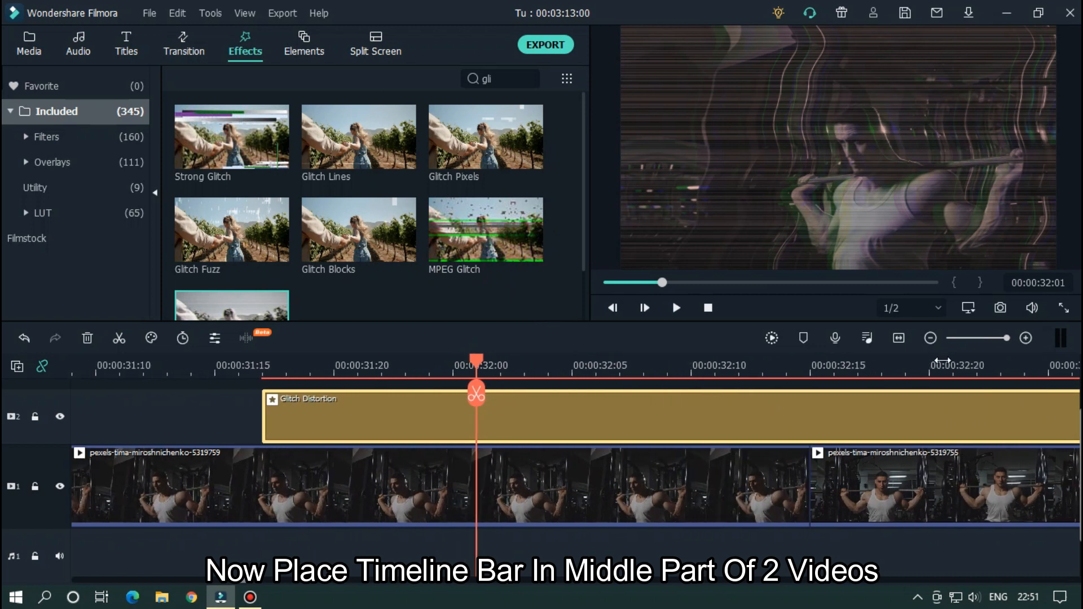
left_click(808, 367)
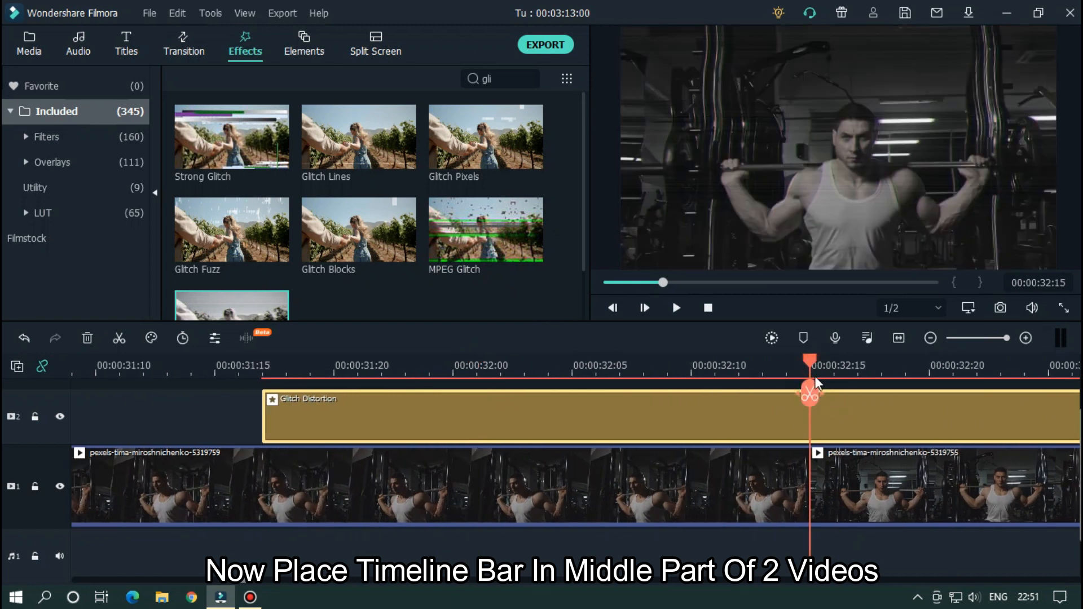
left_click_drag(811, 364, 704, 371)
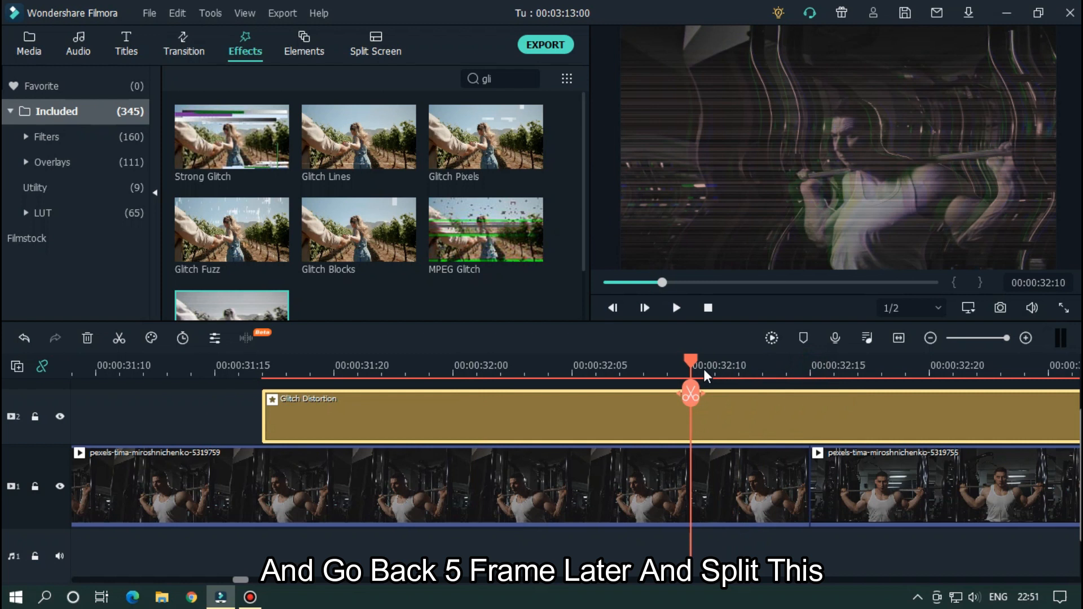
left_click(689, 394)
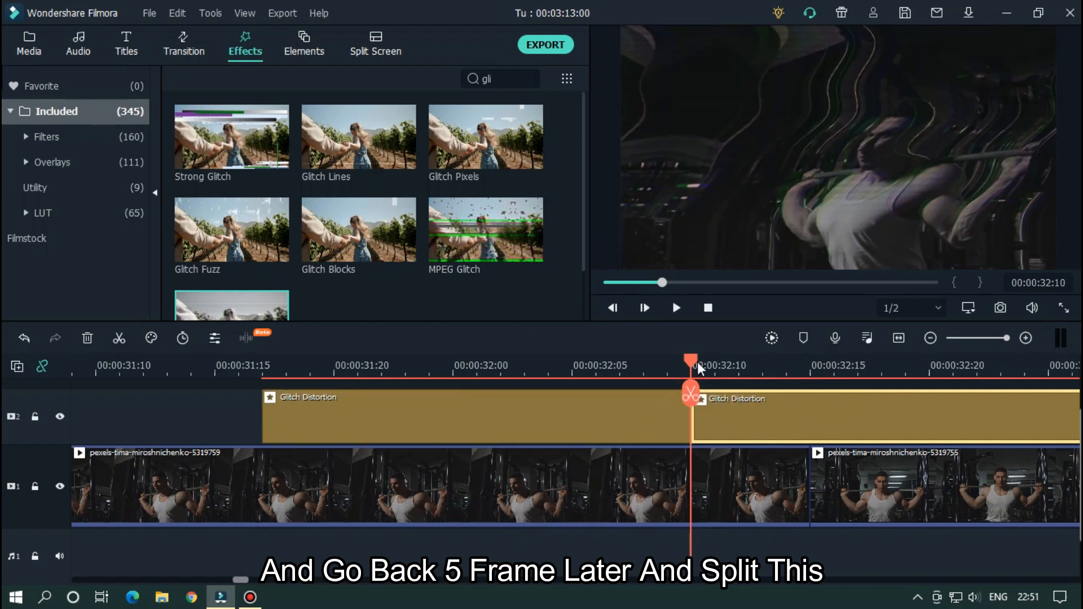
Split Glitch Distortion five frames after the cut, at 00:00:32:20, and delete the pieces outside the two splits
left_click(814, 363)
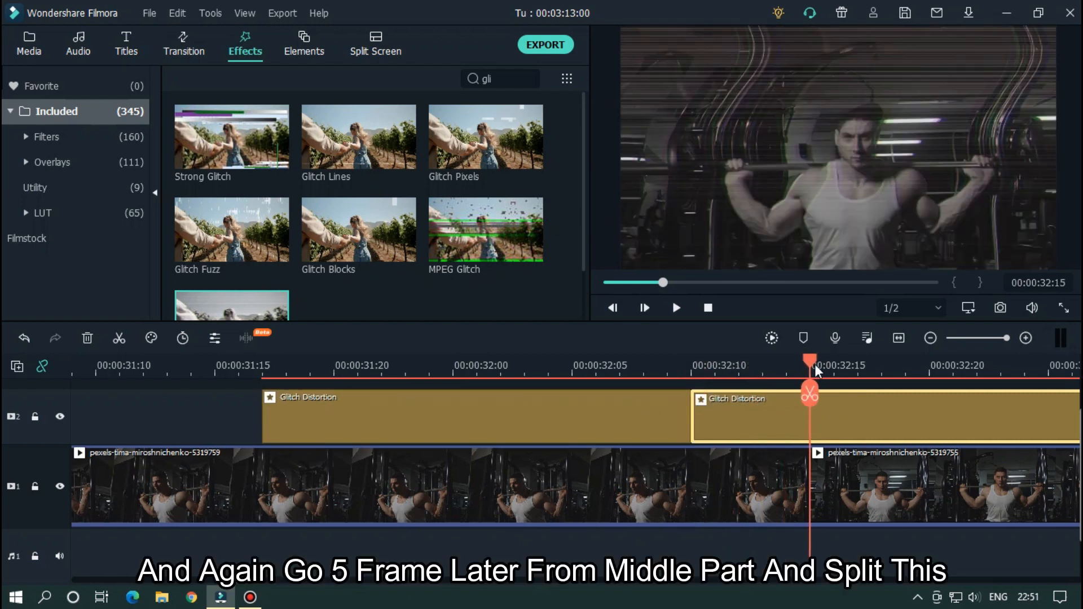
left_click(934, 364)
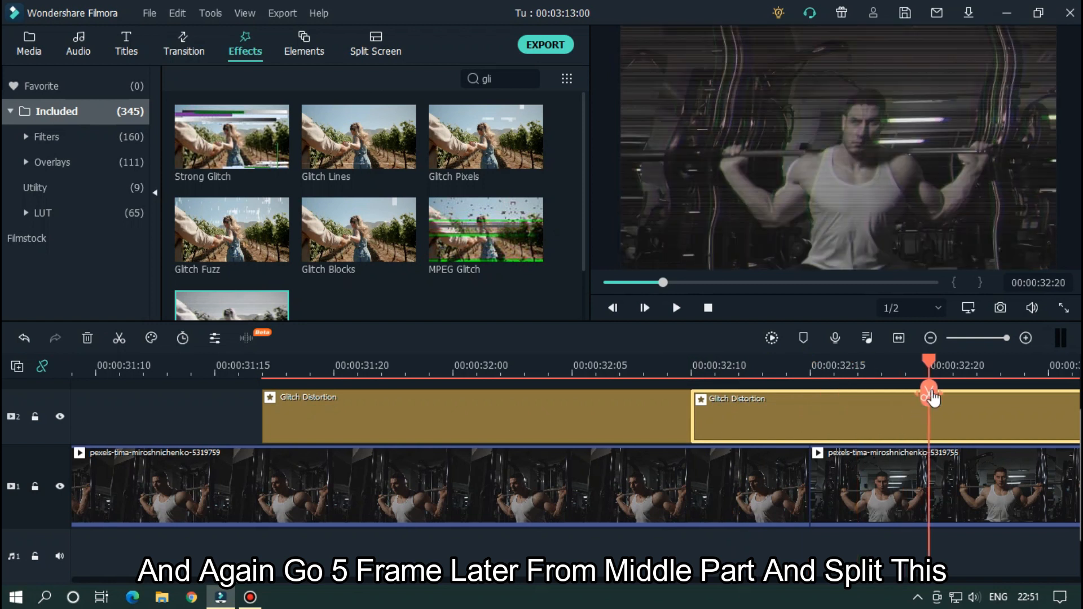
left_click(930, 395)
key("Delete")
left_click(652, 408)
key("Delete")
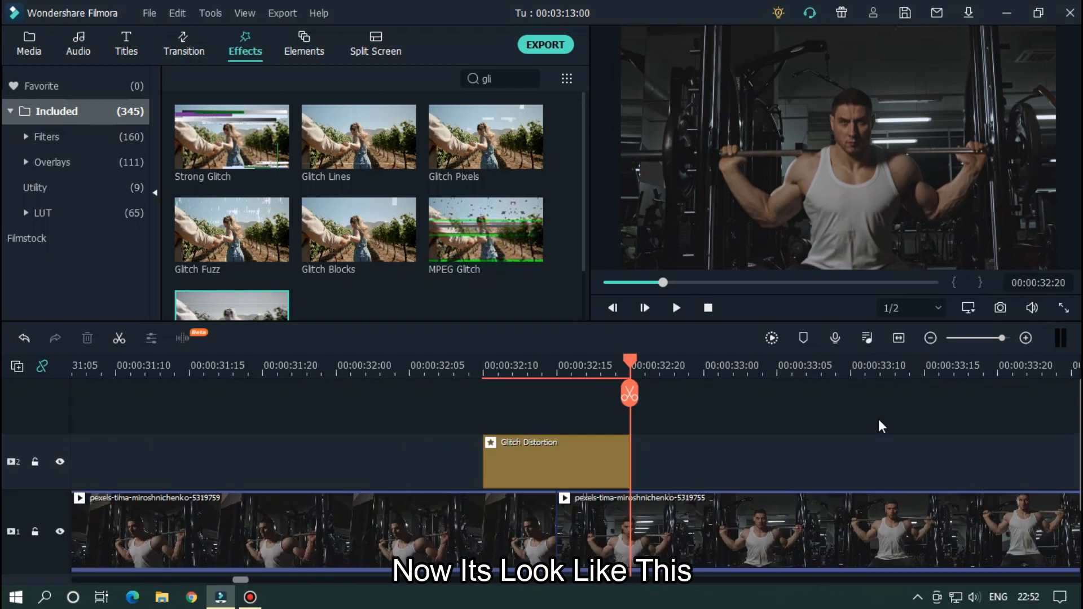
left_click(486, 363)
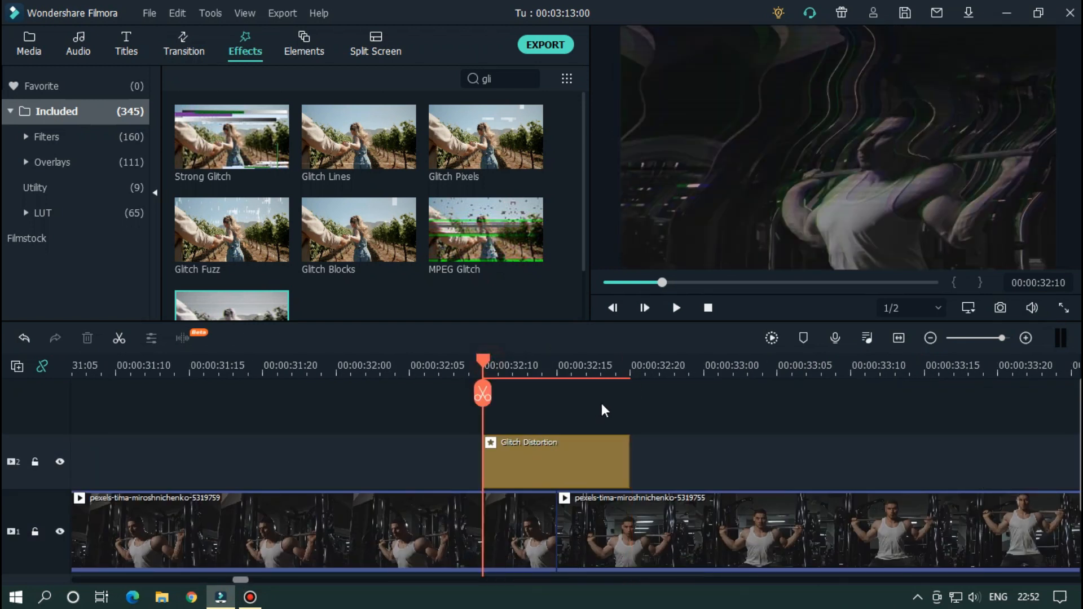
key("space")
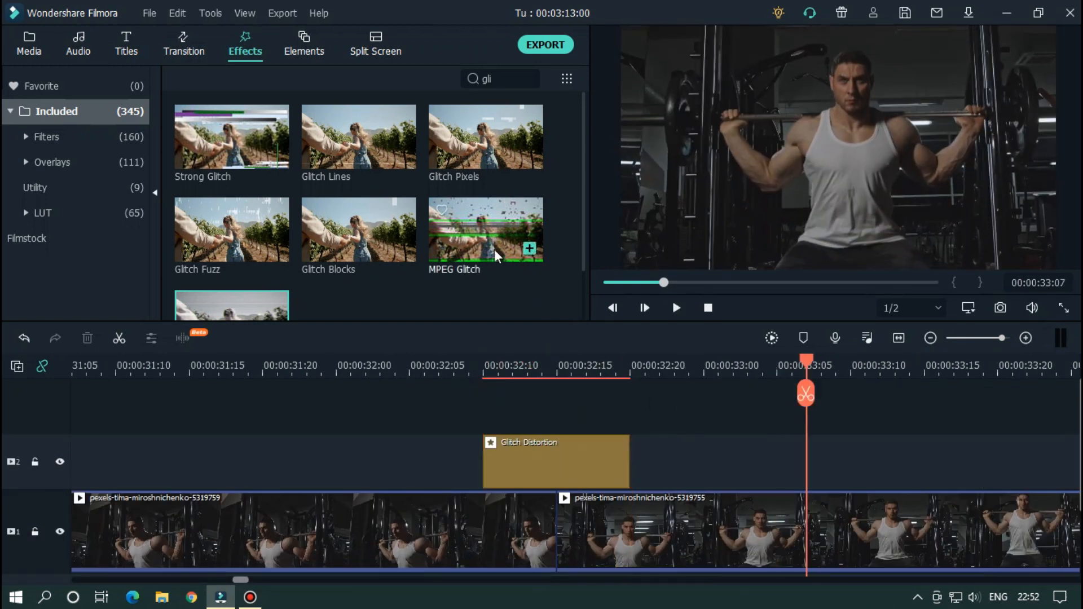
Add the Whirl effect on track 3 from the start of Glitch Distortion and set its Percentage to 100
left_click(530, 79)
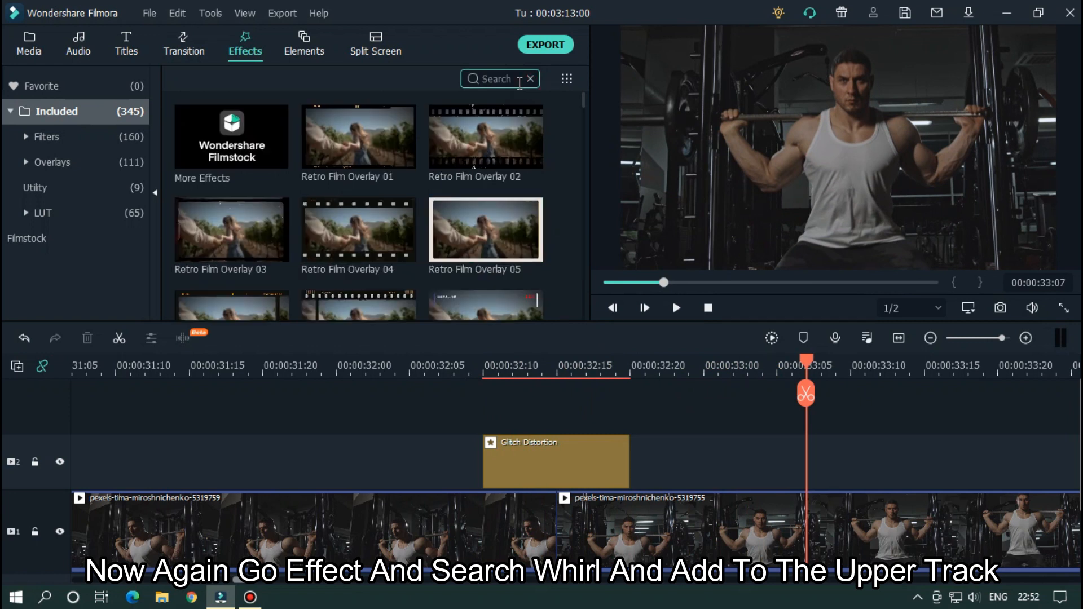
type("wh")
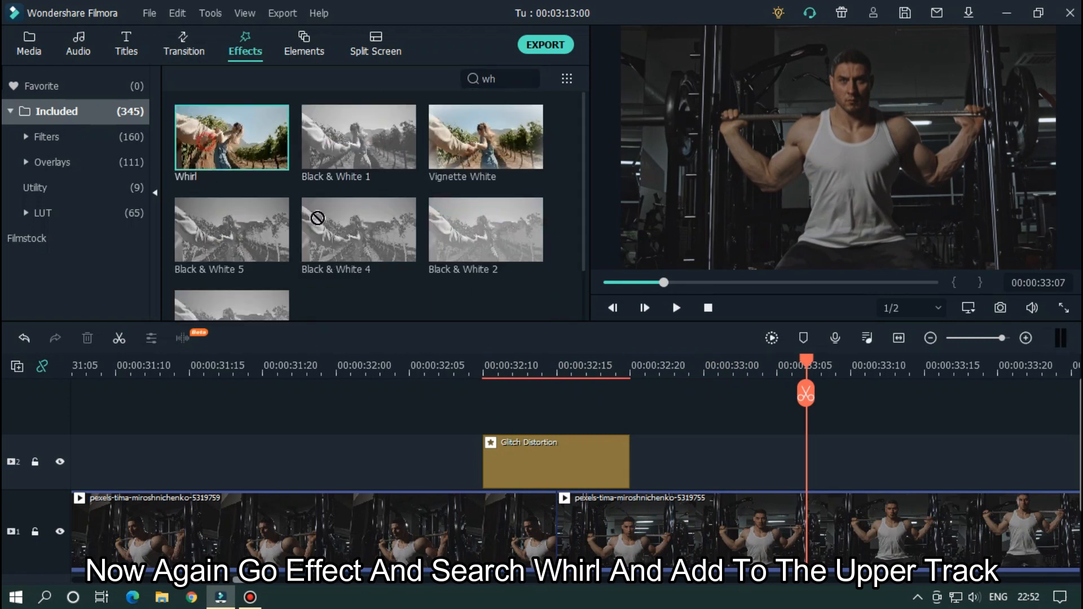
left_click_drag(459, 374, 479, 397)
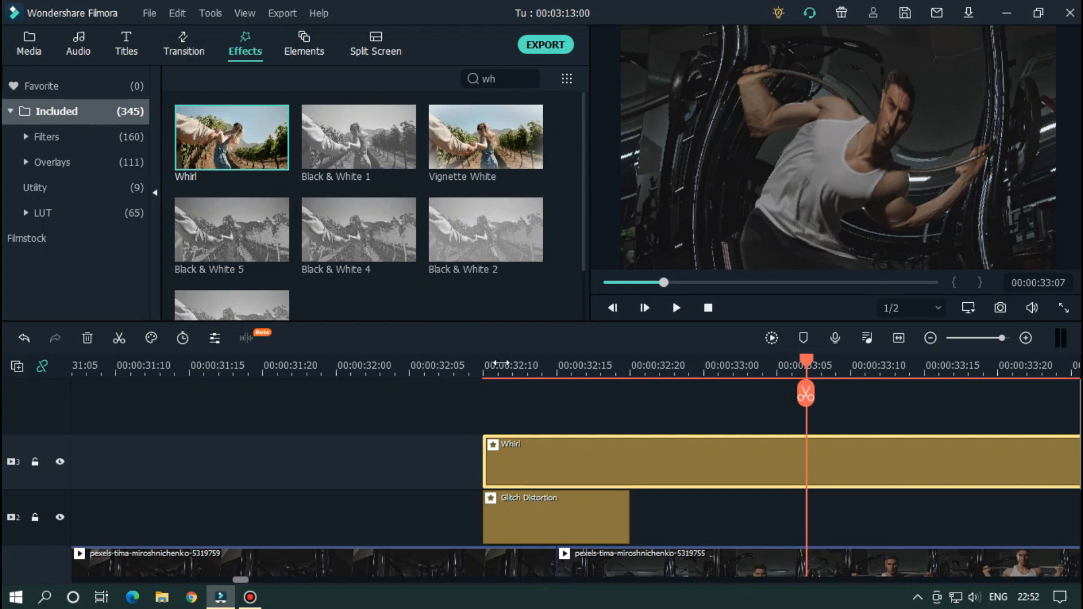
left_click(487, 358)
scroll(684, 363, "up", 2)
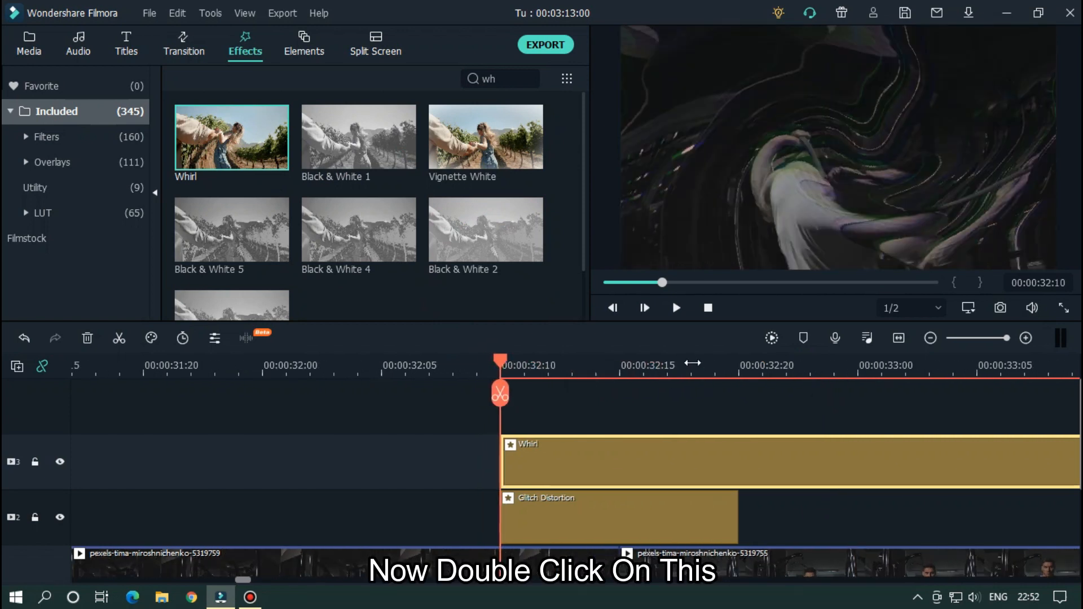
double_click(620, 458)
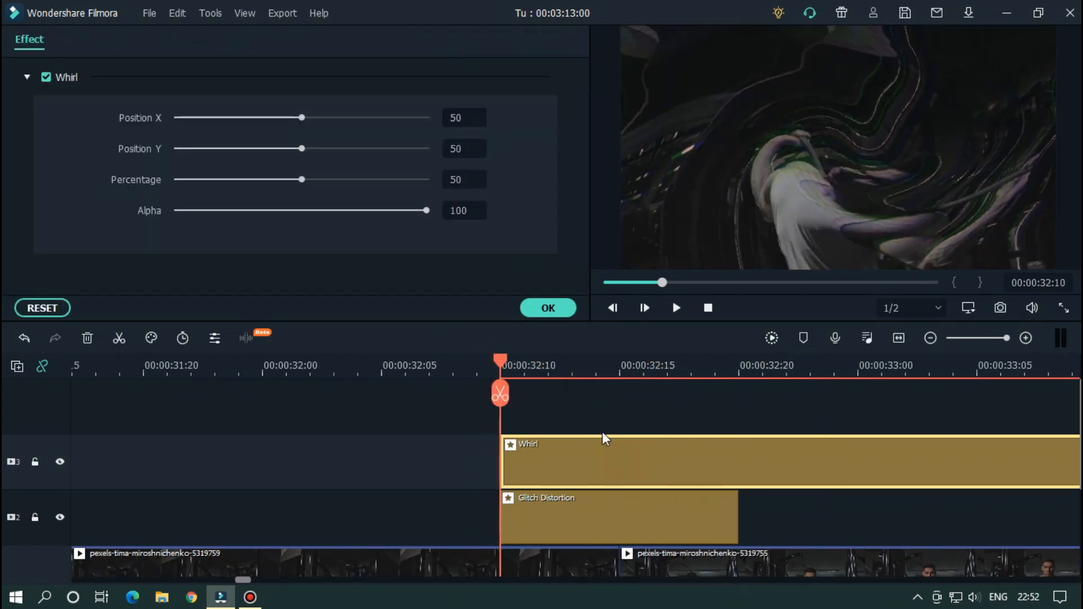
left_click_drag(302, 180, 473, 178)
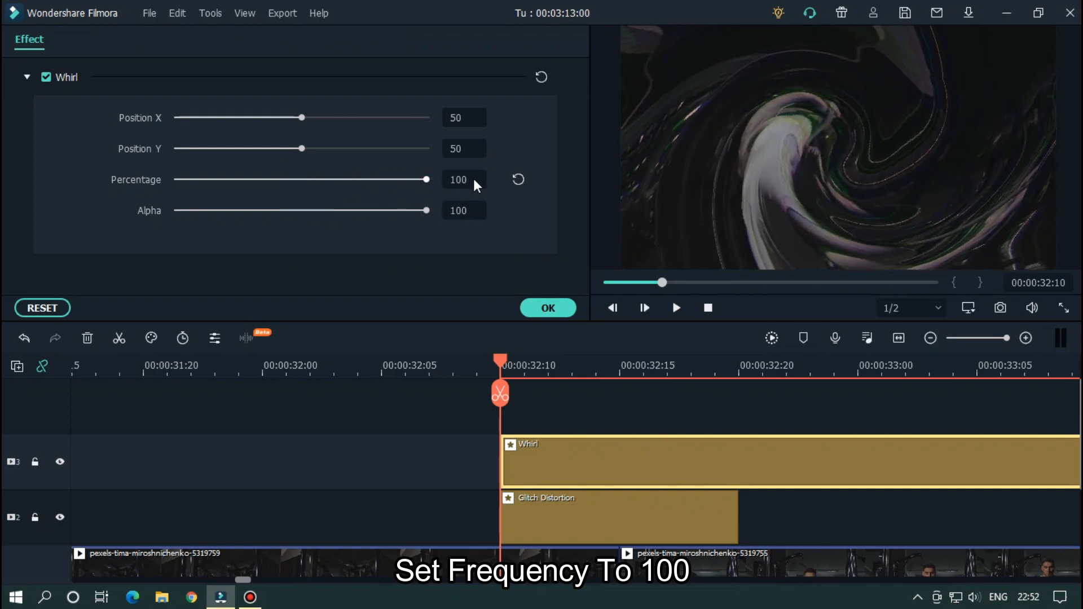
left_click(567, 396)
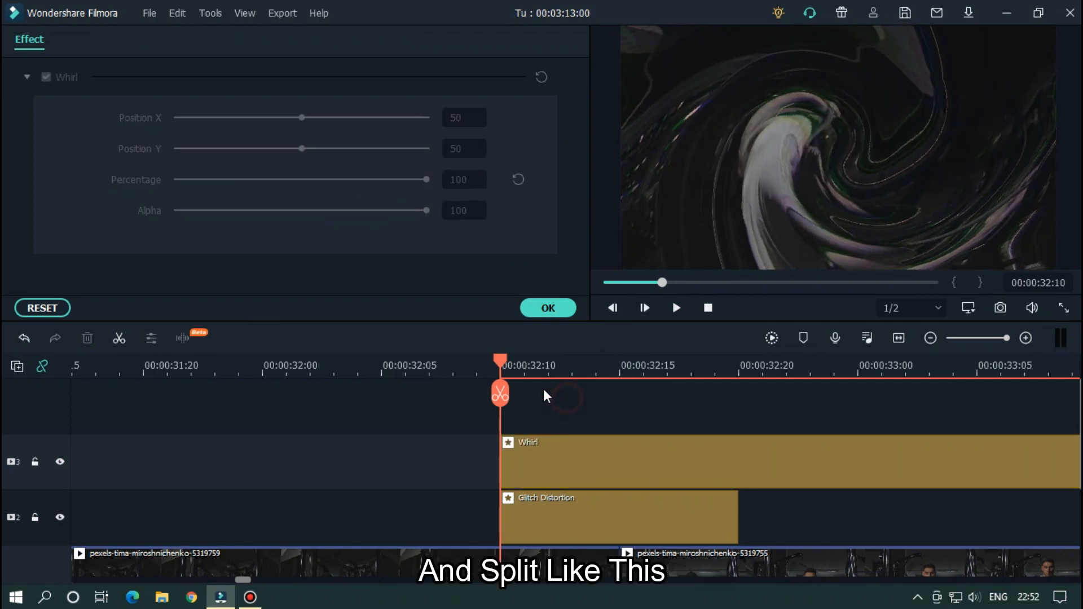
Split Whirl and delete the excess, keeping one-frame pieces at the start, middle and end of Glitch Distortion
left_click_drag(502, 368, 739, 367)
key("ctrl+b")
left_click(619, 393)
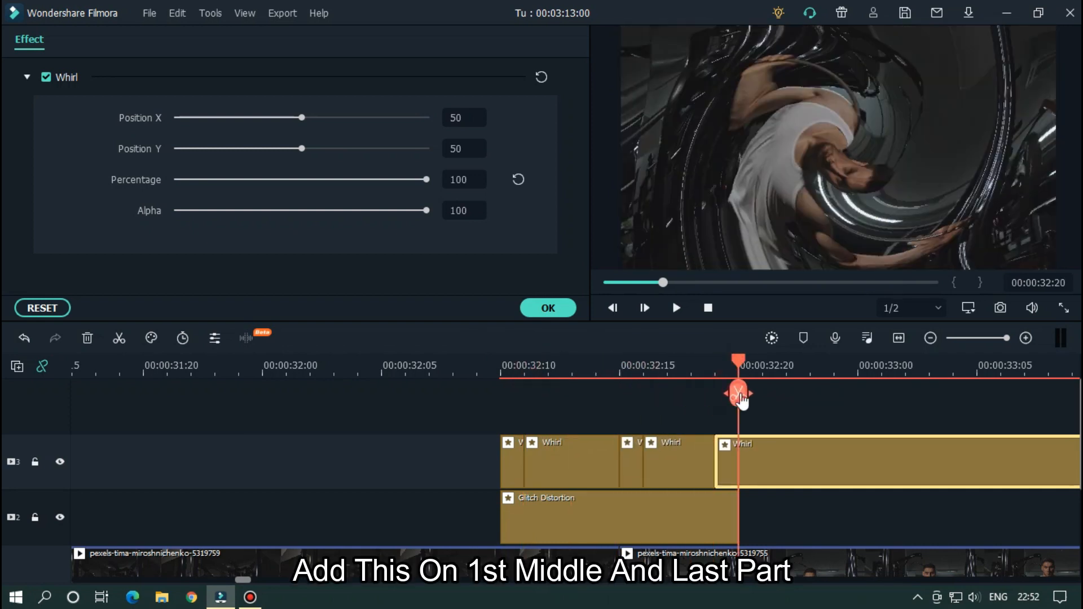
left_click(738, 395)
key("Delete")
left_click(679, 451)
key("Delete")
left_click(567, 450)
key("Delete")
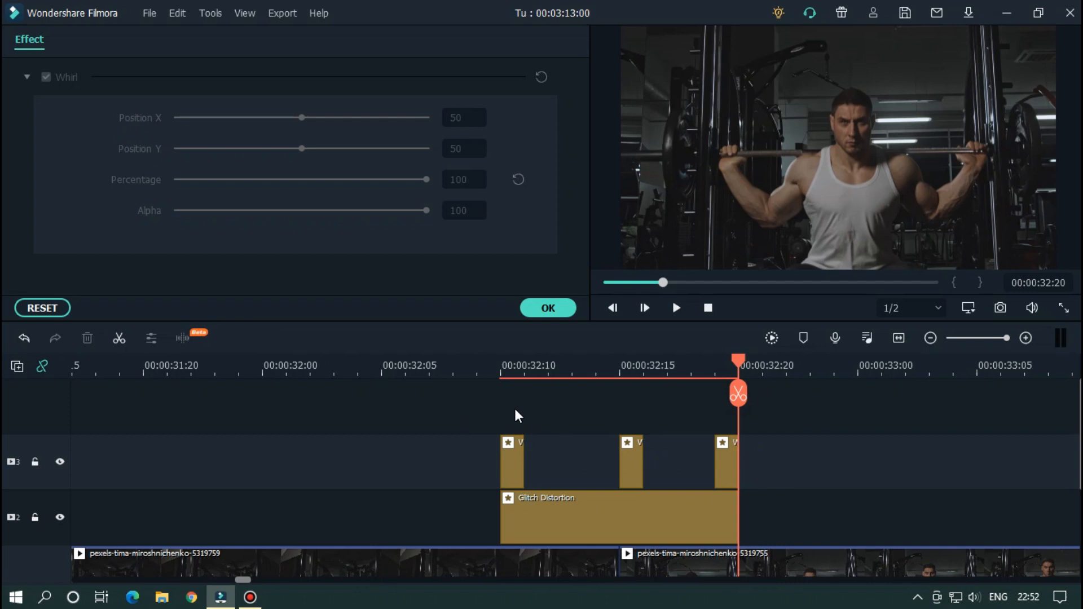
left_click(542, 307)
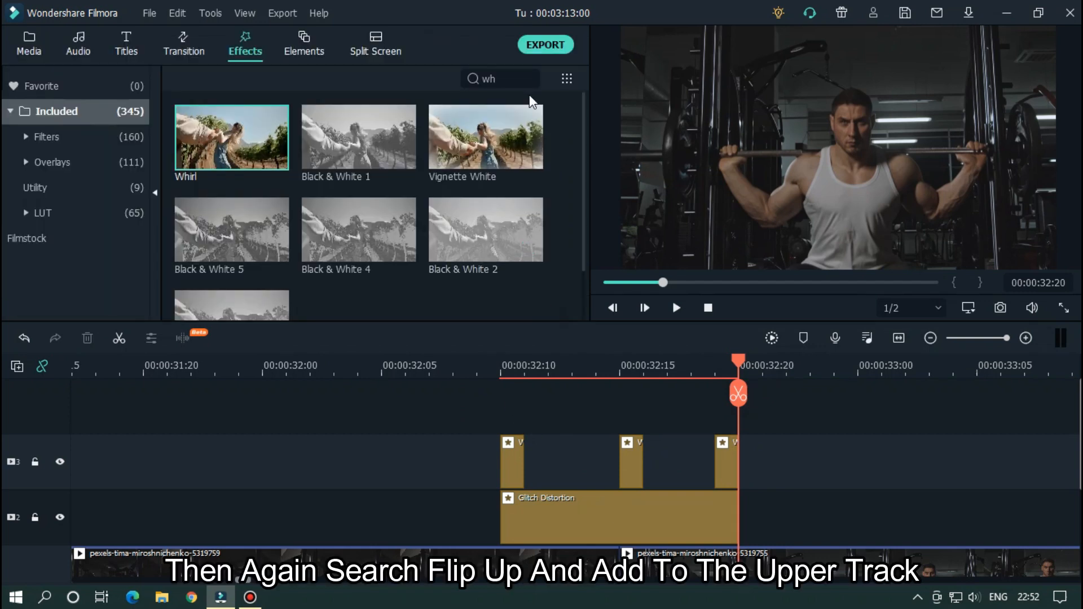
Search the effects for "fli" and add Flip Up on track 4 from the start of Glitch Distortion at 00:00:32:10
left_click(530, 78)
type("f")
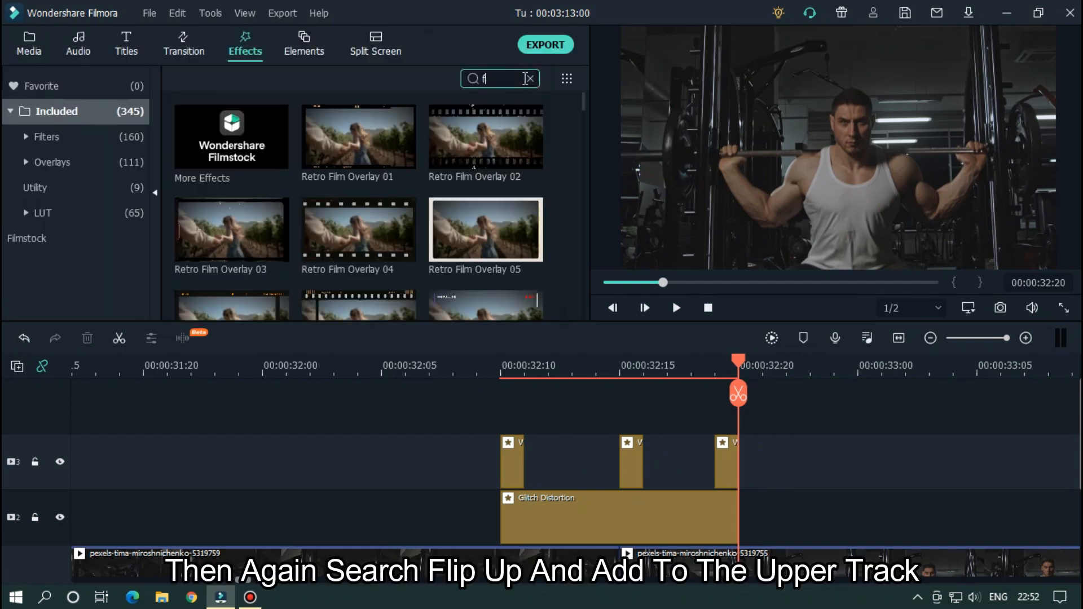
type("l")
left_click_drag(480, 126, 507, 397)
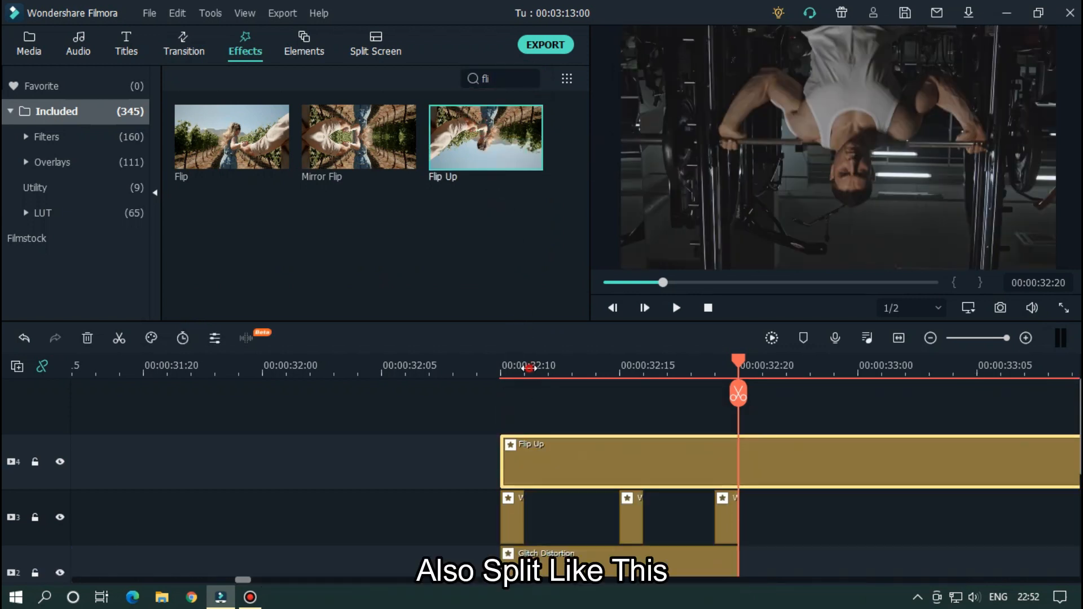
Split Flip Up at the ends of the first and middle Whirl pieces and once more at 00:00:32:17
left_click(524, 368)
left_click(623, 366)
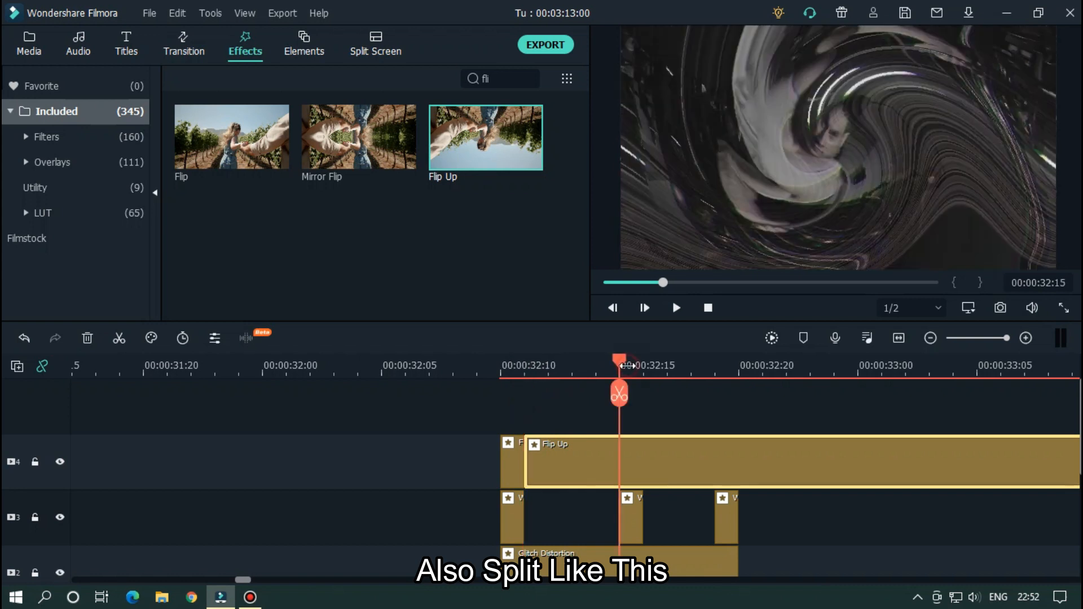
left_click(643, 367)
left_click(644, 394)
left_click(666, 365)
left_click(667, 393)
Delete the two long Flip Up pieces and shift the first short piece one frame later, just after the first Whirl piece
left_click(620, 457)
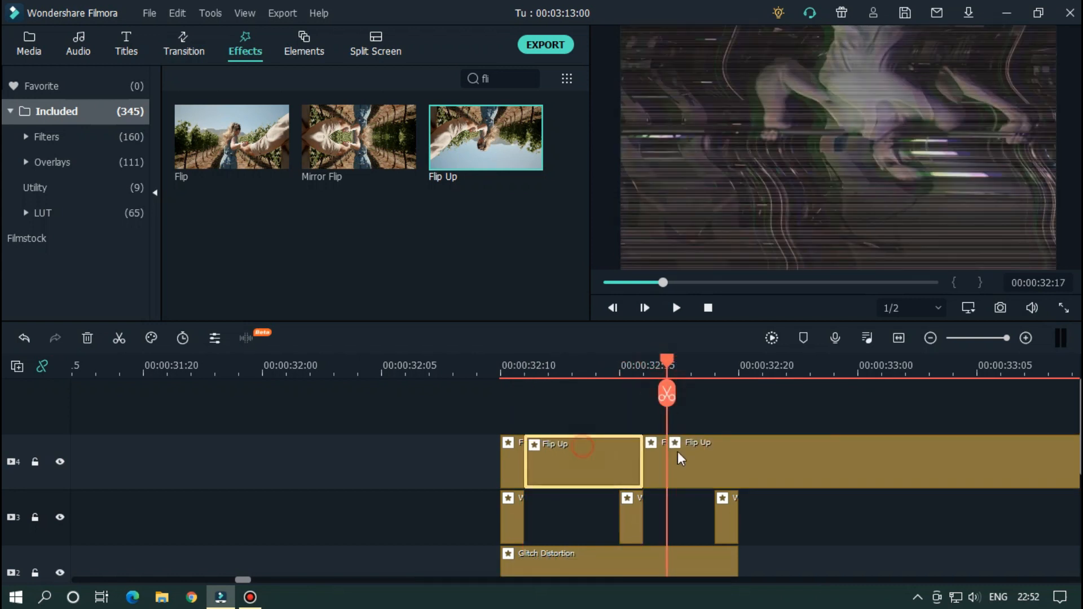
key("Delete")
left_click(722, 455)
key("Delete")
left_click_drag(515, 459, 538, 457)
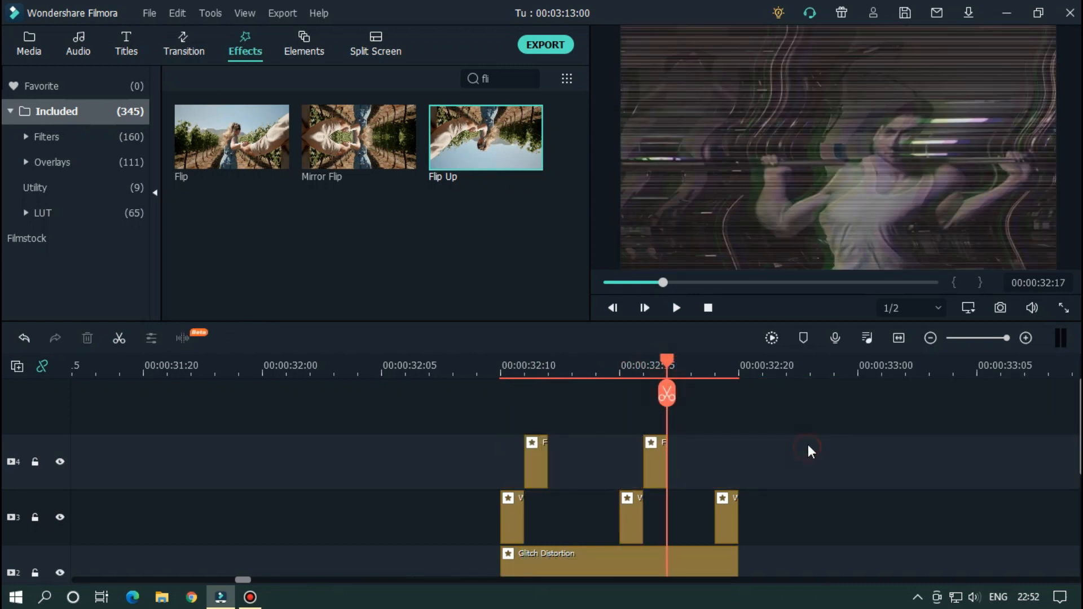
Play back the layered glitch transition between the two barbell clips from about 00:00:32:00
scroll(814, 400, "down", 1)
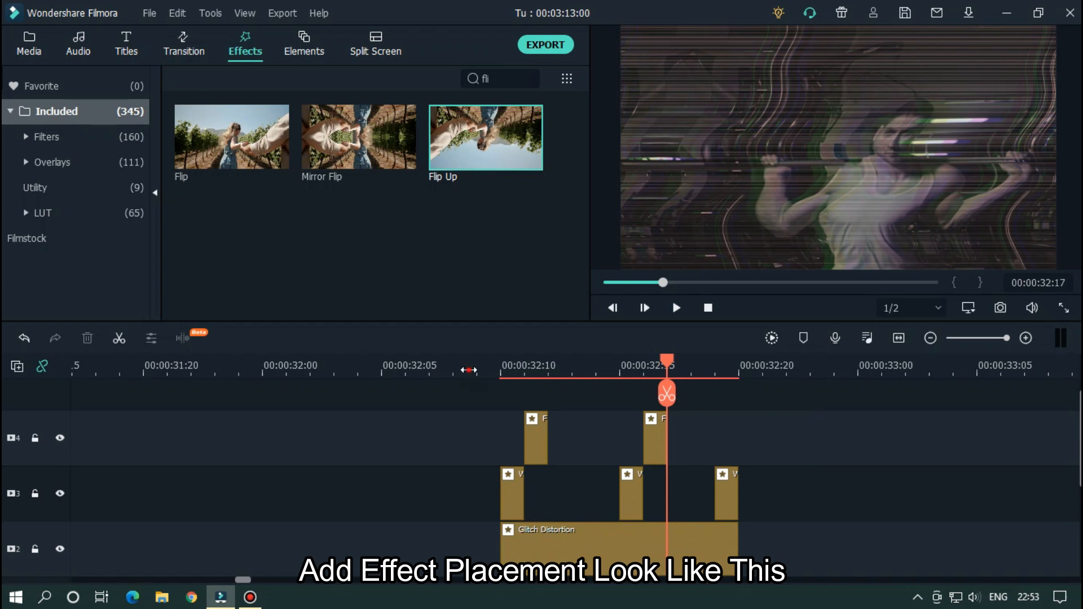
left_click(452, 368)
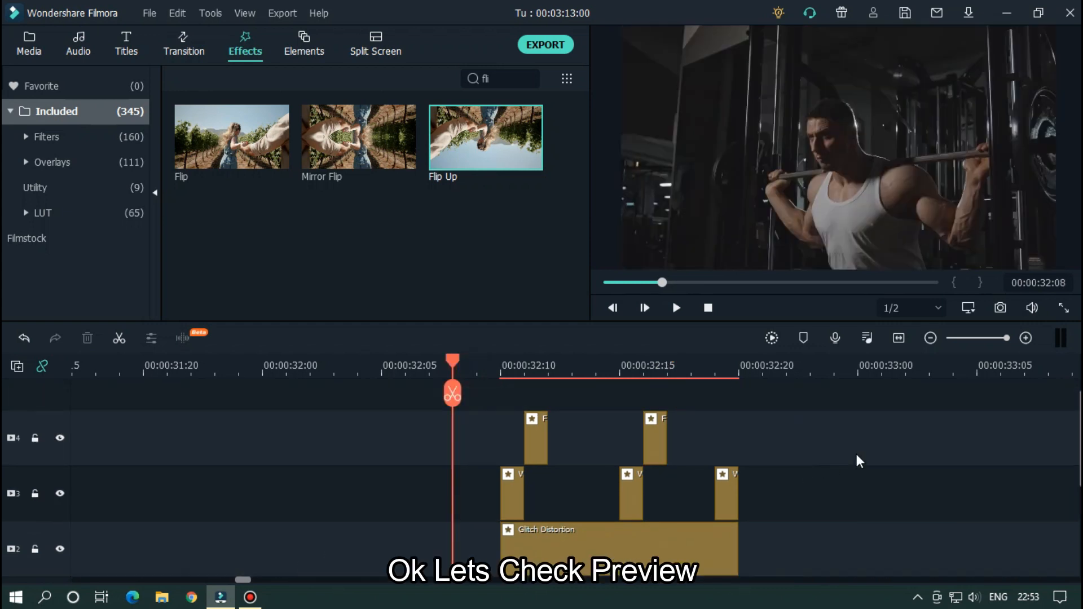
left_click_drag(803, 367, 516, 361)
scroll(736, 471, "down", 1)
left_click(399, 386)
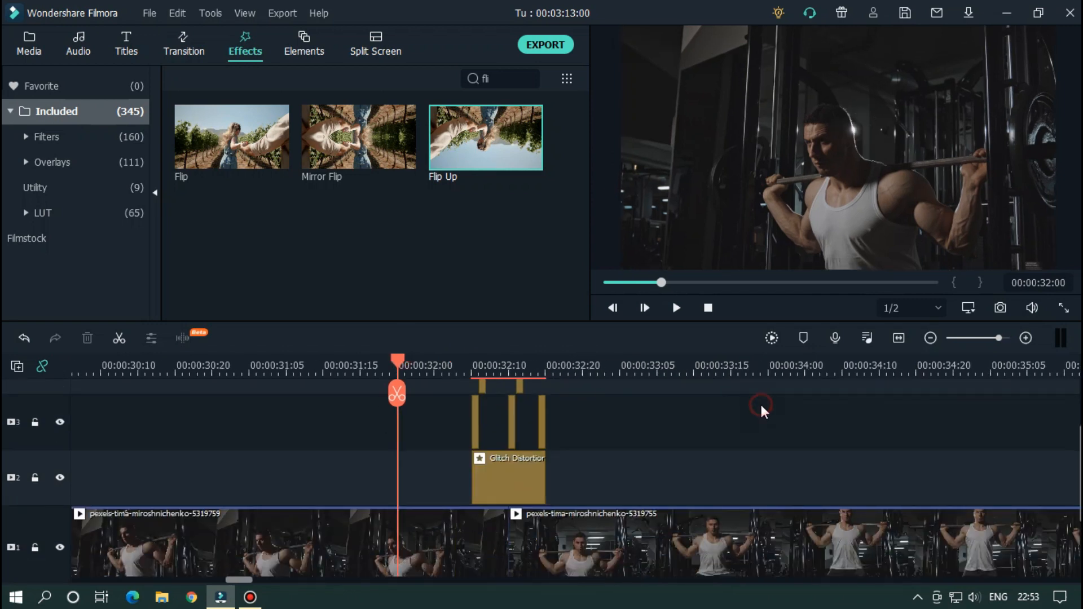
key("space")
key("space")
key("space")
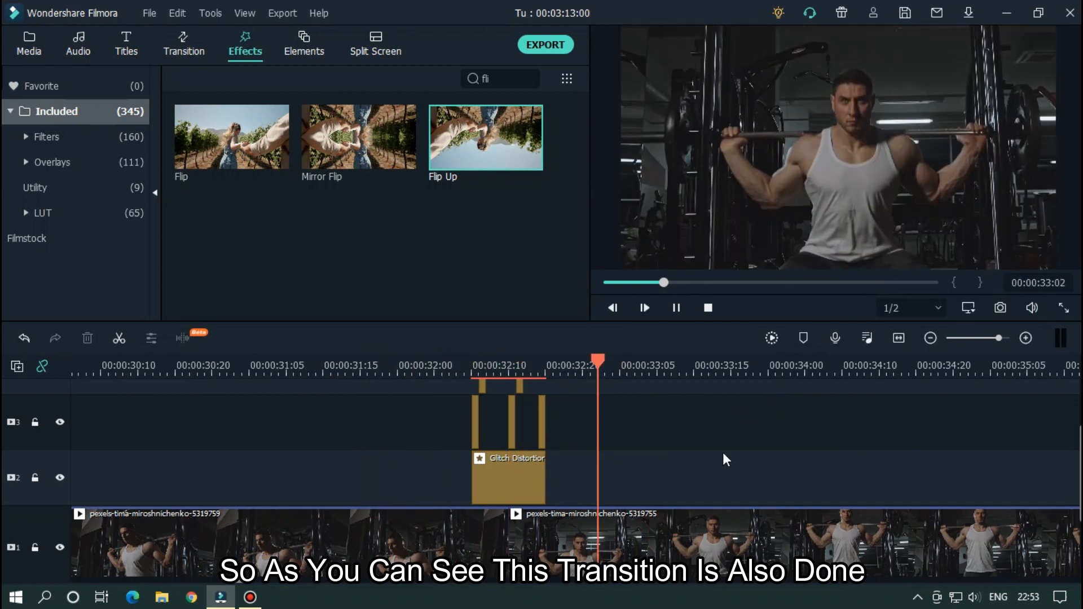
Replay the layered glitch transition, and preview the cut between the barbell clip and the dumbbell clip from 00:01:02:19
left_click(398, 366)
key("space")
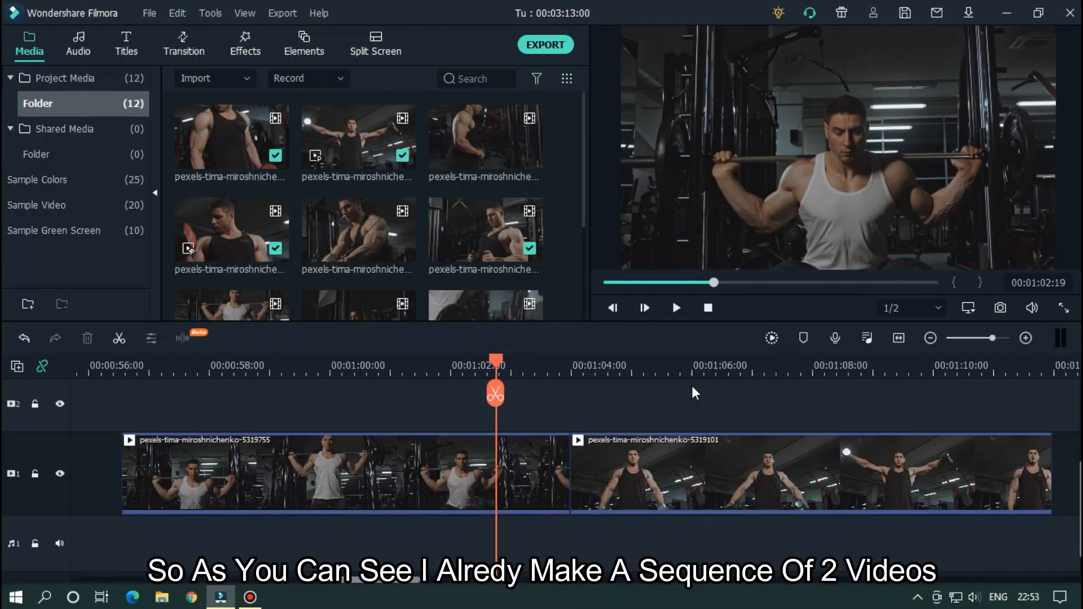
key("space")
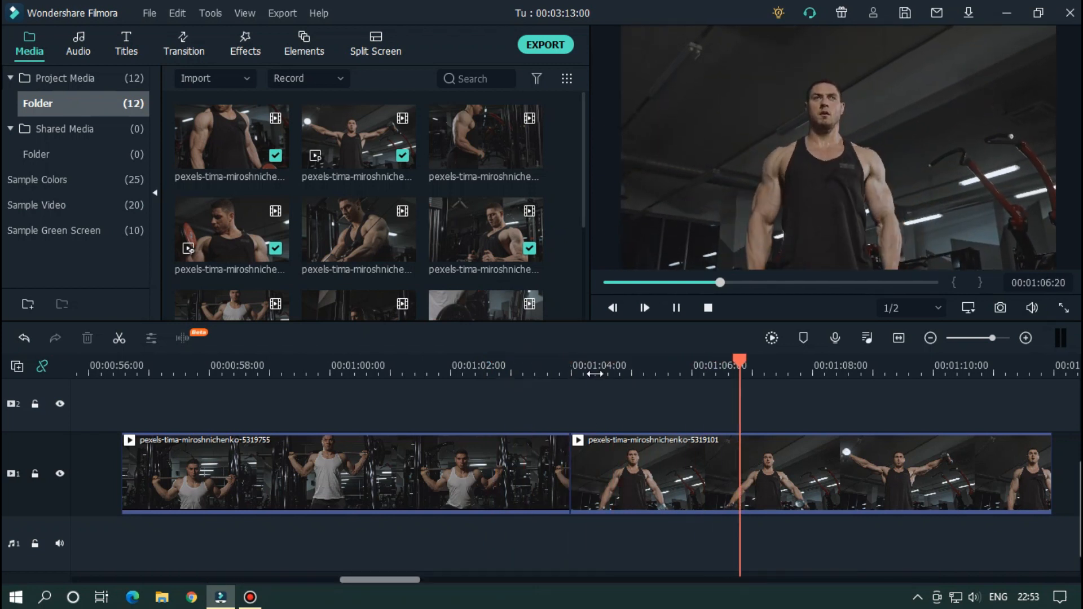
key("space")
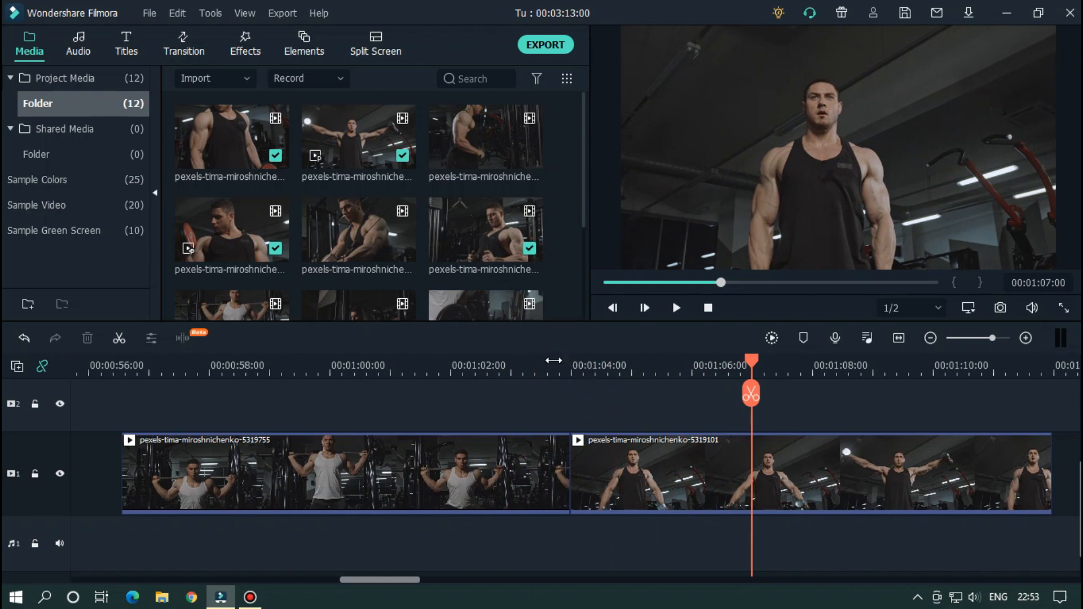
Search the effects for "ka" and add Kaleidoscope to track 2 across the cut between the barbell and dumbbell clips
left_click(246, 45)
left_click(529, 78)
type("k")
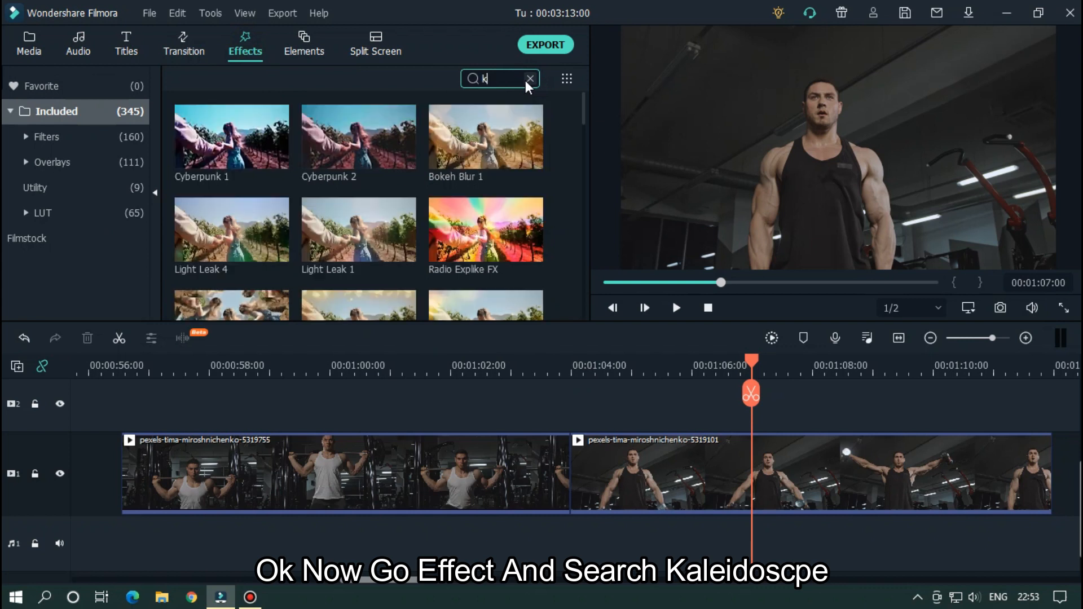
type("a")
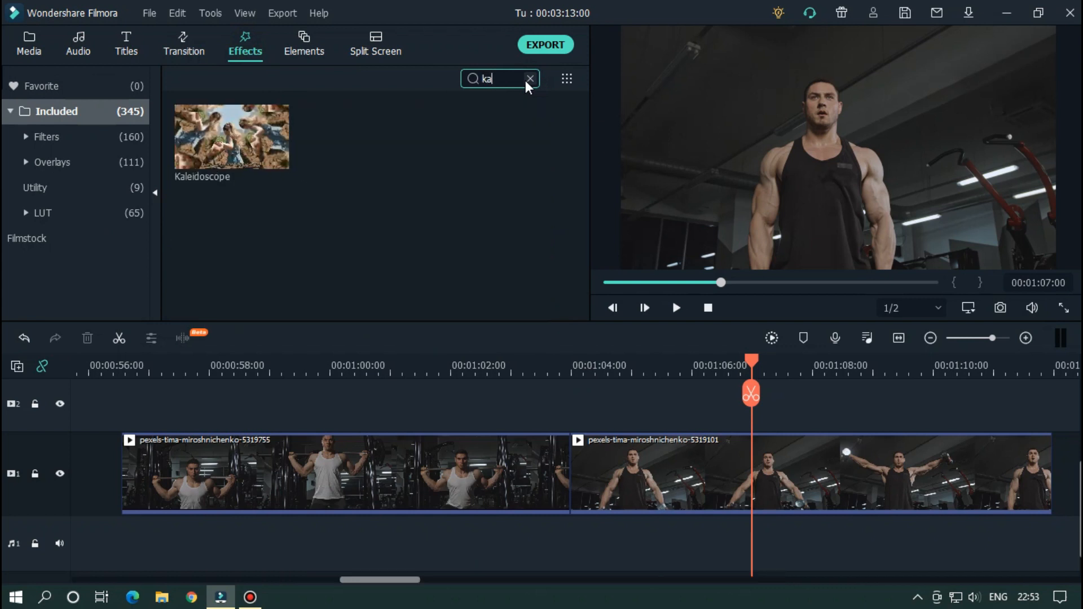
left_click_drag(517, 357, 494, 414)
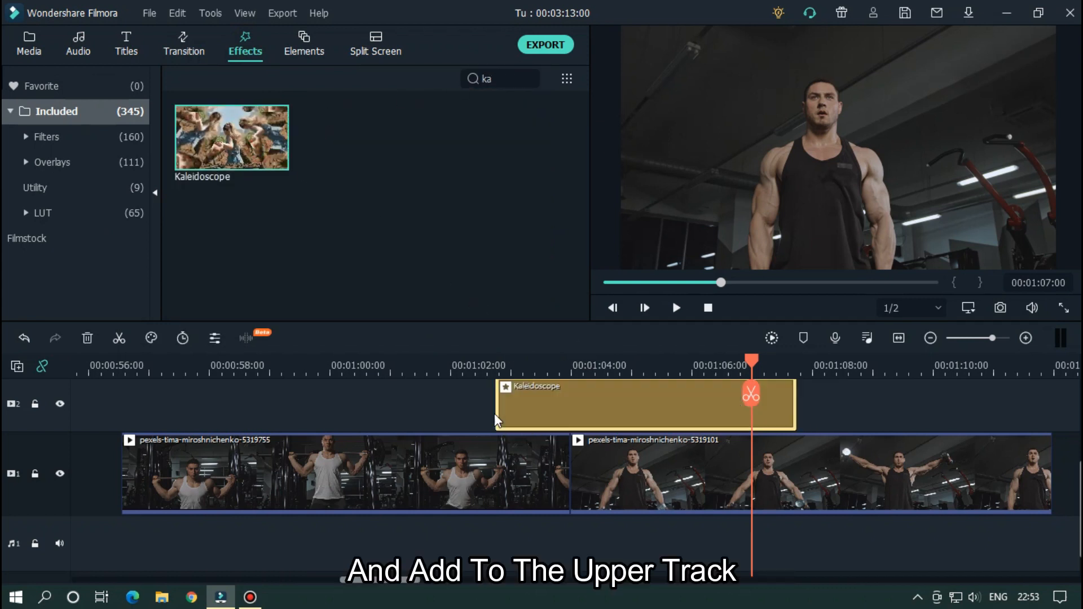
Split Kaleidoscope five frames before and after the cut, and delete the outer pieces to keep 00:01:03:20 to 00:01:04:05
left_click(574, 369)
scroll(636, 364, "up", 3)
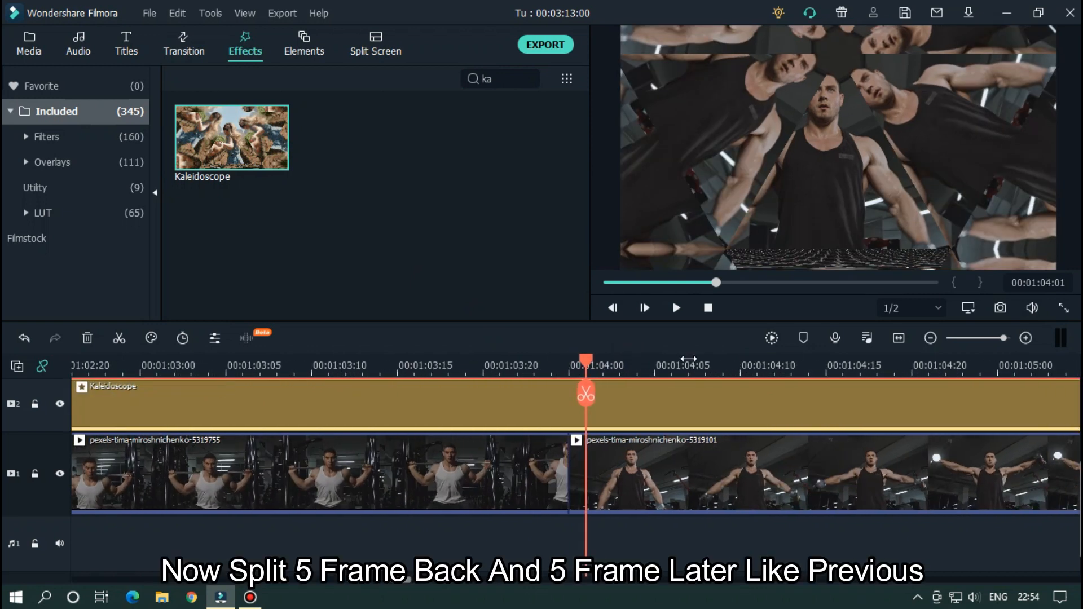
left_click_drag(586, 370, 656, 363)
key("ctrl+b")
left_click(654, 393)
left_click(463, 411)
key("Delete")
left_click(709, 413)
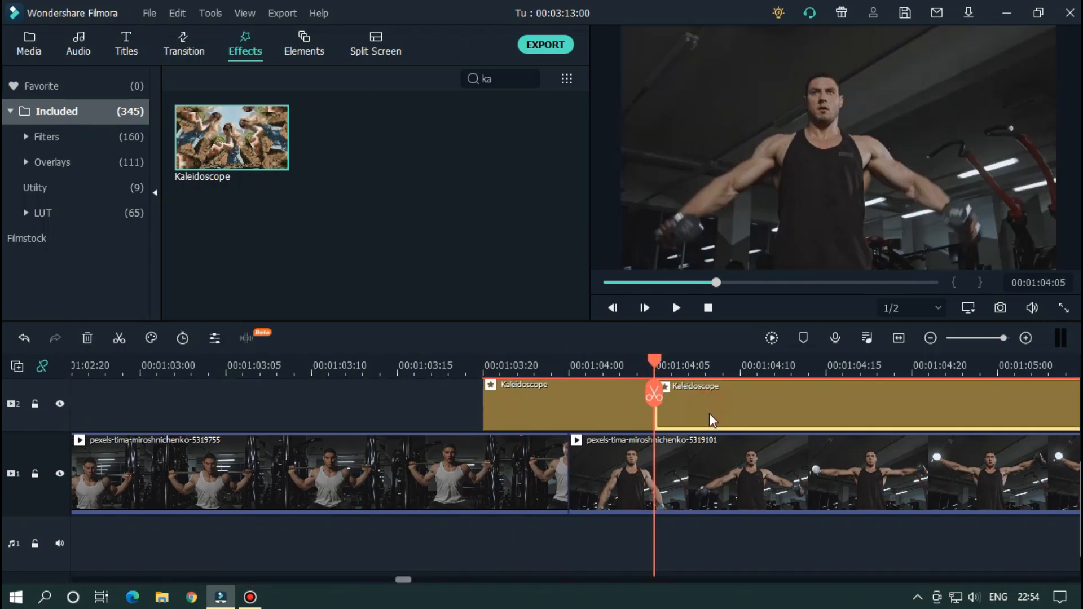
key("Delete")
scroll(734, 431, "up", 1)
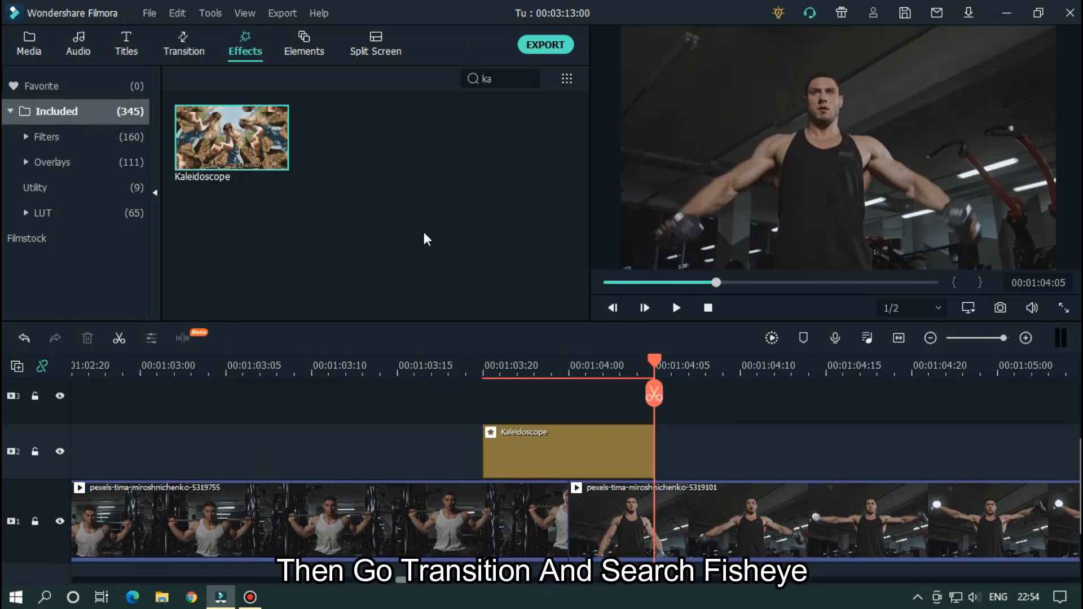
Search the transitions for "fi", add Fisheye Roll 5 between the two clips and shorten it to match the Kaleidoscope effect
left_click(186, 47)
left_click(517, 79)
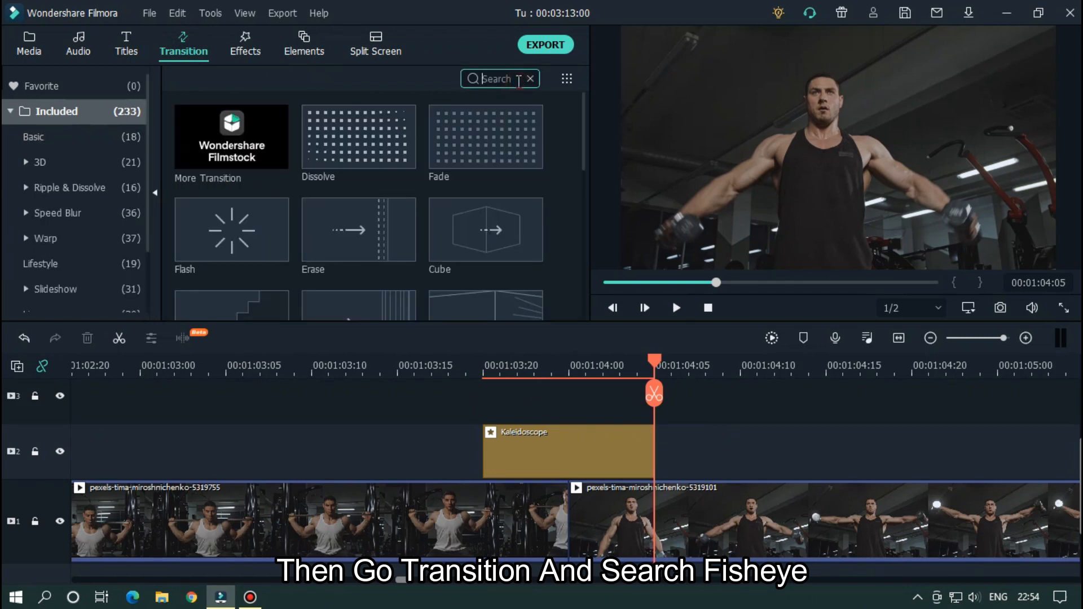
type("fi")
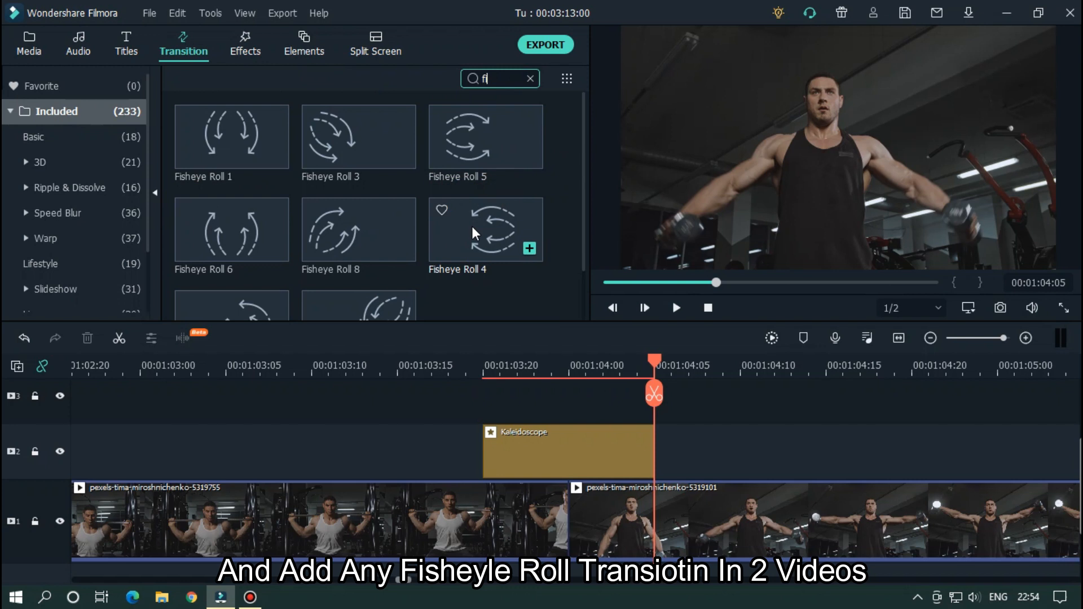
left_click_drag(483, 170, 490, 514)
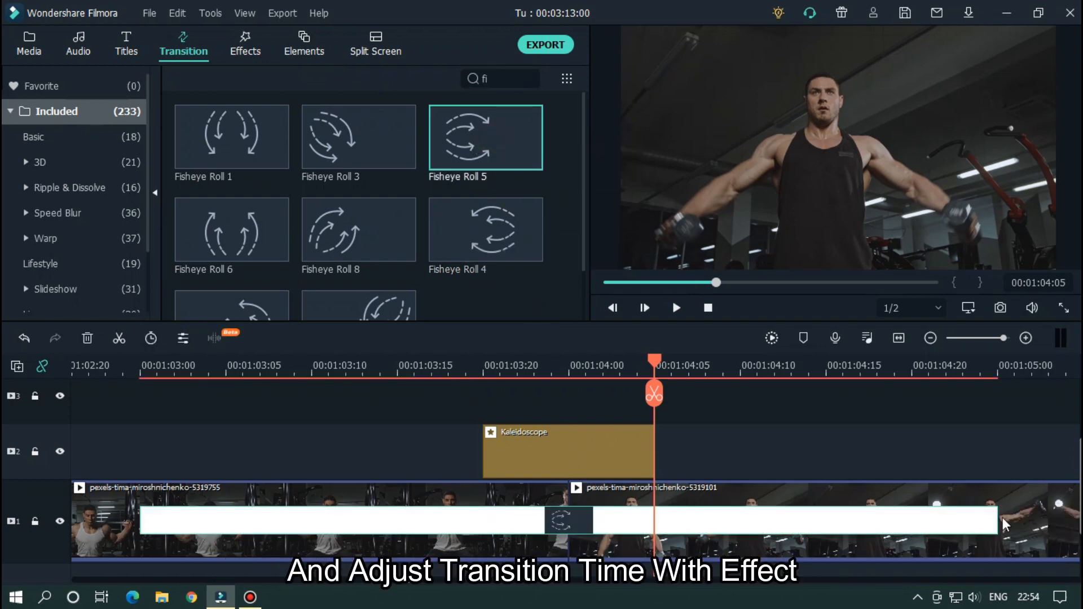
left_click_drag(995, 512, 650, 512)
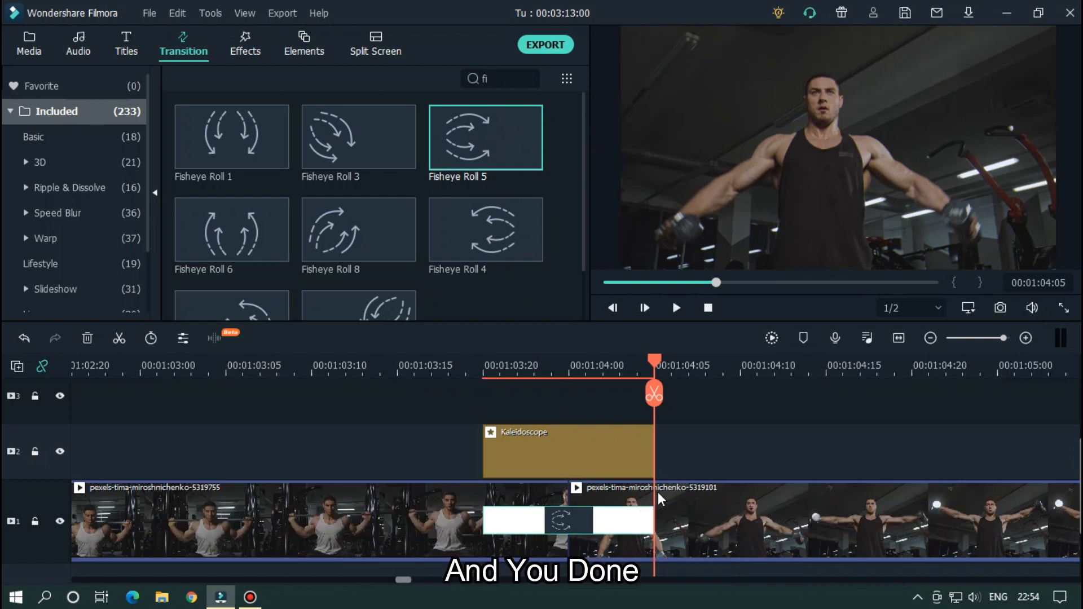
Play back the combined Kaleidoscope and Fisheye Roll 5 transition several times from shortly before the cut
left_click_drag(719, 366, 642, 384)
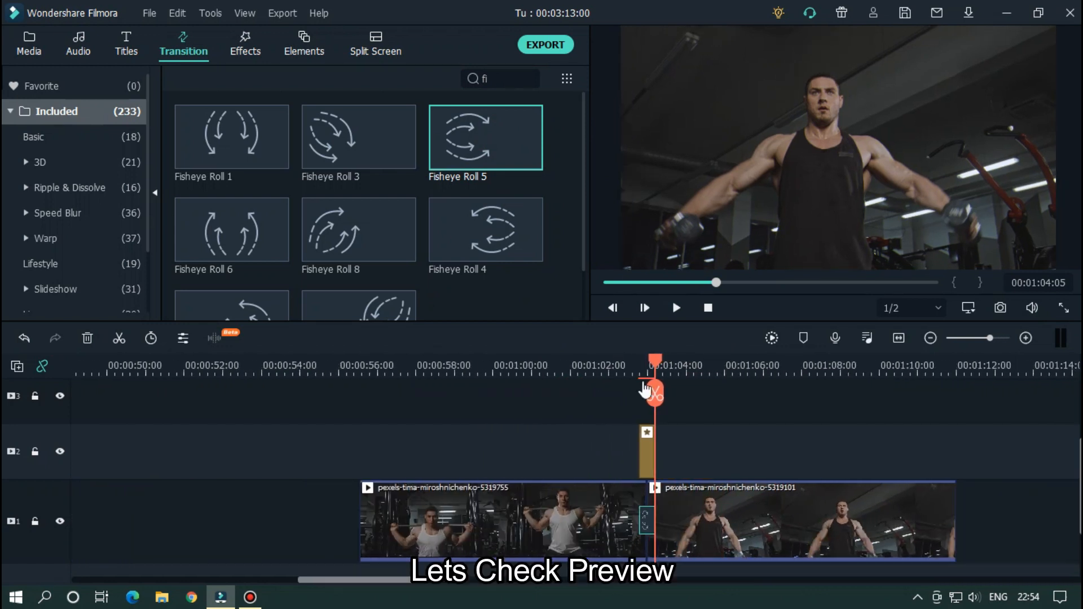
left_click_drag(400, 579, 420, 580)
left_click(711, 439)
left_click(414, 373)
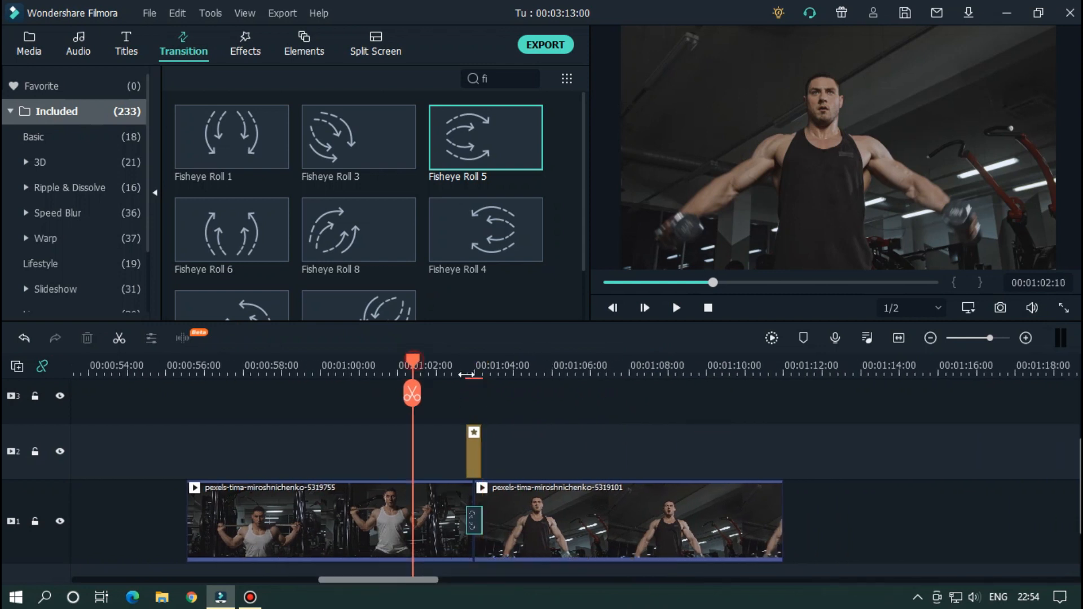
key("space")
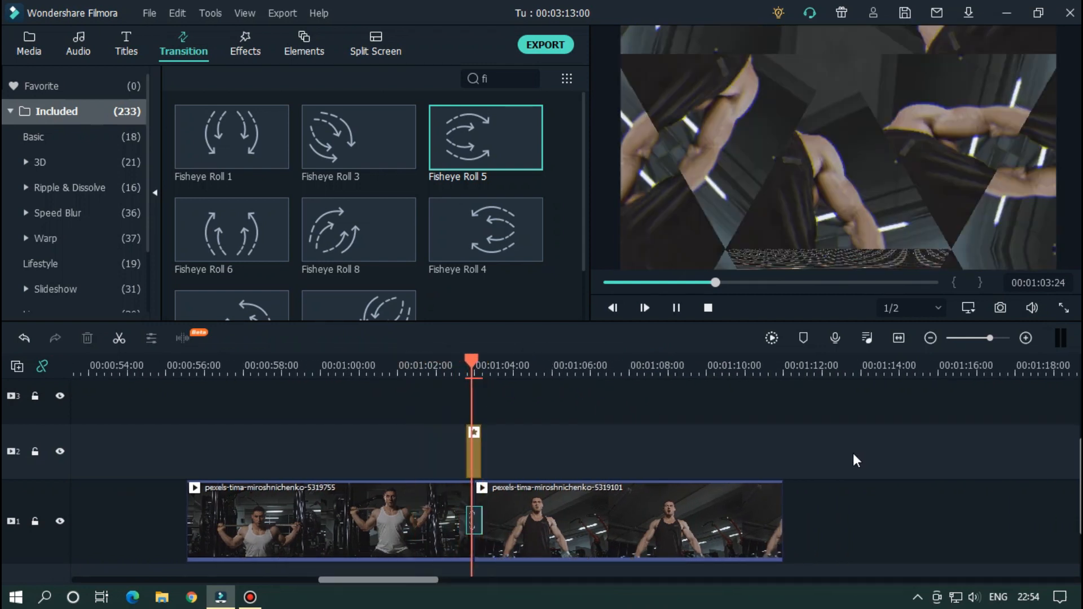
key("space")
left_click(434, 363)
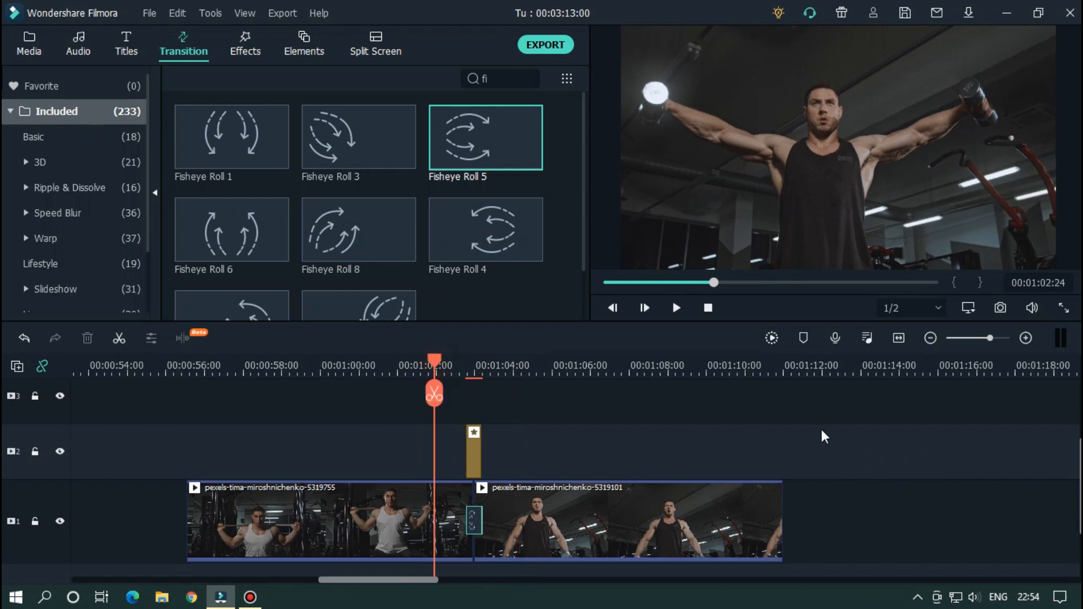
key("space")
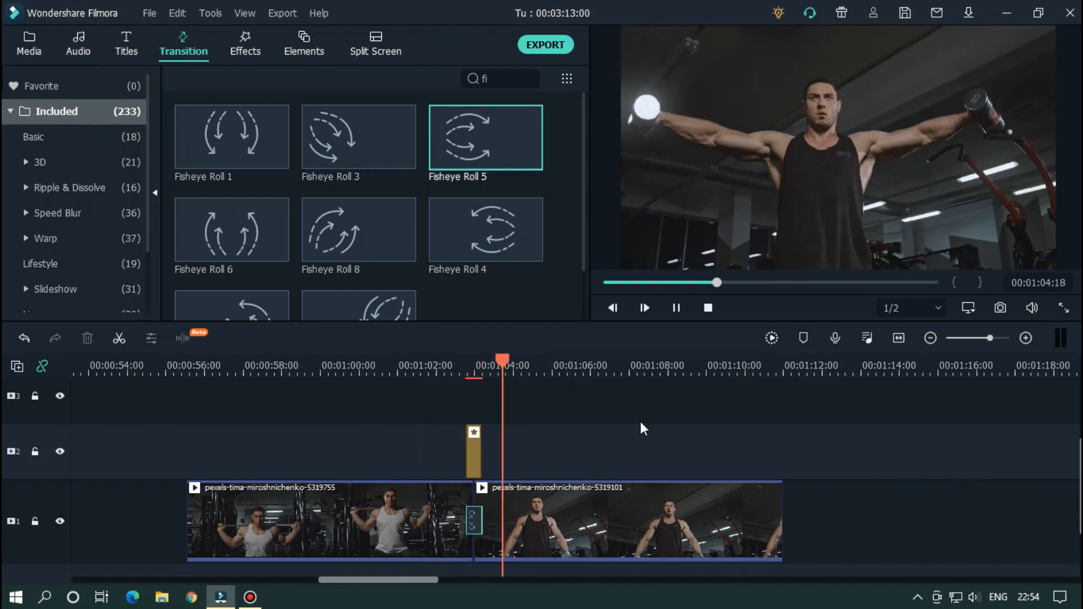
key("space")
left_click(444, 363)
key("space")
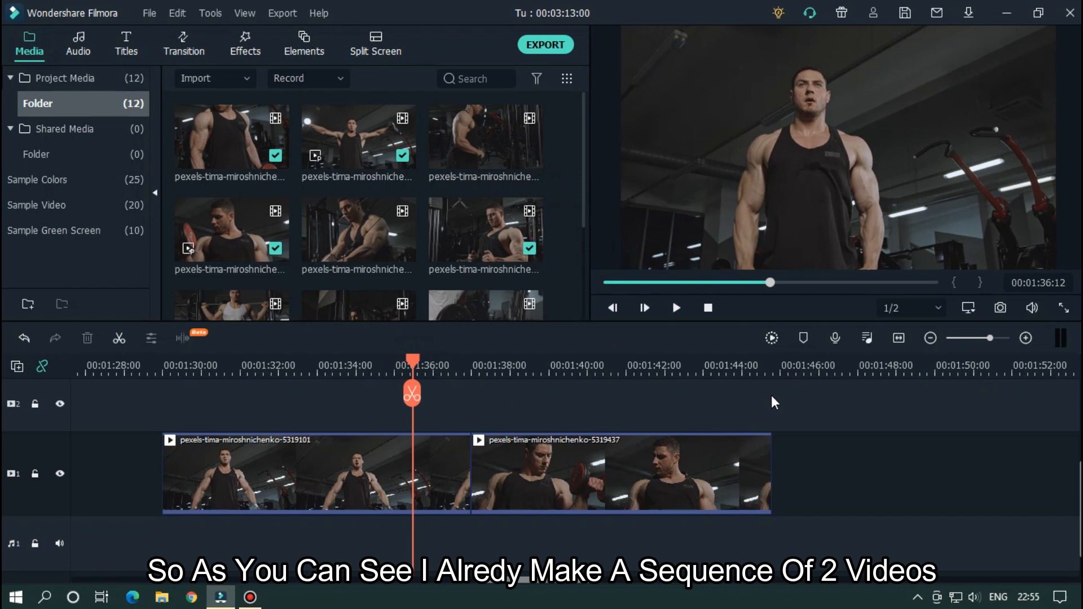
Preview the next two-clip sequence from 00:01:36:12 and move its second clip to about 00:01:39:11, leaving a gap on track 1
key("space")
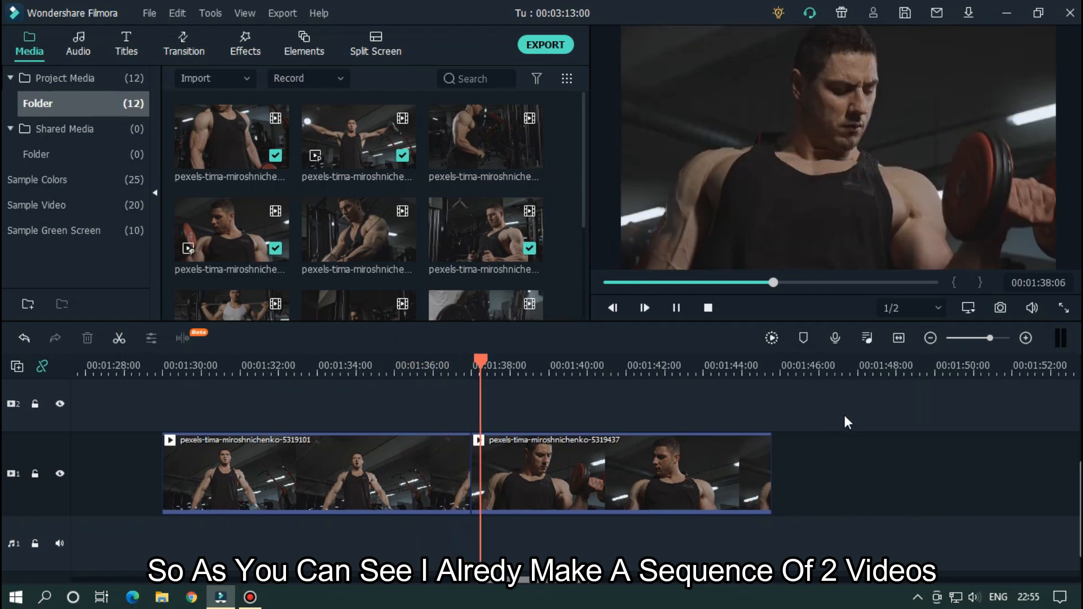
key("space")
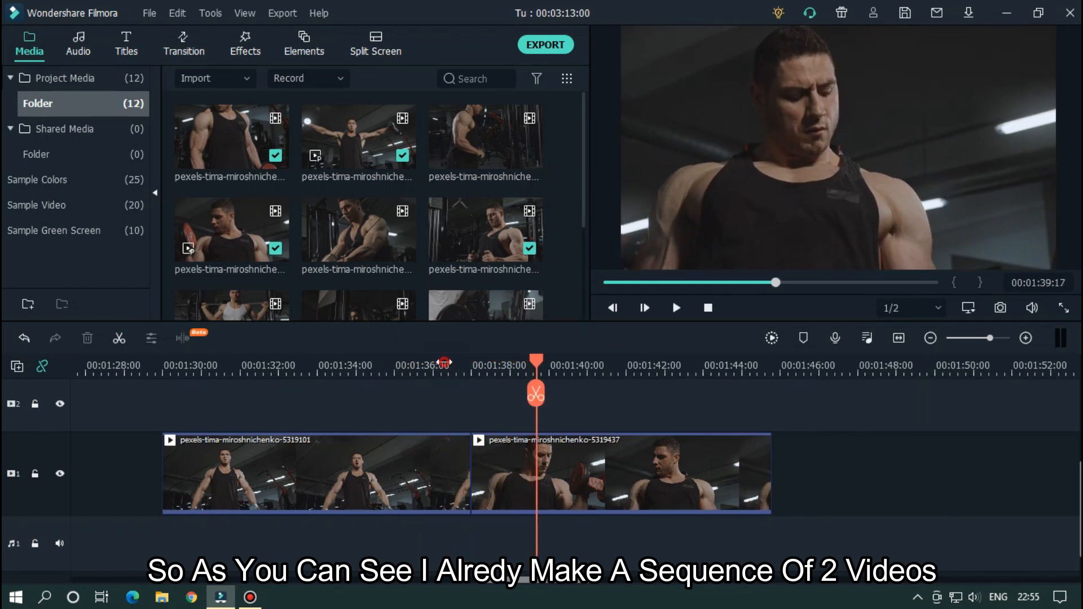
left_click(445, 365)
scroll(709, 376, "up", 5)
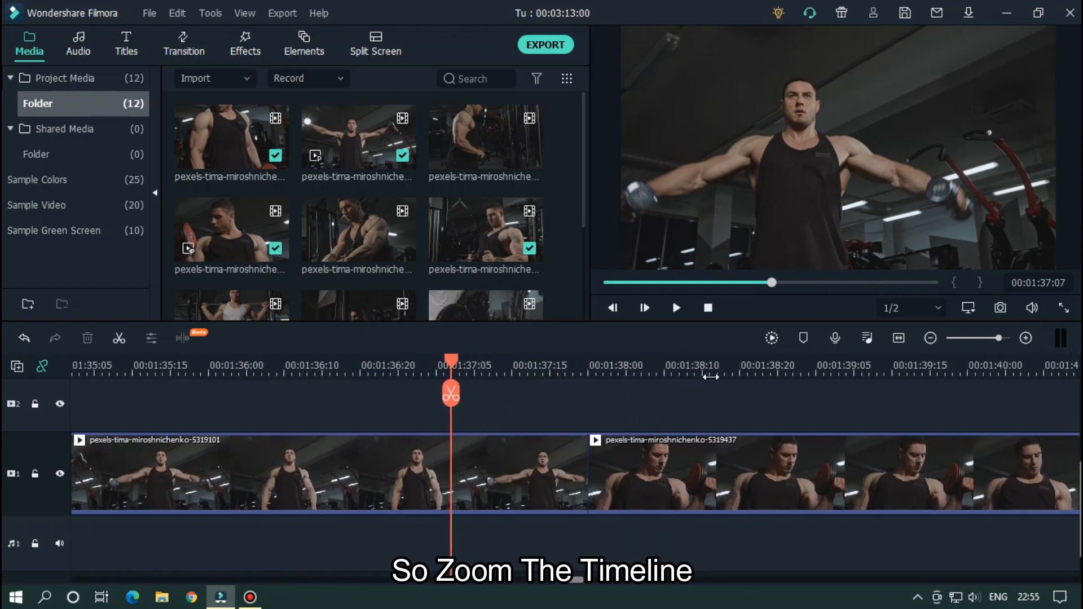
left_click_drag(706, 371, 769, 370)
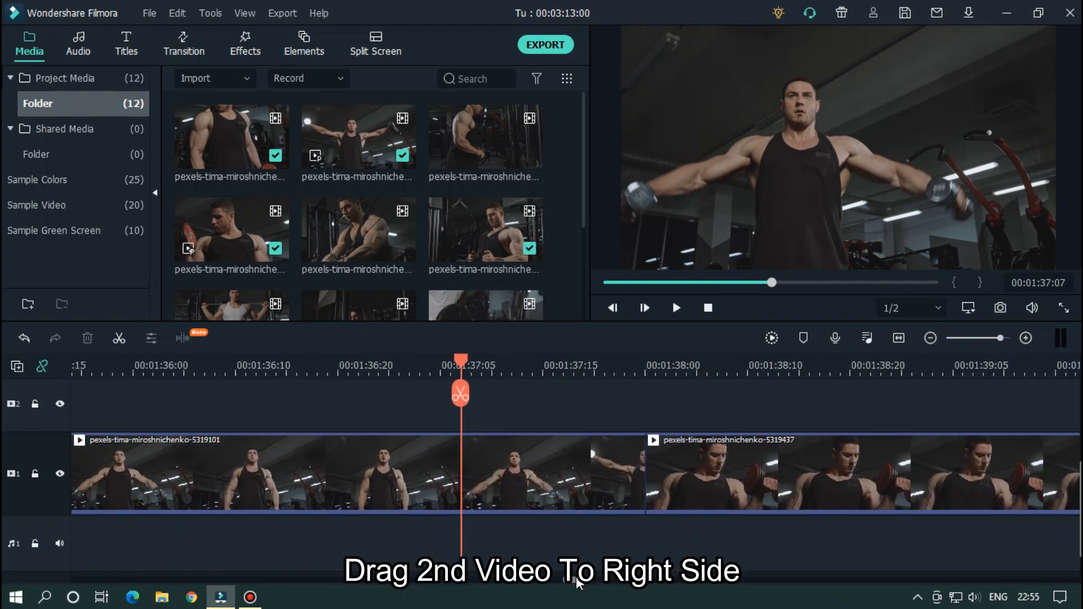
left_click_drag(575, 580, 579, 582)
left_click_drag(566, 469, 928, 457)
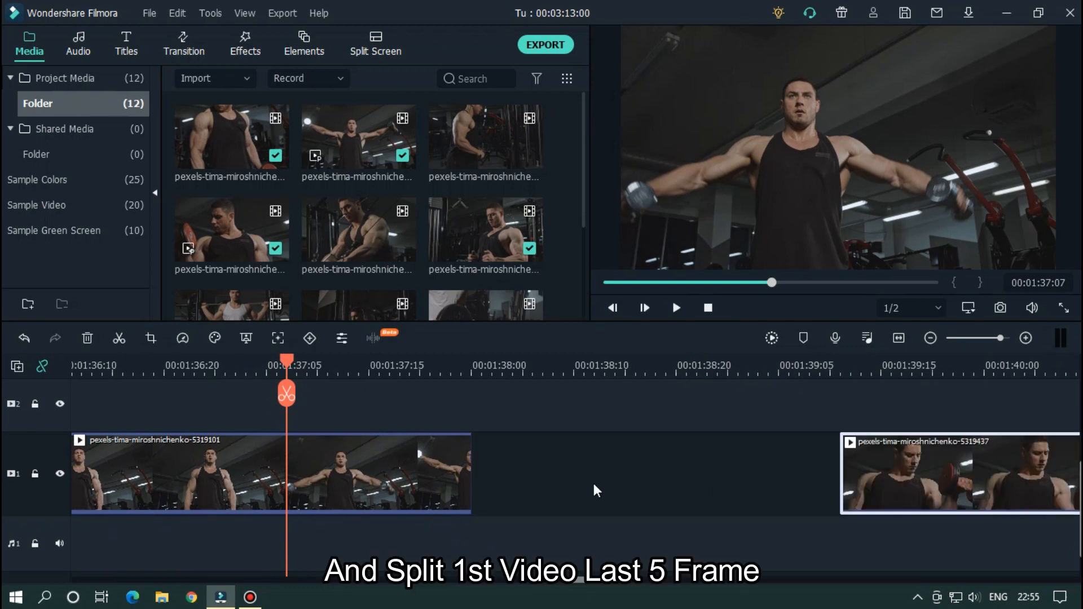
Split off the first clip's last five frames at 00:01:37:20 and the second clip's first five frames at 00:01:39:16
left_click(479, 363)
left_click_drag(432, 365, 420, 365)
left_click(435, 443)
left_click_drag(487, 367, 473, 367)
left_click(434, 393)
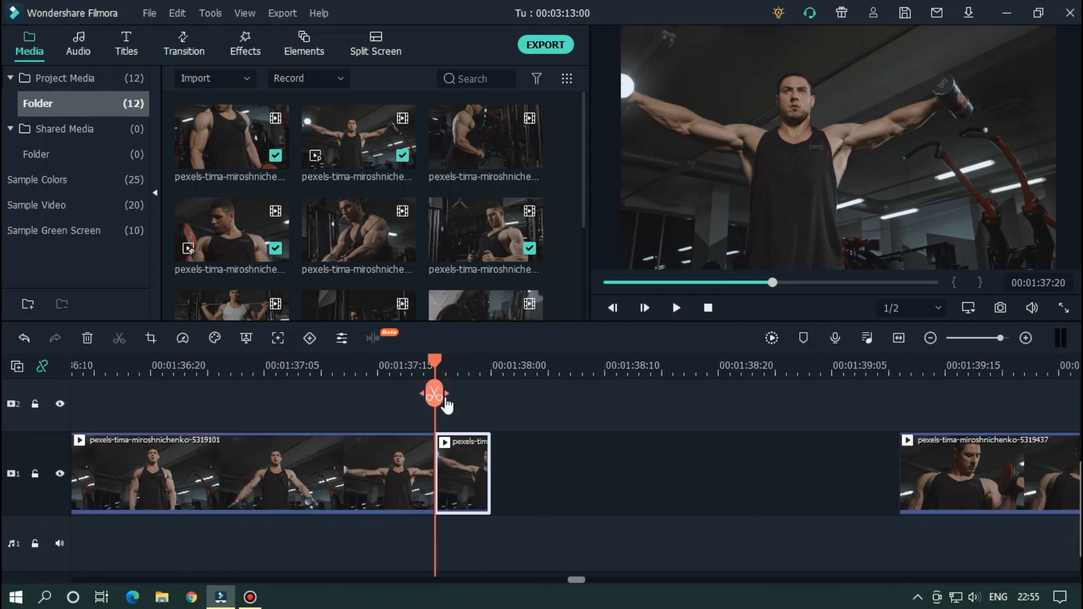
left_click_drag(440, 363, 961, 364)
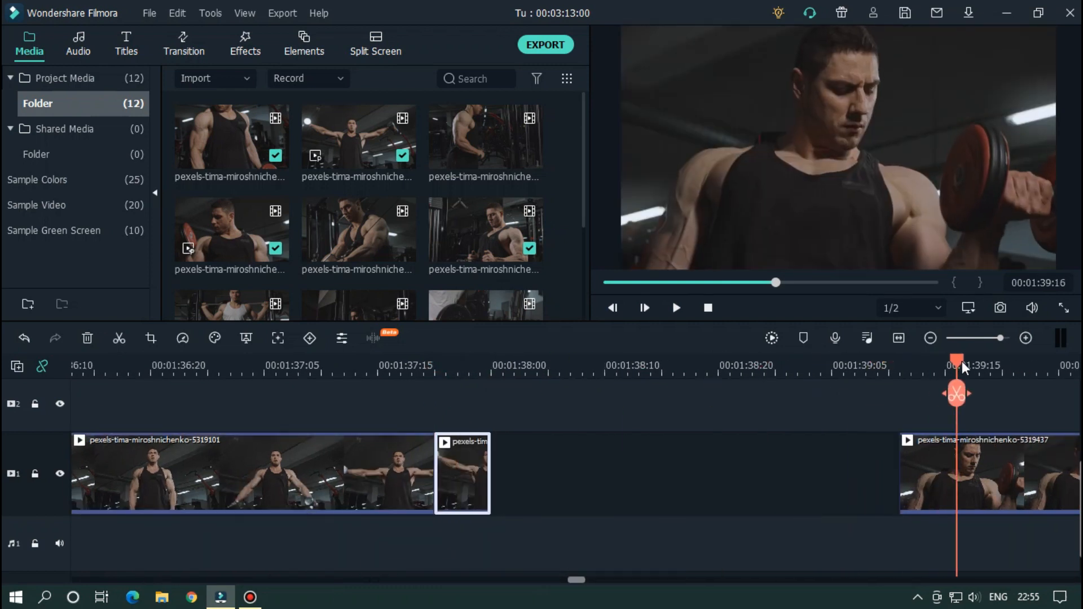
left_click(984, 448)
left_click(970, 400)
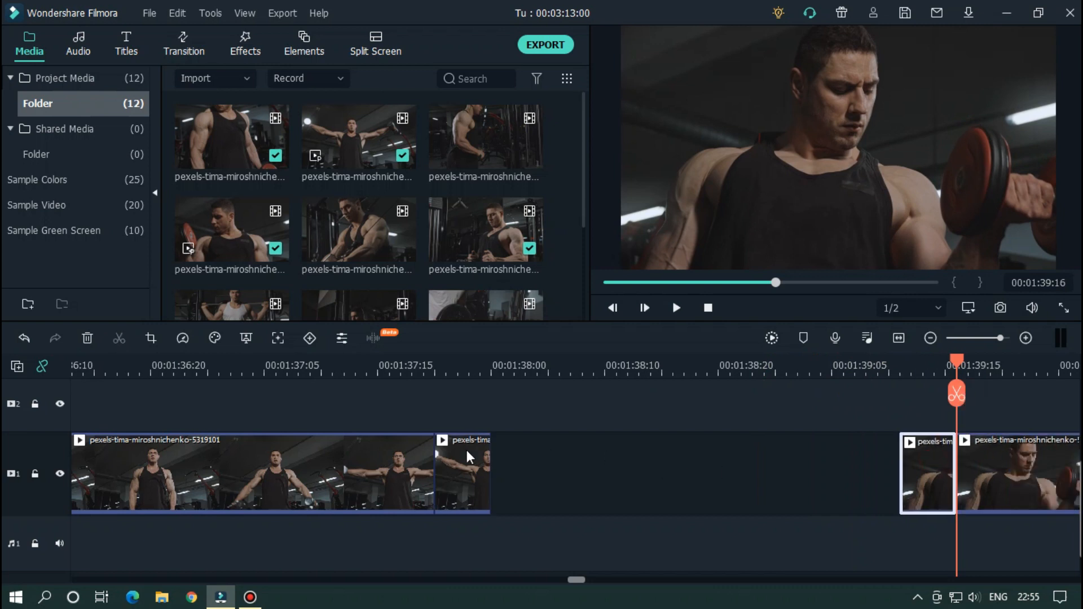
Duplicate the first clip's five-frame end piece and place the copy directly after it in the gap
left_click(465, 448)
key("ctrl+c")
left_click(505, 366)
key("ctrl+v")
left_click_drag(527, 453, 507, 452)
Duplicate the second clip's five-frame opening piece and place the copy directly before it in the gap
left_click(924, 449)
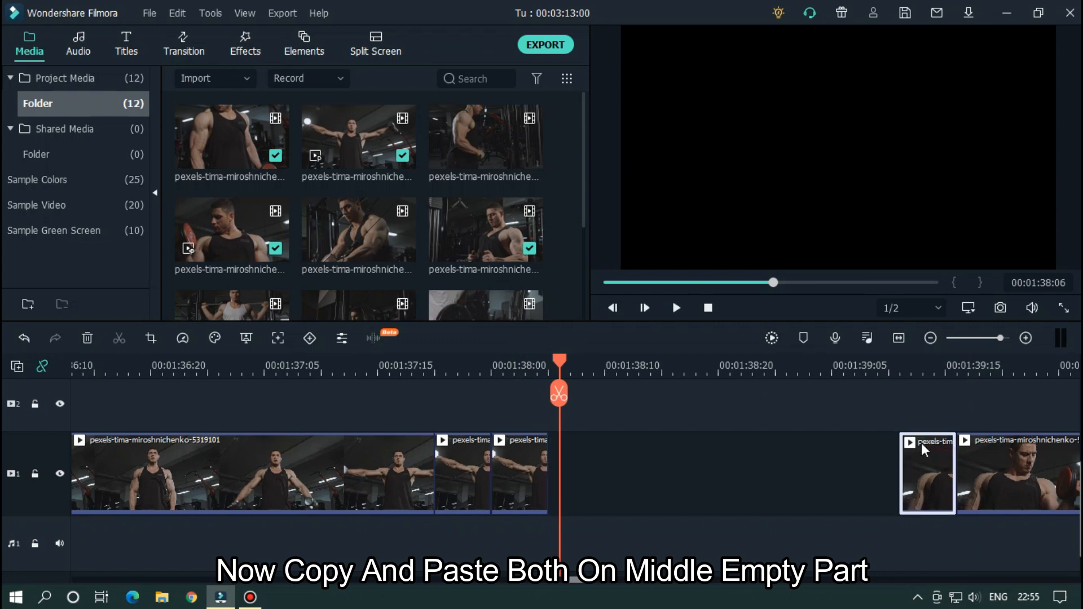
key("ctrl+c")
left_click(820, 366)
key("ctrl+v")
left_click_drag(828, 463, 844, 462)
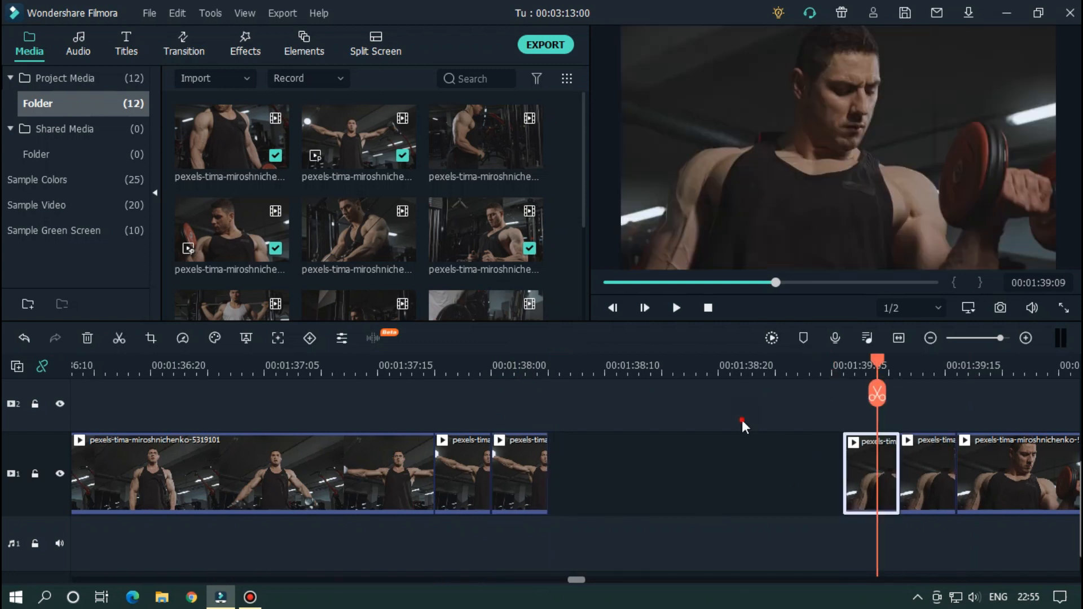
left_click(743, 420)
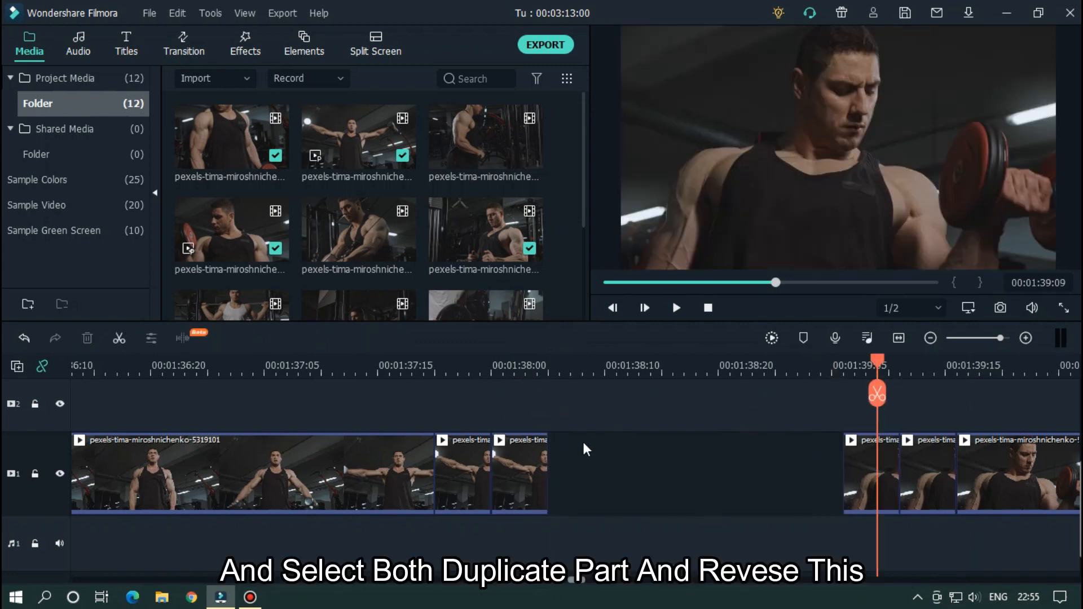
Reverse the playback of both duplicated five-frame pieces in the gap
left_click(527, 443)
left_click(179, 339)
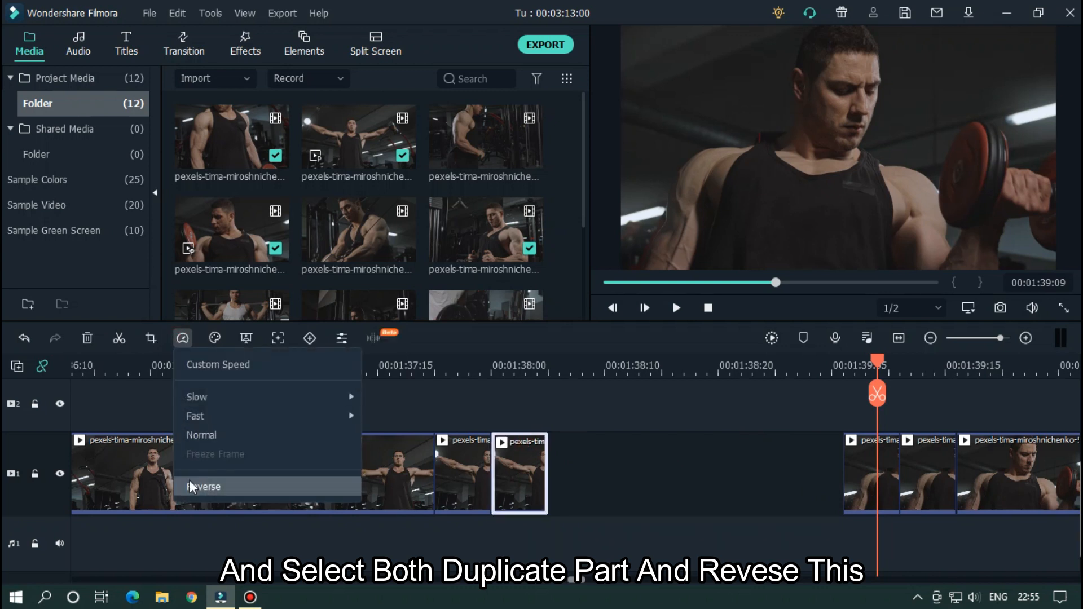
left_click(189, 480)
left_click(874, 466)
left_click(182, 338)
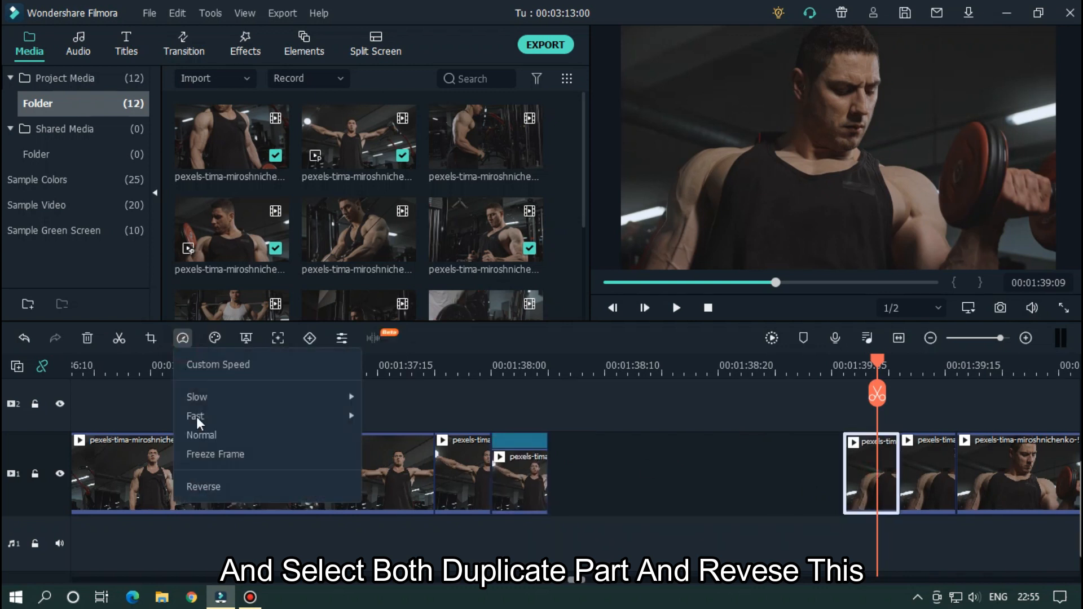
left_click(213, 486)
Shorten the reversed duplicate that follows the first clip to three frames
left_click_drag(503, 358, 794, 350)
left_click(598, 438)
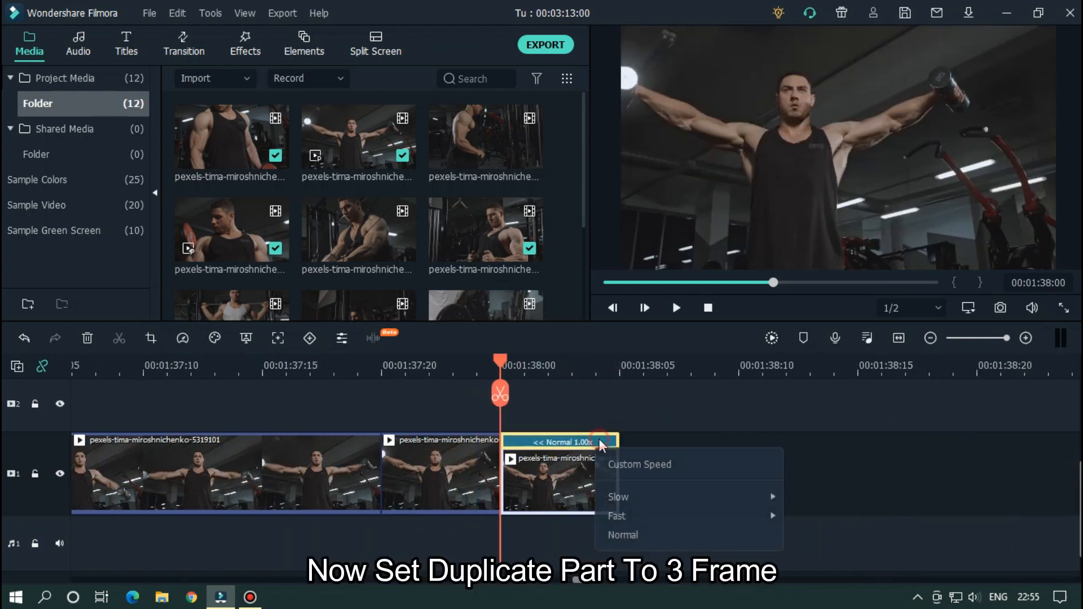
left_click(585, 482)
left_click_drag(618, 476, 570, 463)
left_click_drag(686, 359, 620, 361)
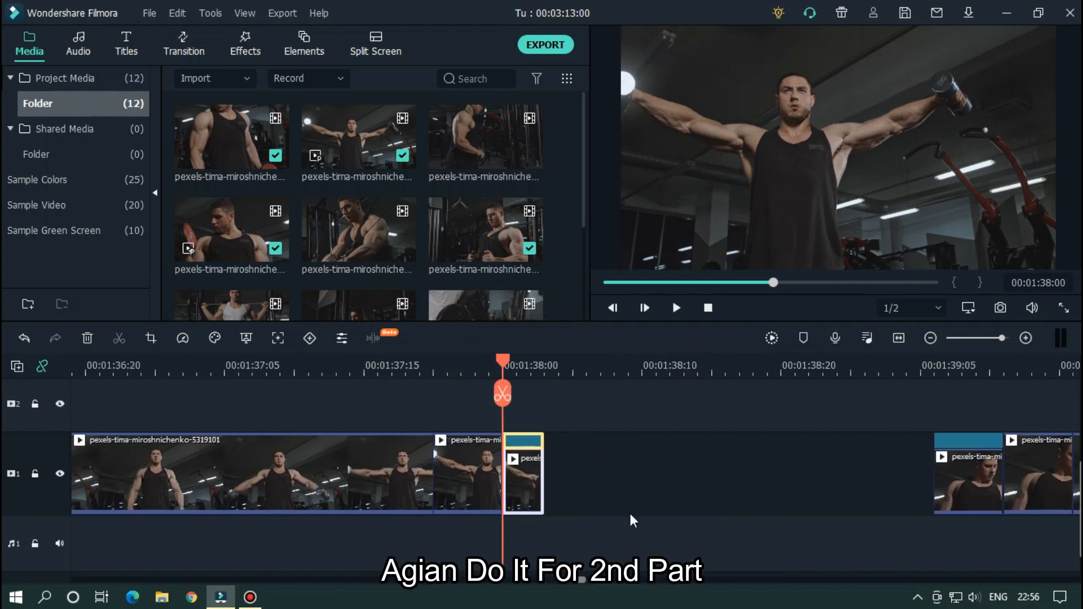
left_click_drag(576, 579, 582, 579)
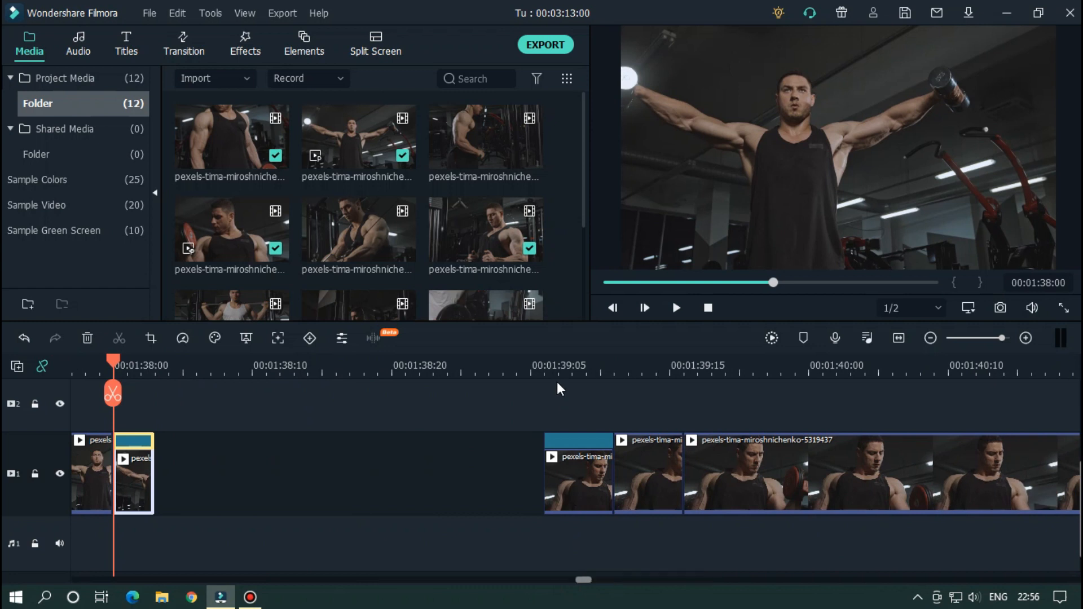
Trim the reversed duplicate before the second clip to three frames and close the gap between the two clips' pieces
left_click(548, 367)
left_click_drag(553, 481, 596, 481)
left_click_drag(695, 361, 575, 361)
left_click_drag(541, 459, 482, 469)
left_click(716, 383)
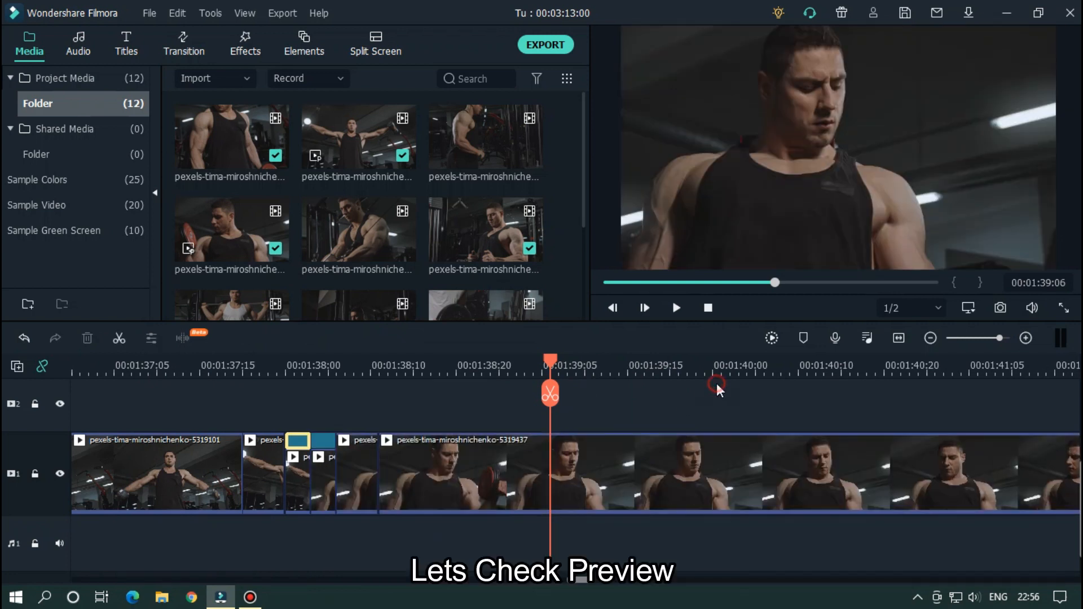
Play back the reversed-piece transition between the two clips
left_click_drag(692, 361, 618, 349)
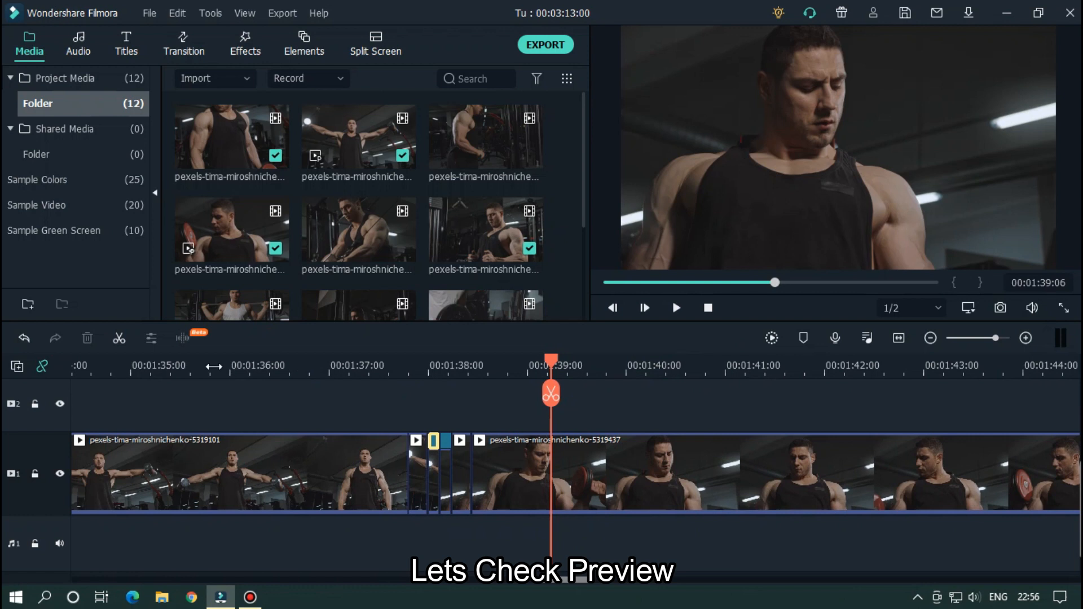
left_click(632, 390)
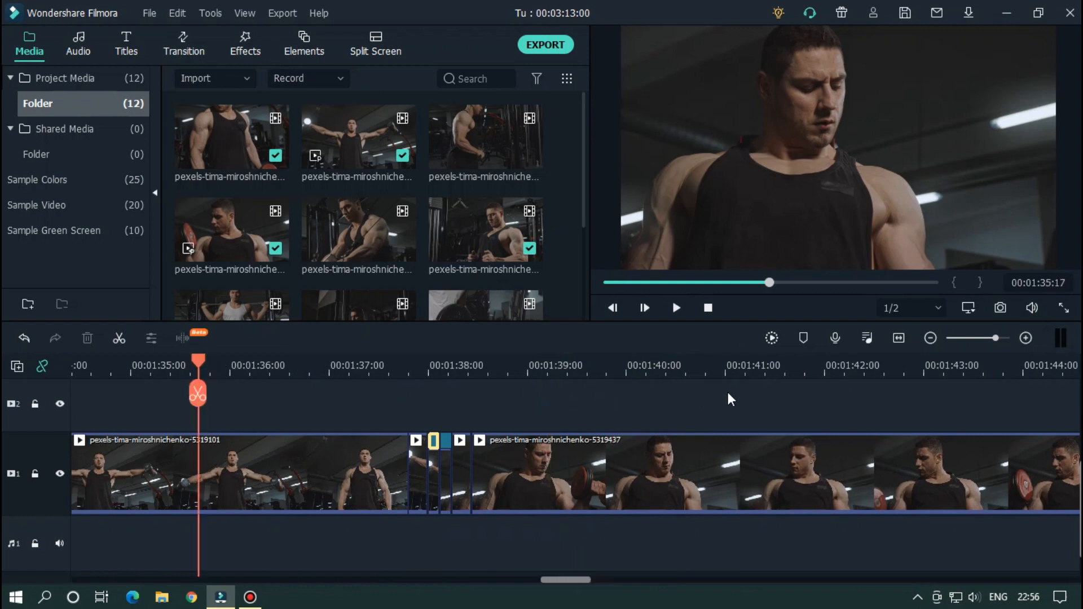
key("space")
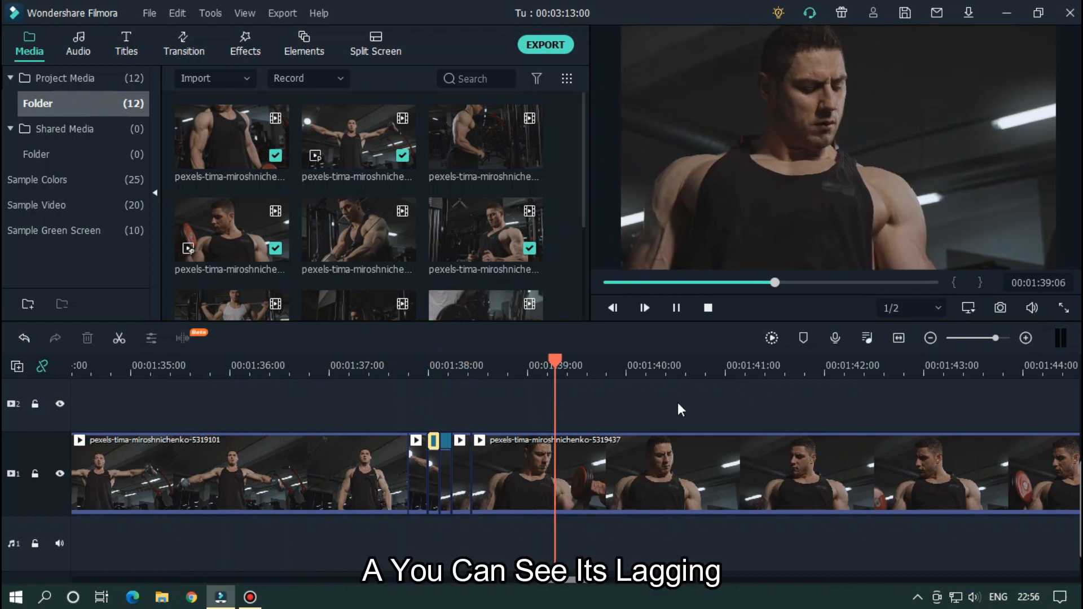
left_click(742, 397)
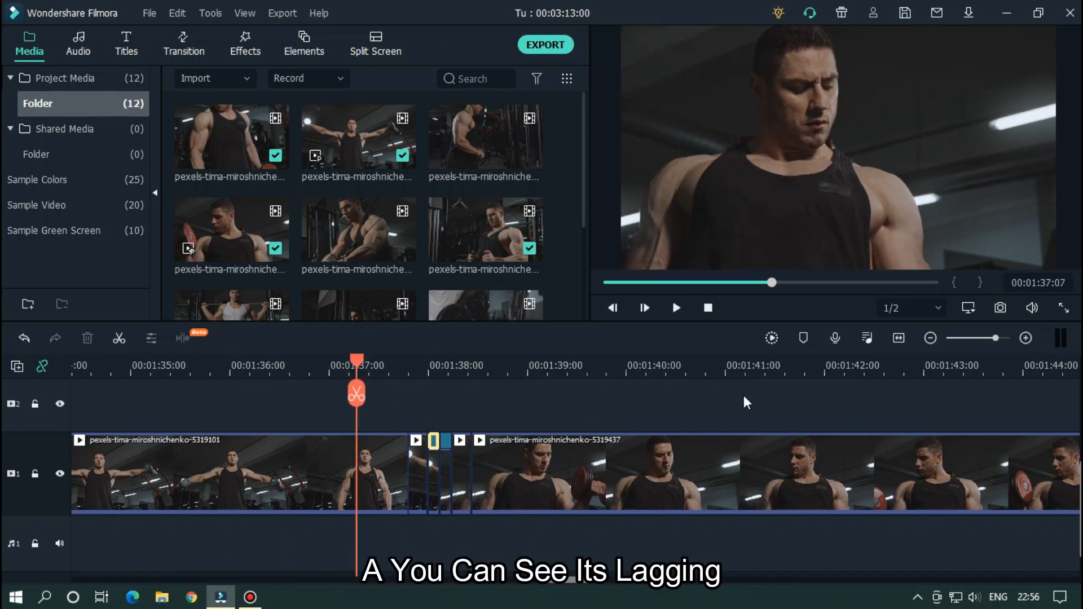
key("space")
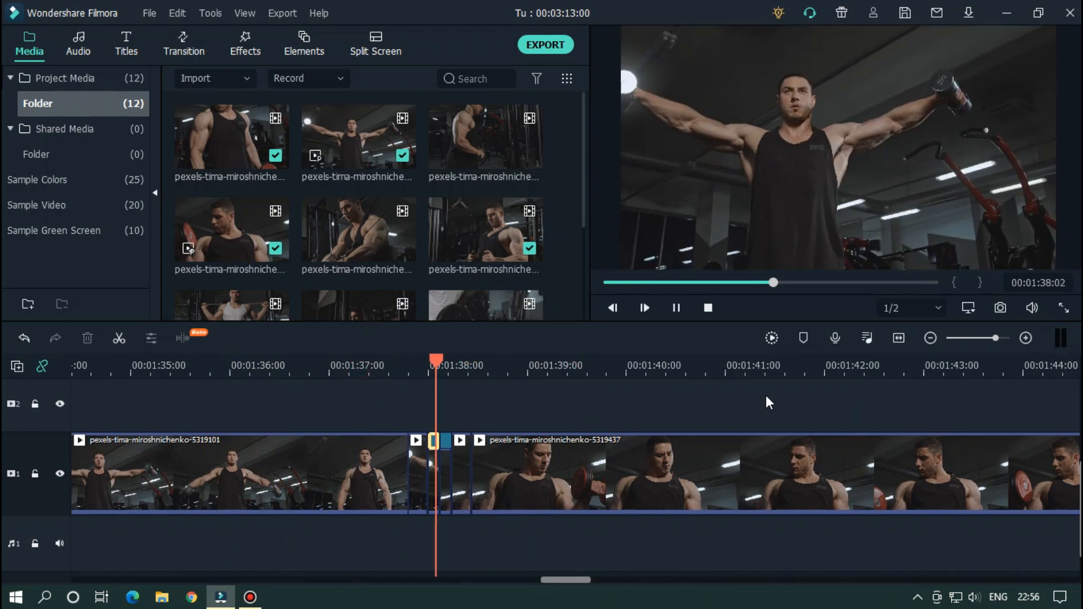
key("space")
Play across the cut between the next pair of clips, 5319437 and 5319099
left_click(337, 371)
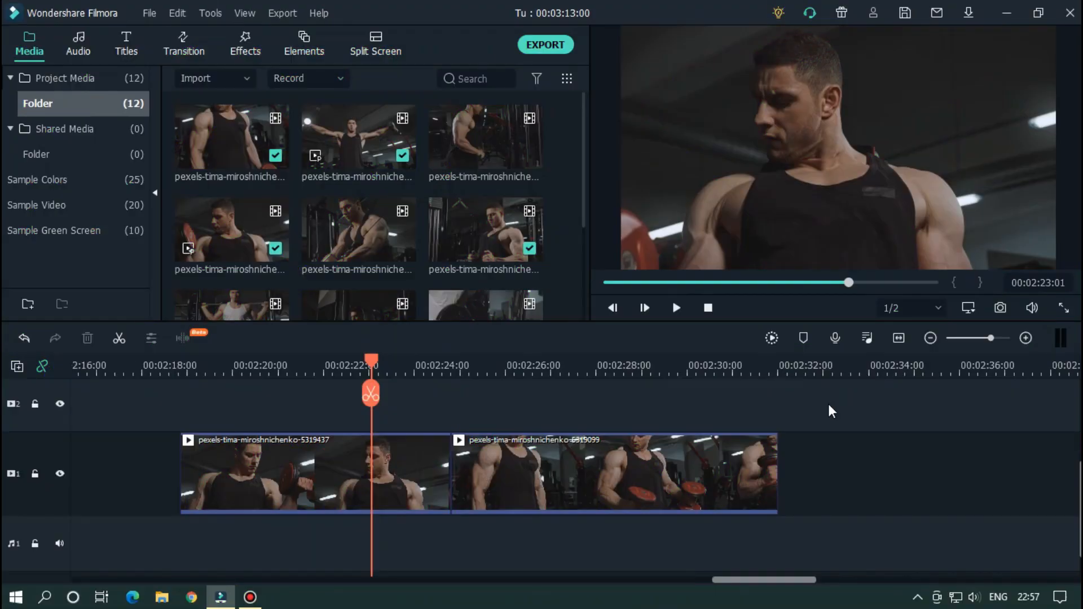
key("space")
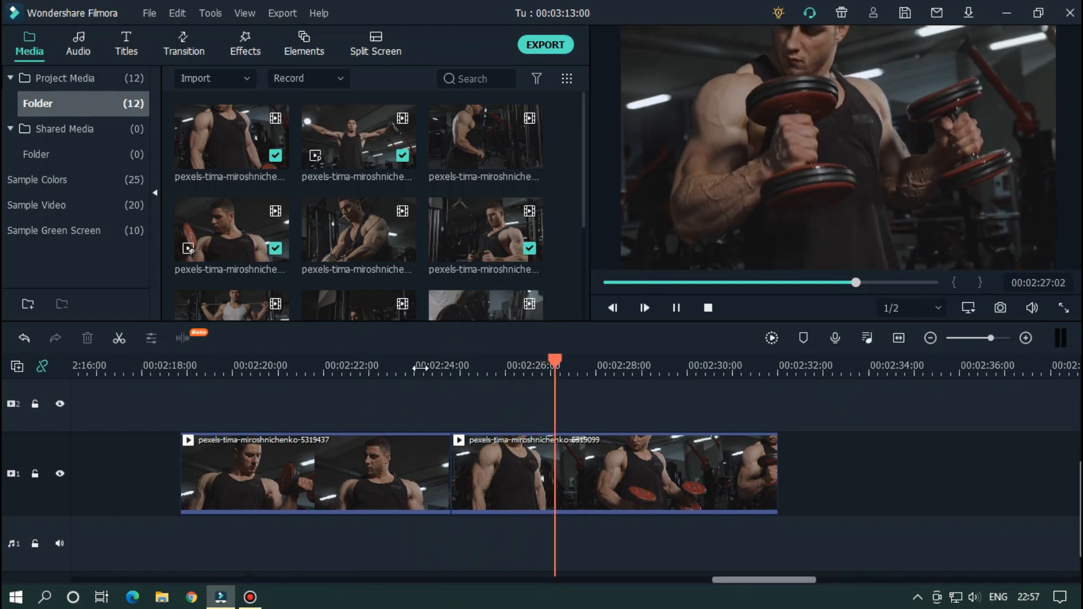
key("space")
Find the Flip Roll transitions in the Speed Blur category and place Flip Roll 3 between the two clips
left_click(181, 41)
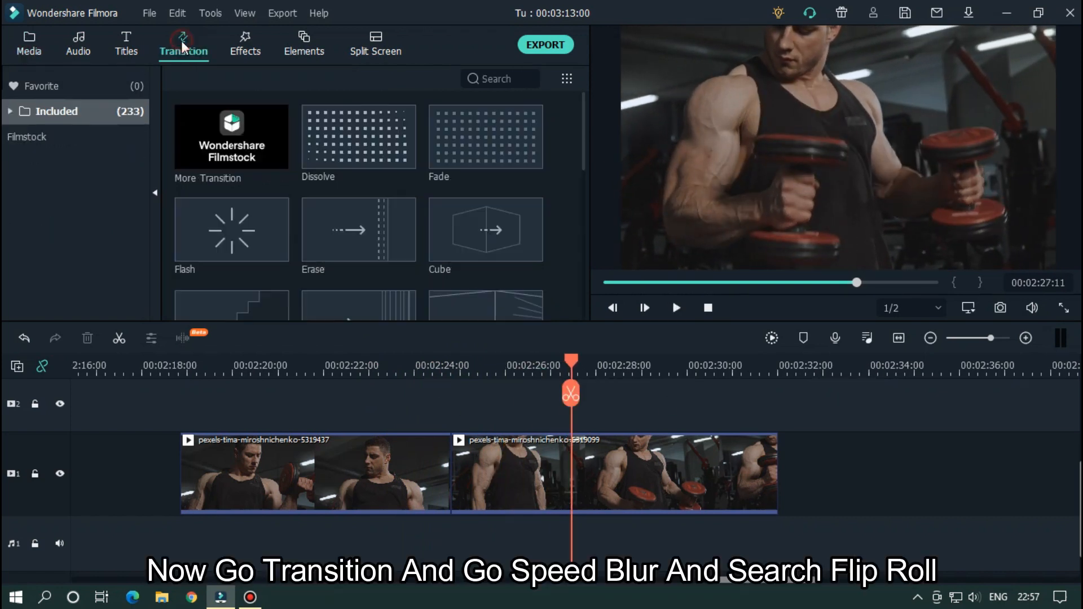
left_click(11, 111)
left_click(71, 213)
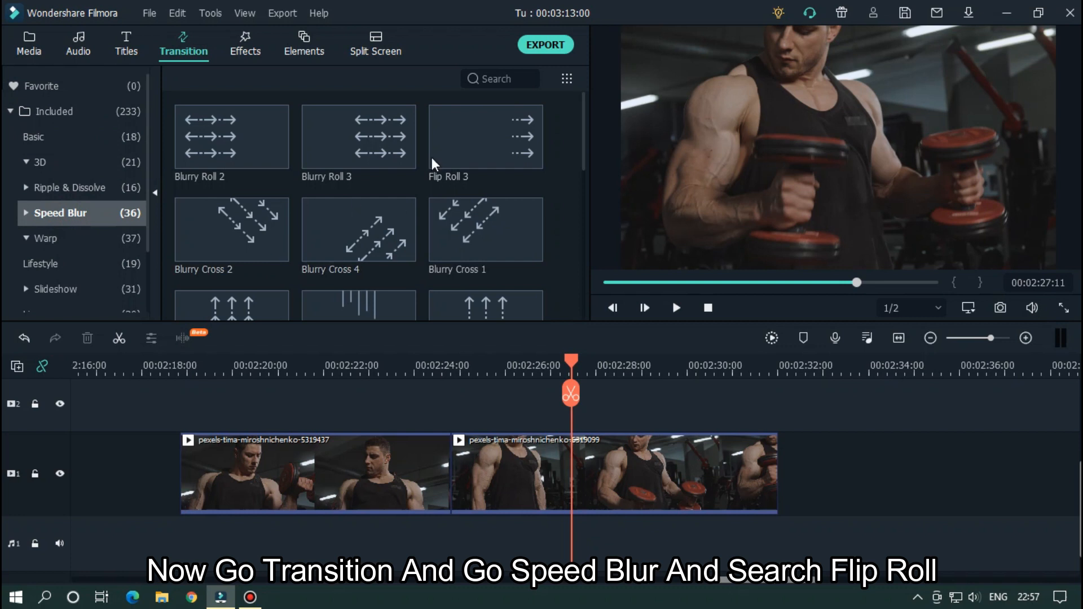
type("fl")
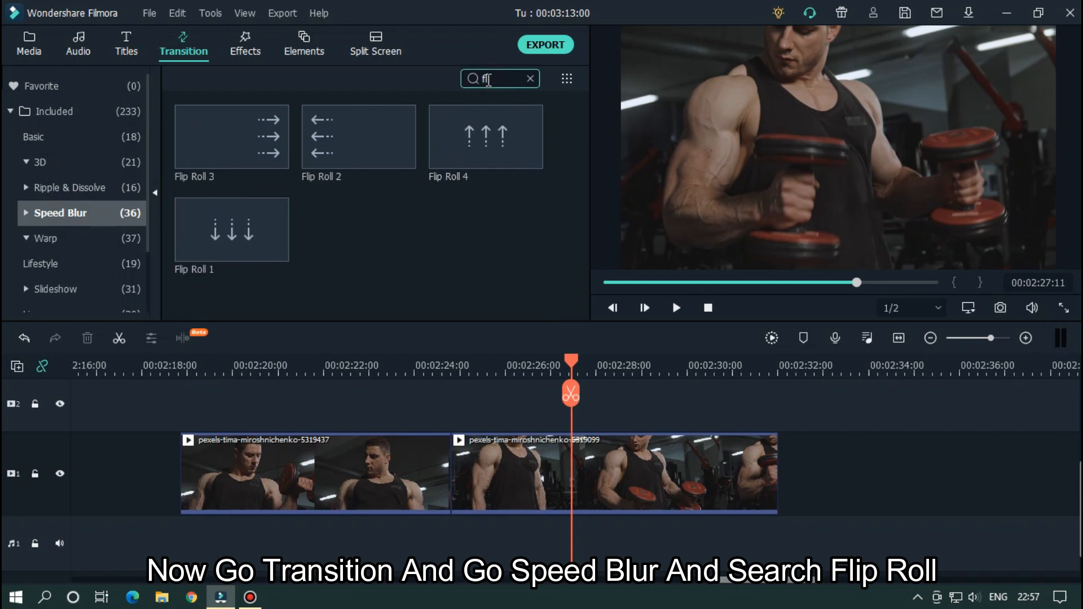
left_click(486, 388)
left_click_drag(252, 144, 474, 482)
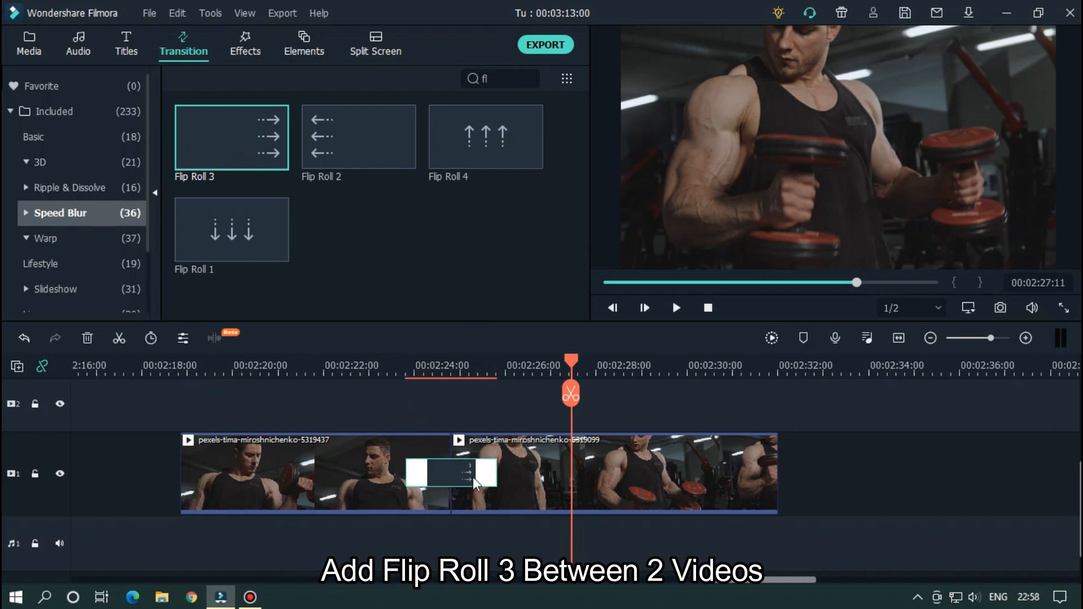
Set the Flip Roll 3 transition's duration to 1 second
double_click(451, 469)
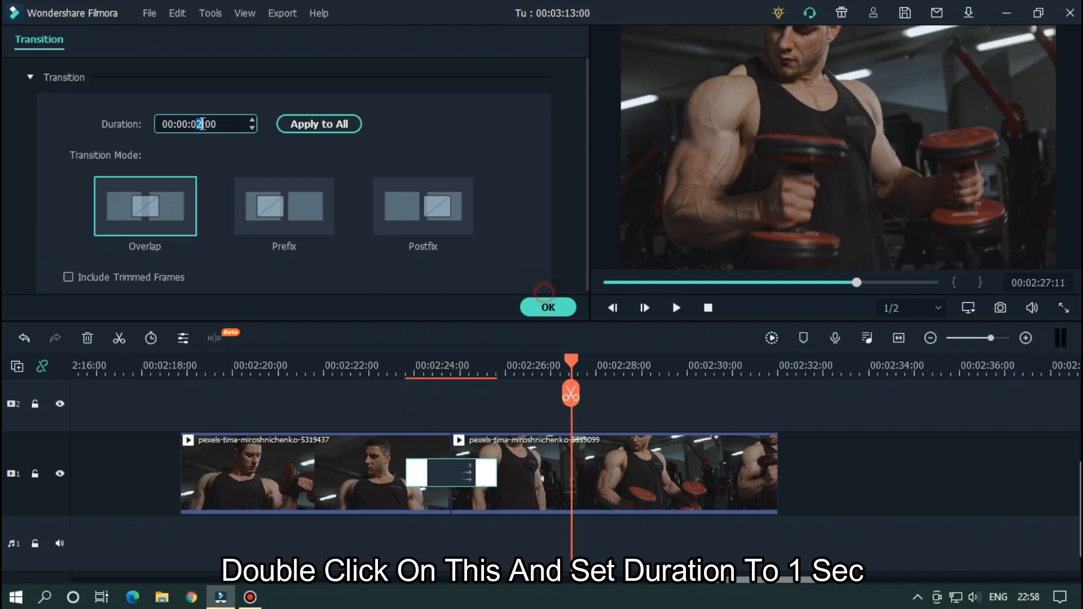
type("1")
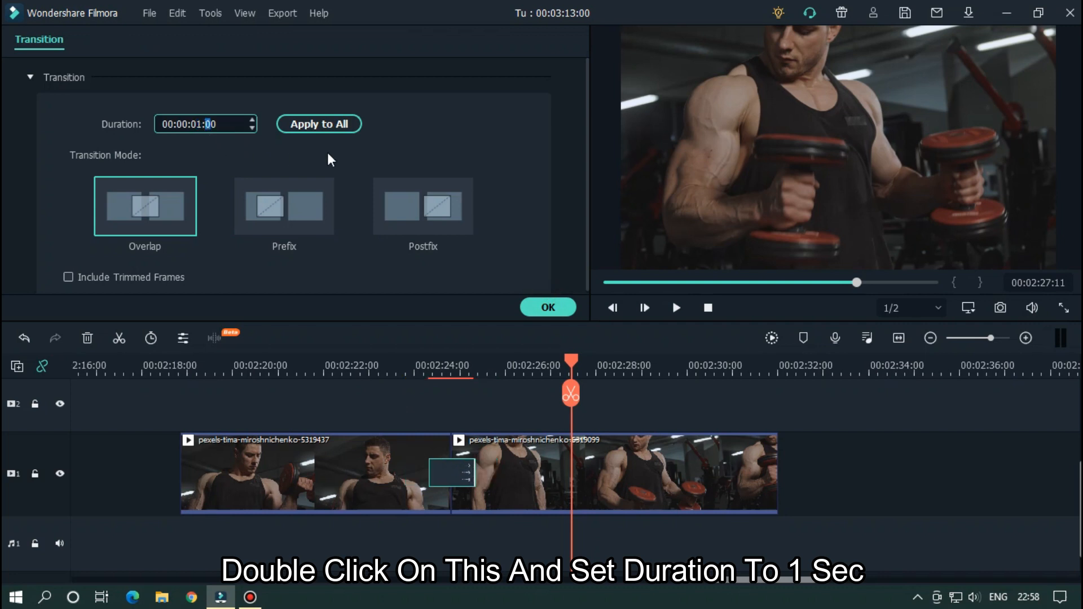
left_click(547, 306)
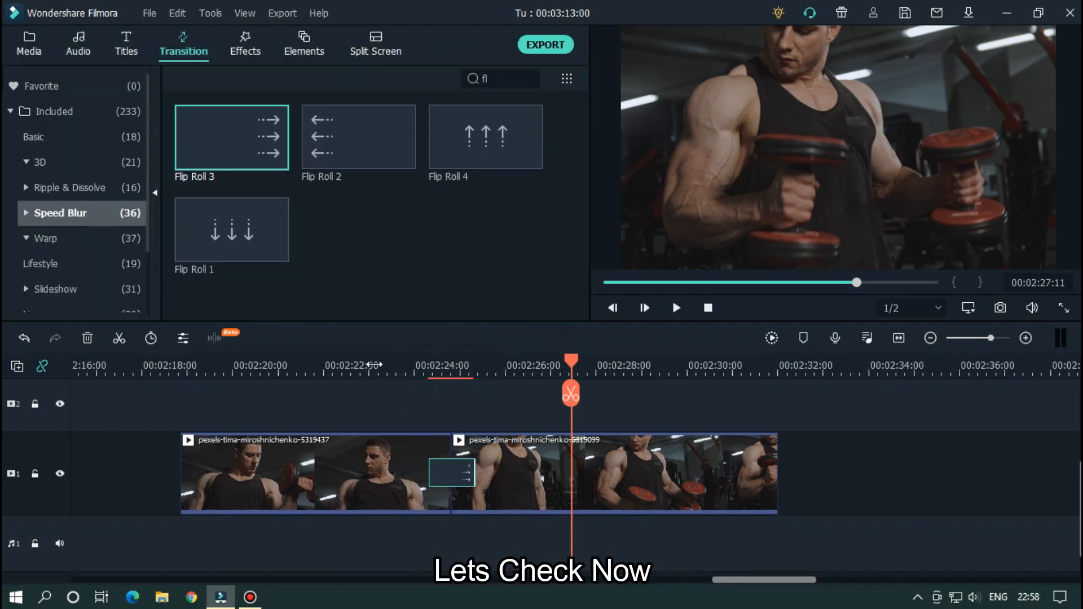
Preview the Flip Roll 3 transition and export this version of the video
left_click(364, 366)
key("space")
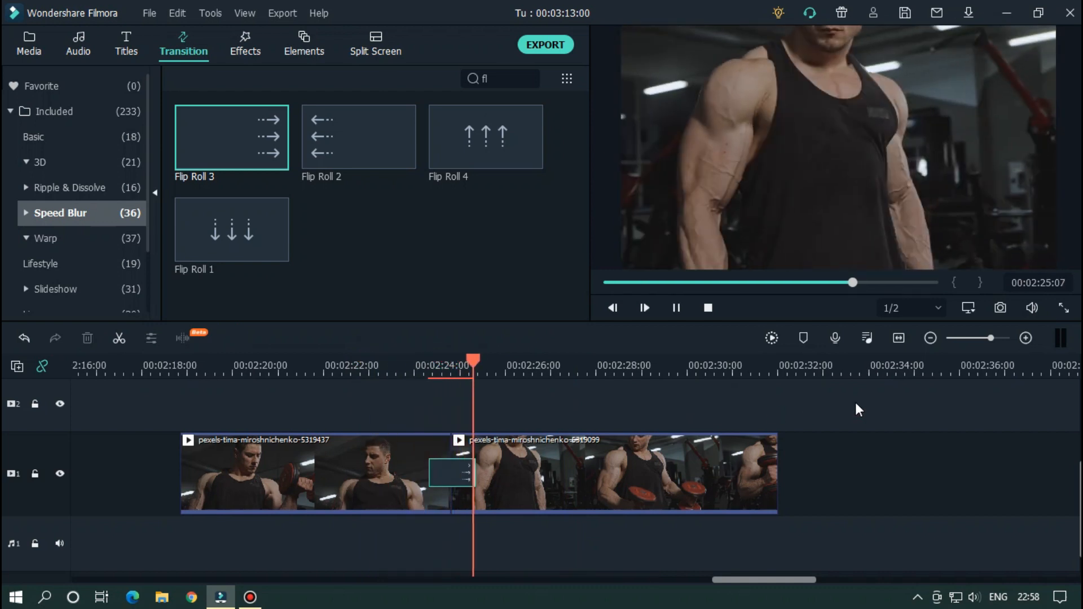
key("space")
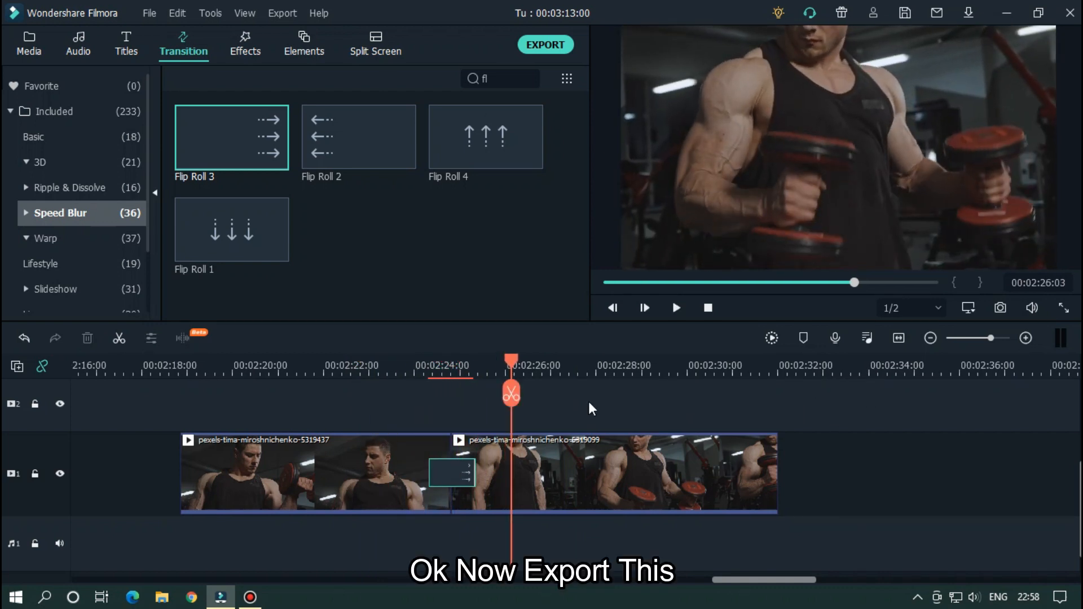
left_click(545, 45)
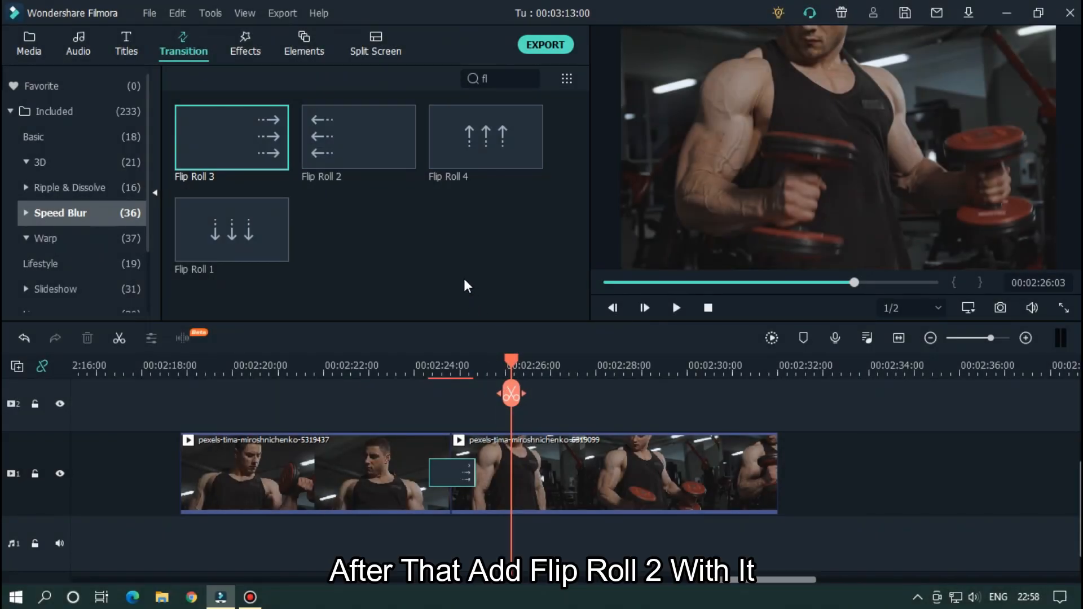
Replace the transition between the clips with Flip Roll 2, preview it and export this version
left_click_drag(344, 134, 451, 469)
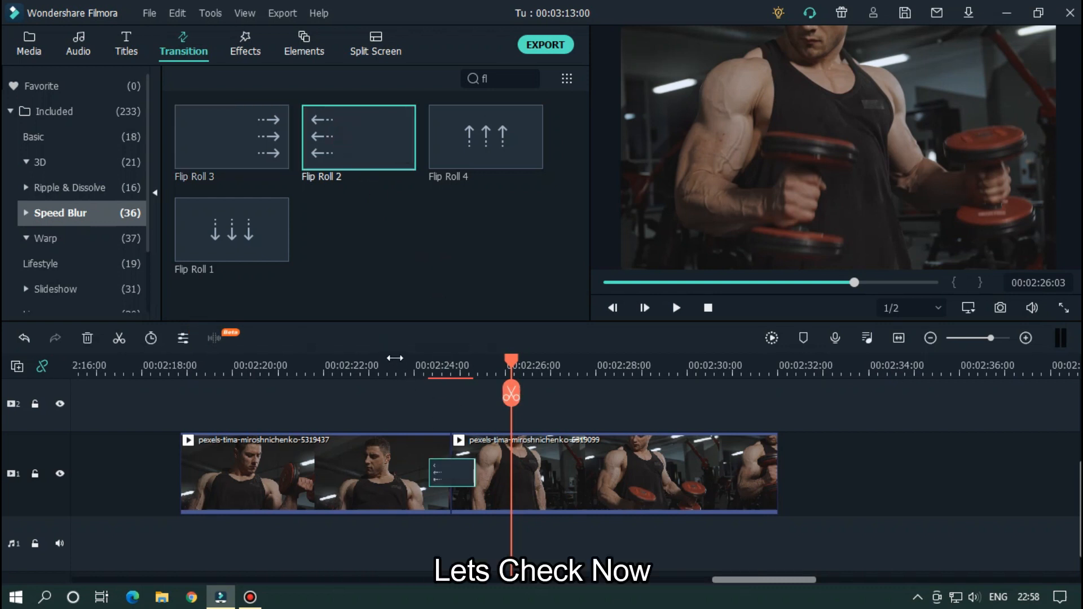
left_click(353, 364)
key("space")
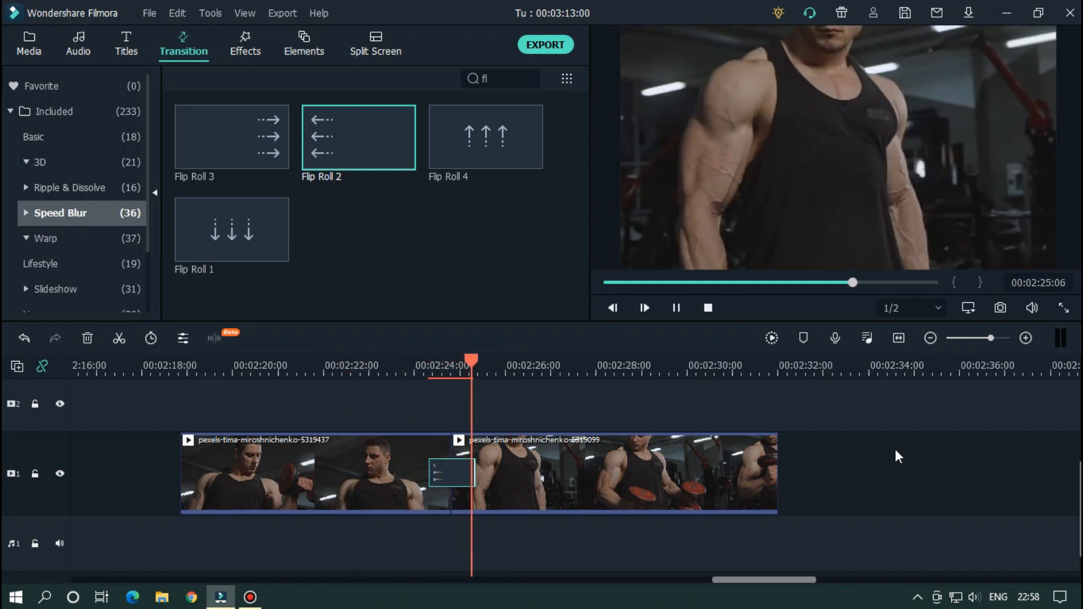
key("space")
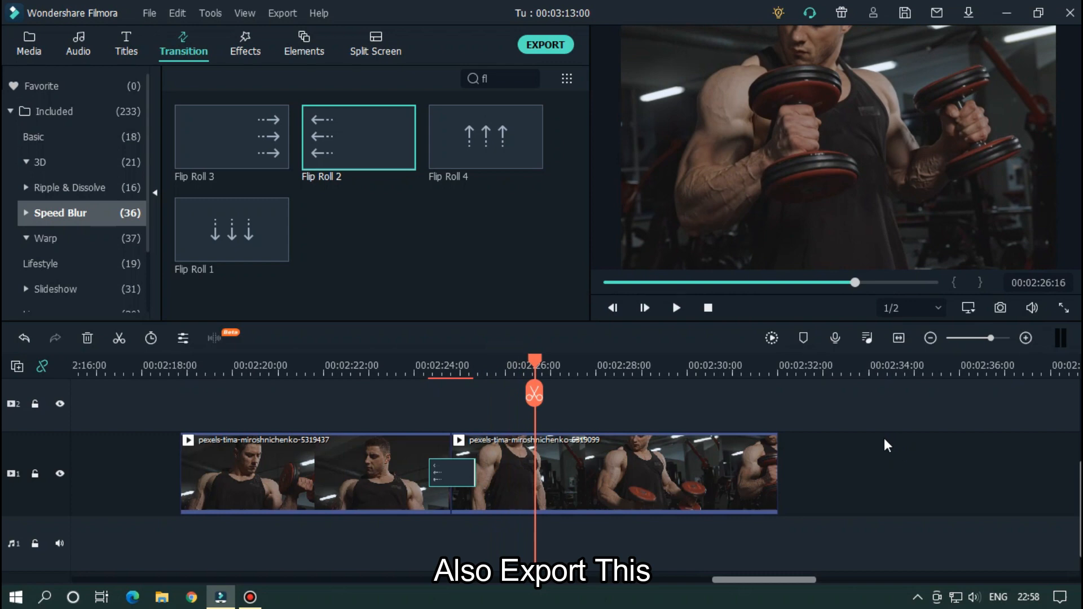
left_click(544, 45)
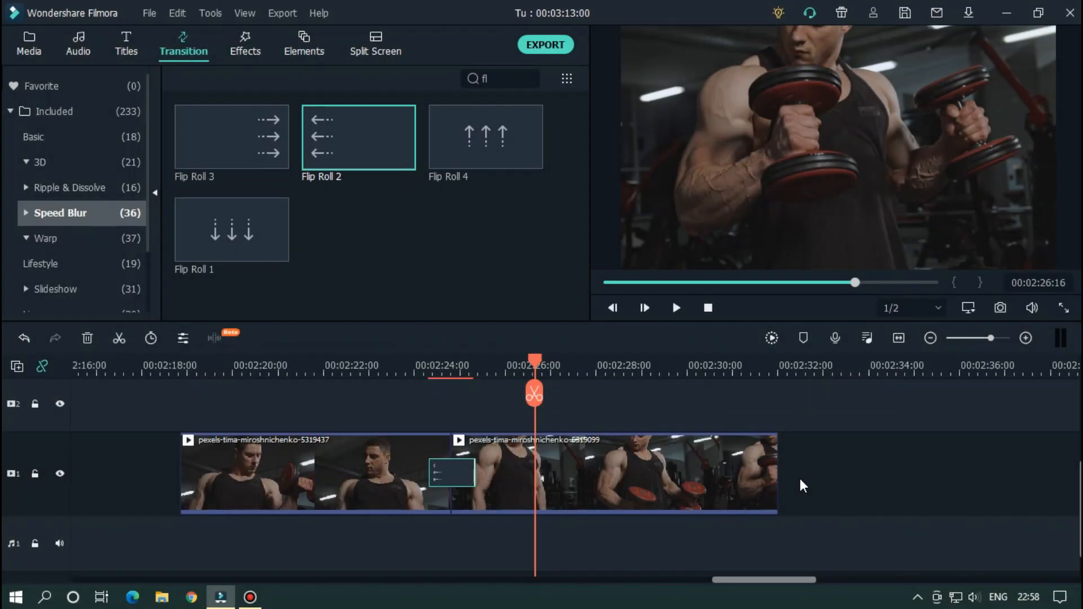
Delete the two clips from the timeline and import the exported videos 1 and 2 into the project media
left_click_drag(801, 482, 310, 447)
key("Delete")
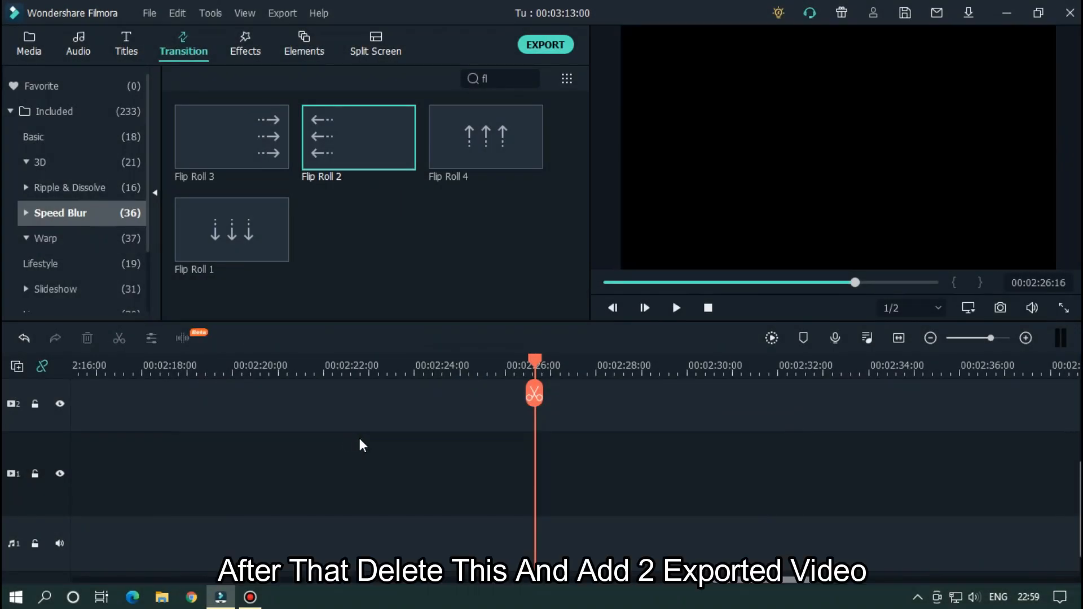
left_click(35, 49)
double_click(560, 214)
left_click(181, 175)
left_click(283, 158, "ctrl")
left_click(409, 351)
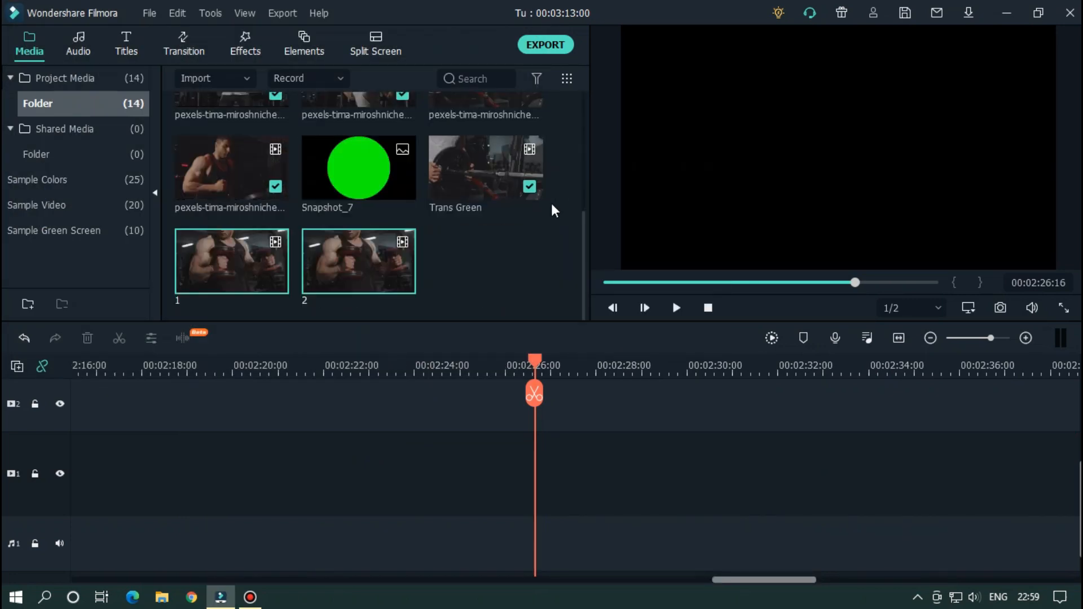
Place video 1 on video track 1 and video 2 directly above it on track 2, with their starts aligned
left_click(480, 241)
left_click_drag(291, 326, 406, 475)
left_click_drag(330, 259, 408, 408)
left_click_drag(601, 366, 649, 366)
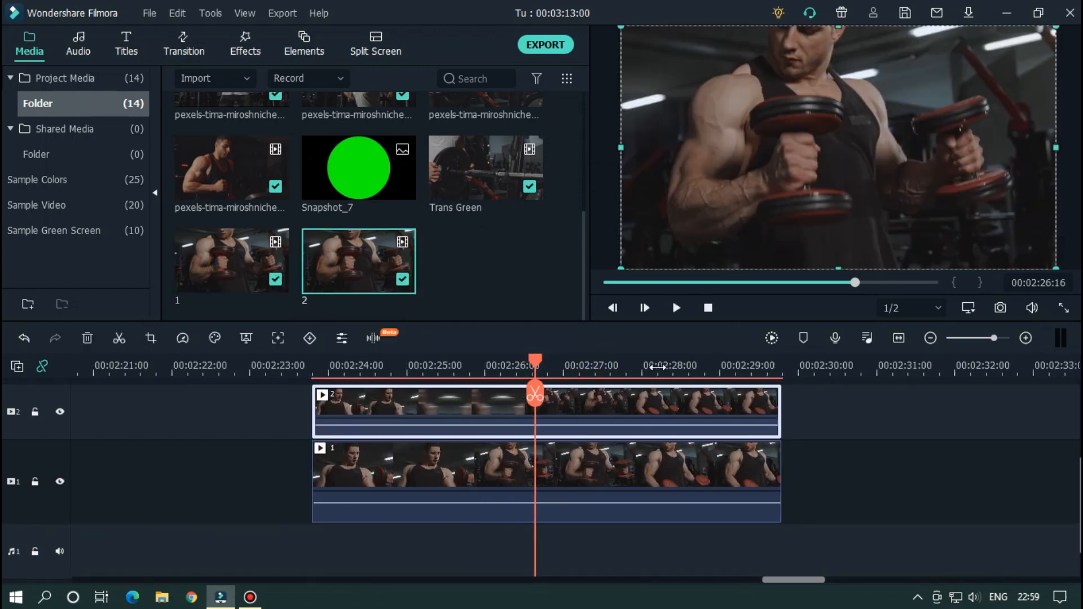
Crop video 1 with a Custom ratio to 1920 x 540, keeping the lower half of the frame
left_click(387, 473)
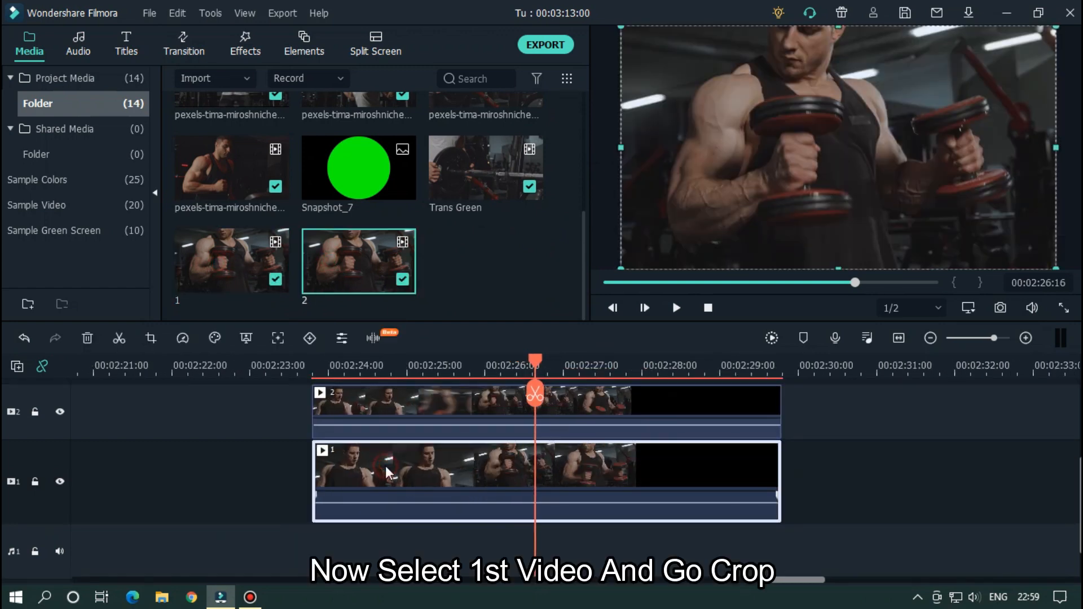
left_click(150, 338)
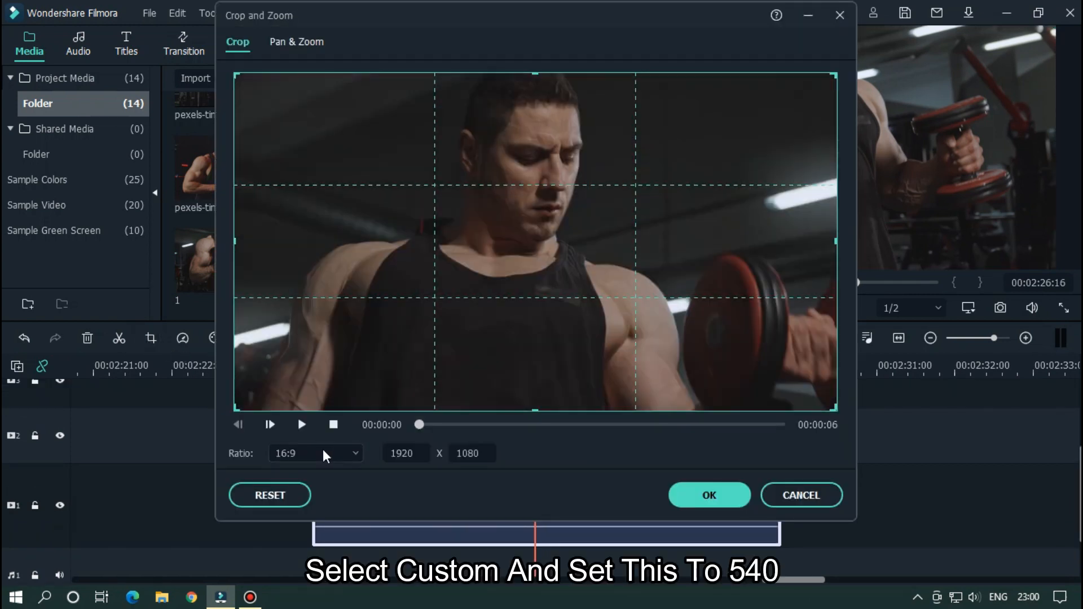
left_click(322, 452)
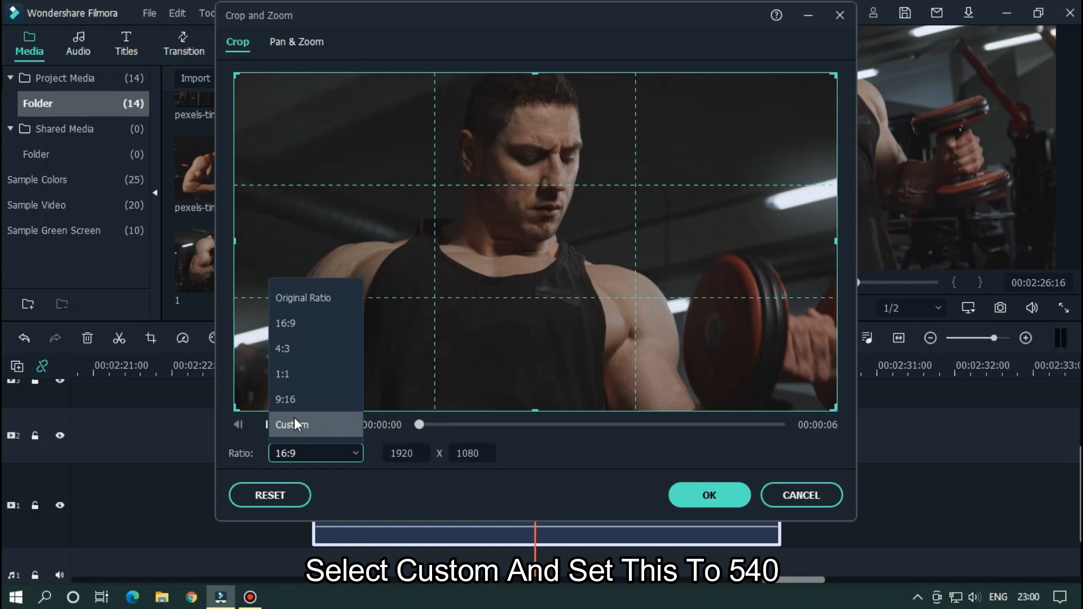
left_click(292, 423)
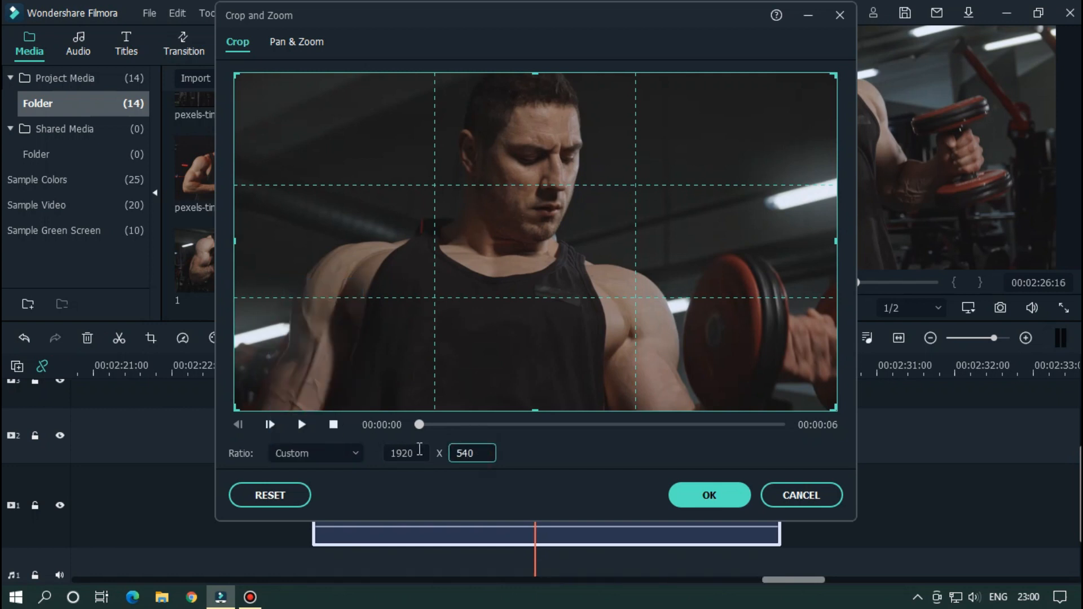
left_click(570, 439)
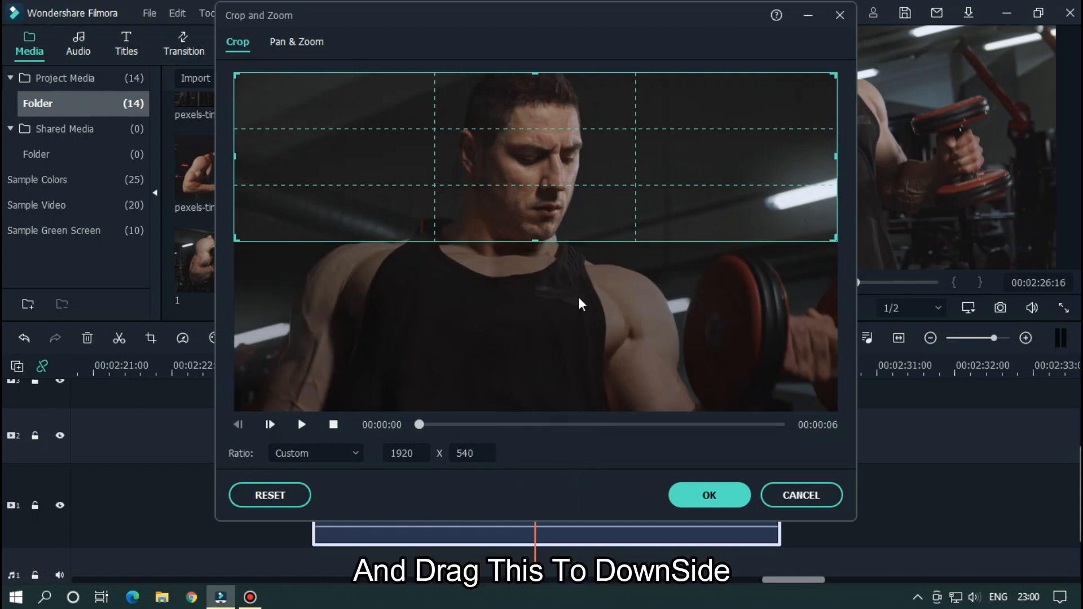
left_click_drag(538, 190, 536, 346)
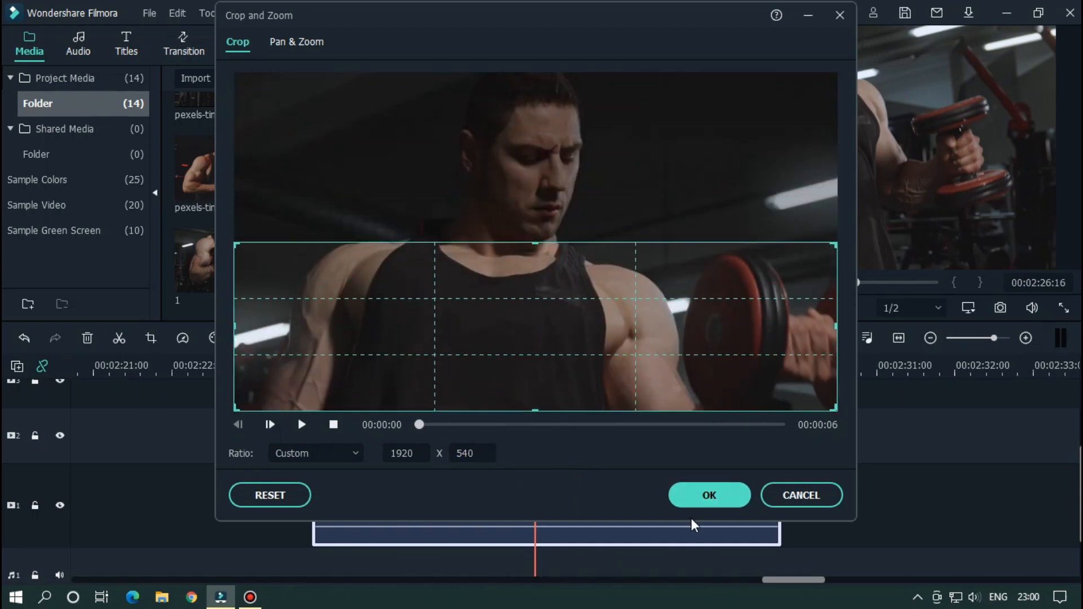
left_click(705, 497)
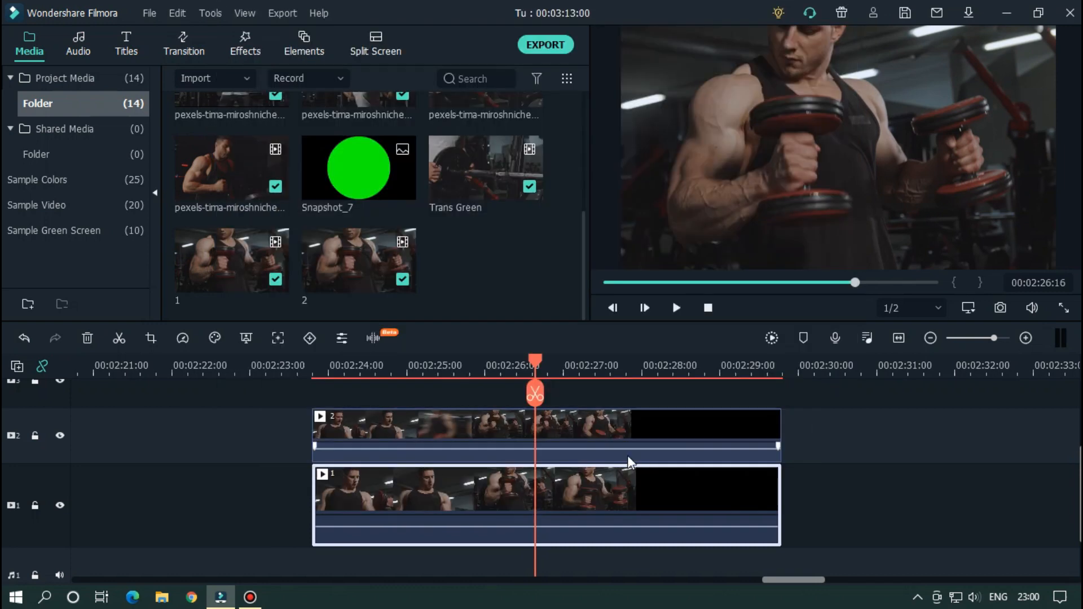
Crop video 2 with a Custom ratio to 1920 x 540, keeping the upper half of the frame
left_click(573, 432)
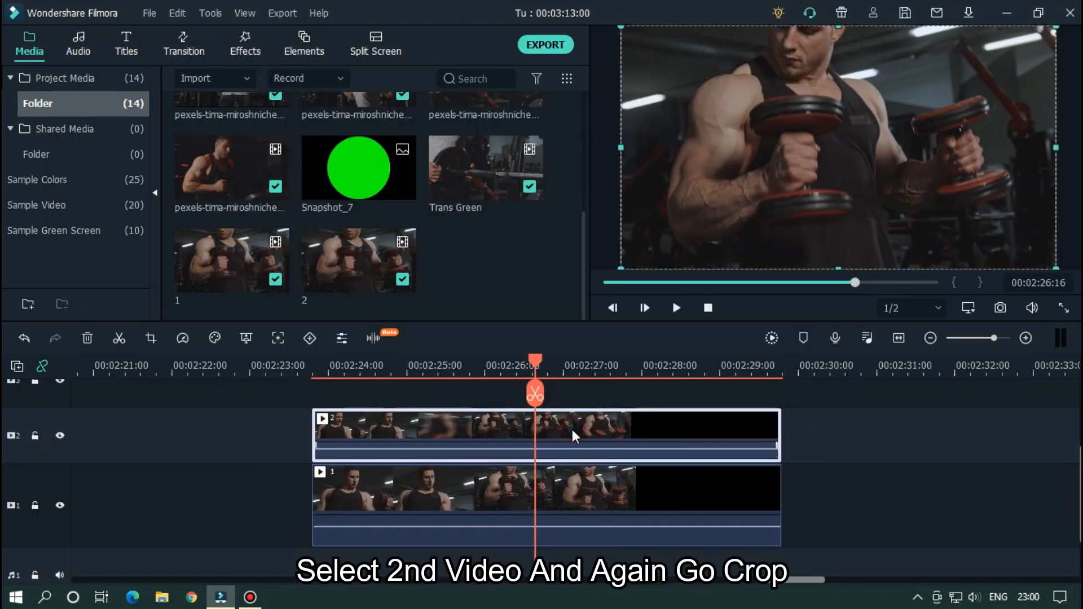
left_click(157, 338)
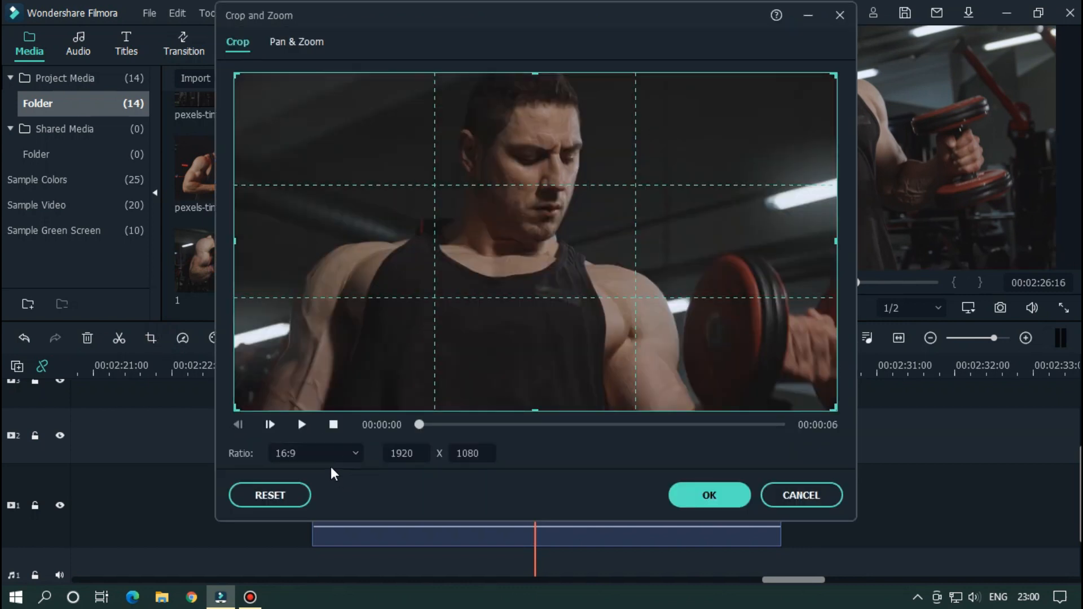
left_click(319, 454)
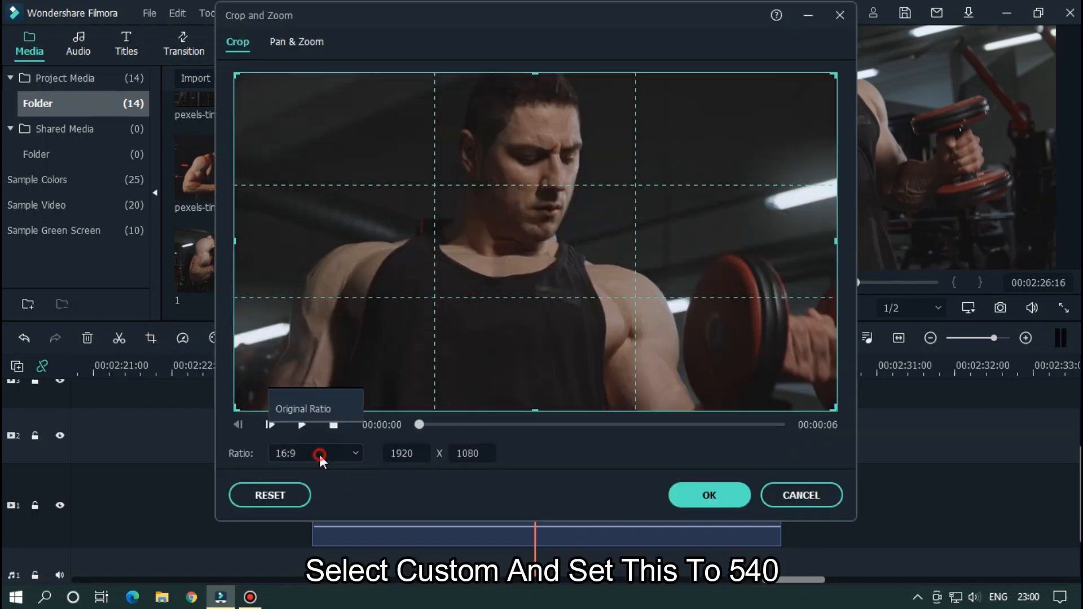
left_click(319, 424)
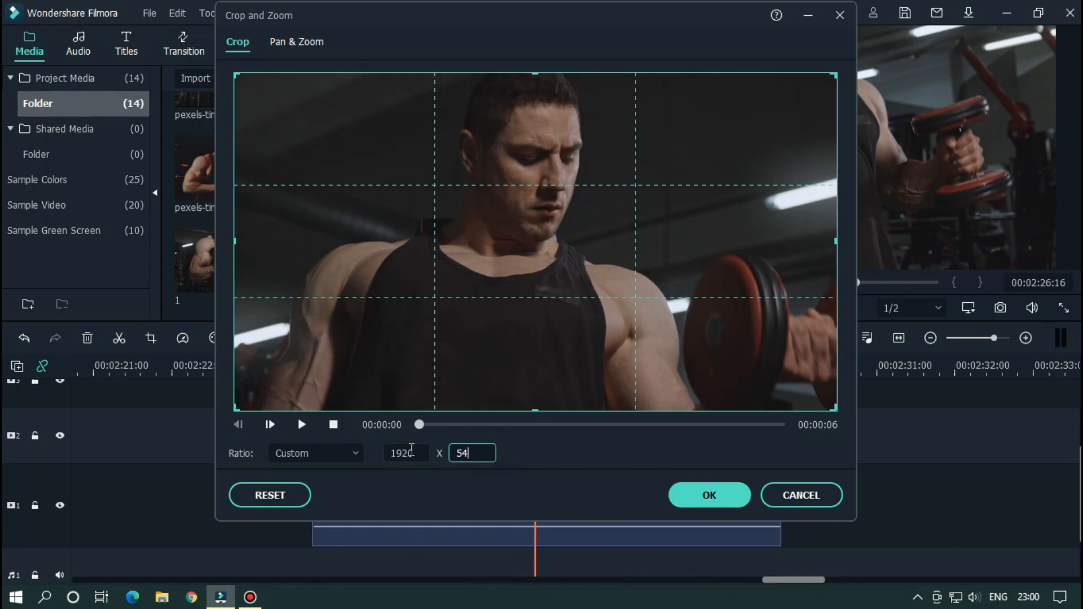
key("Return")
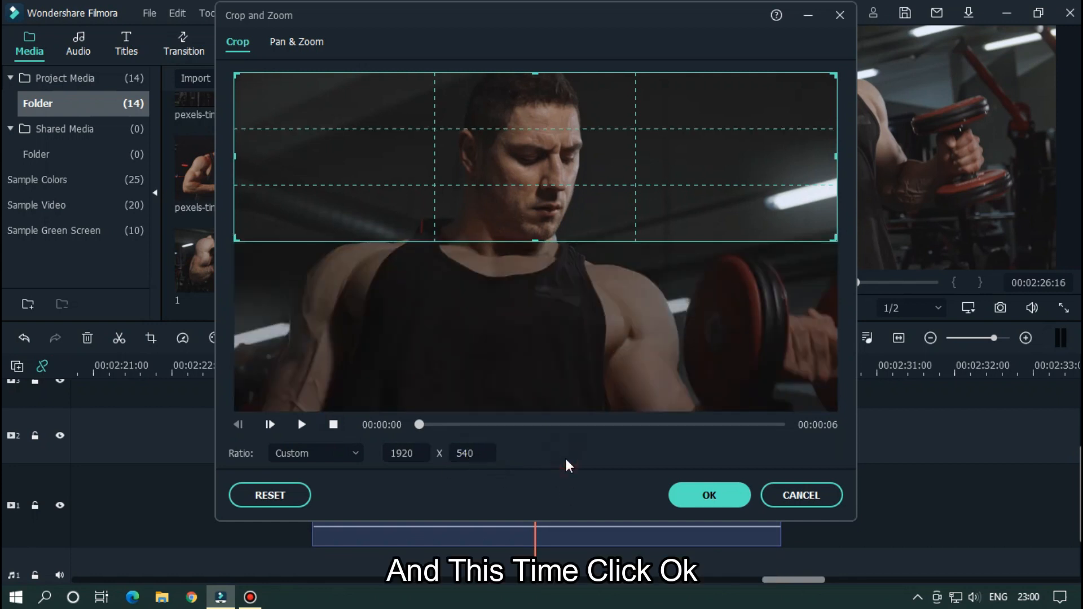
left_click(709, 495)
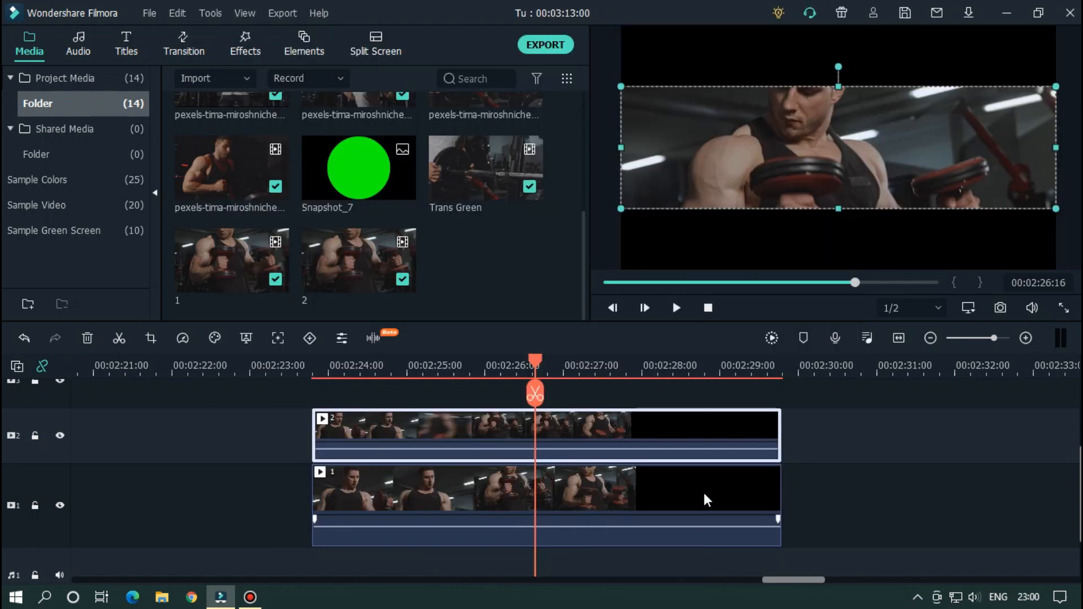
Position cropped video 2 in the upper half of the preview frame and video 1 in the lower half
left_click_drag(823, 161, 823, 110)
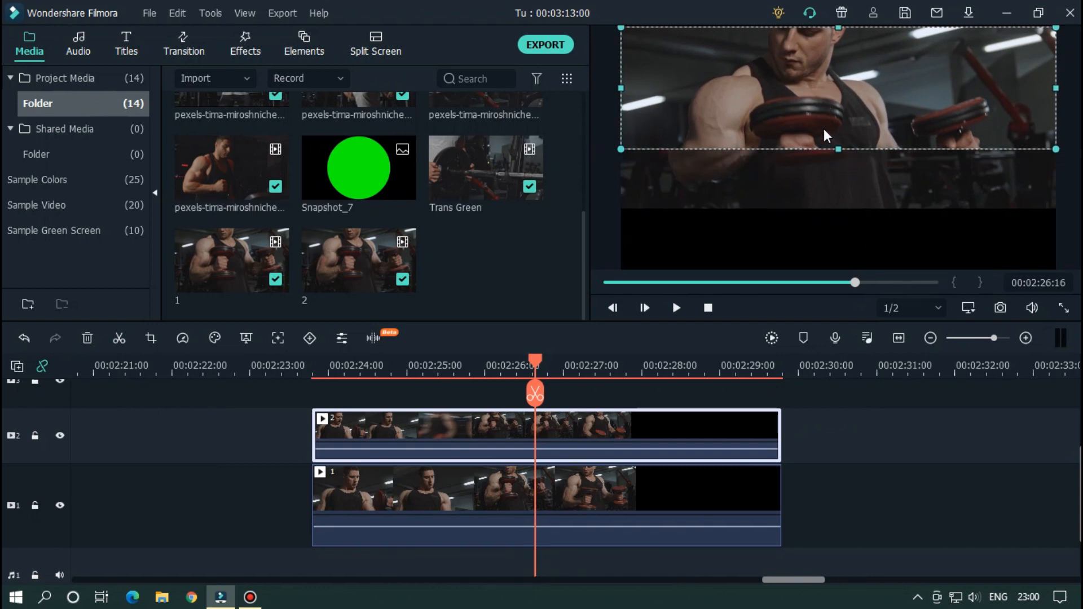
left_click(823, 194)
left_click_drag(821, 188, 825, 235)
left_click(844, 421)
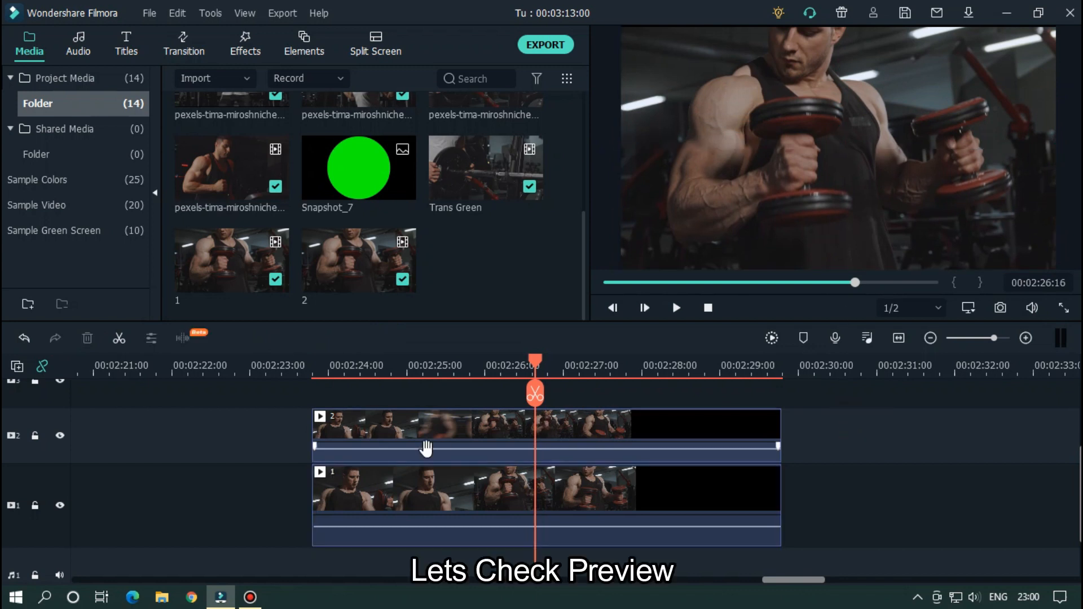
Play back the split-screen flip from just before the stacked clips and replay it to check the transition
left_click(274, 365)
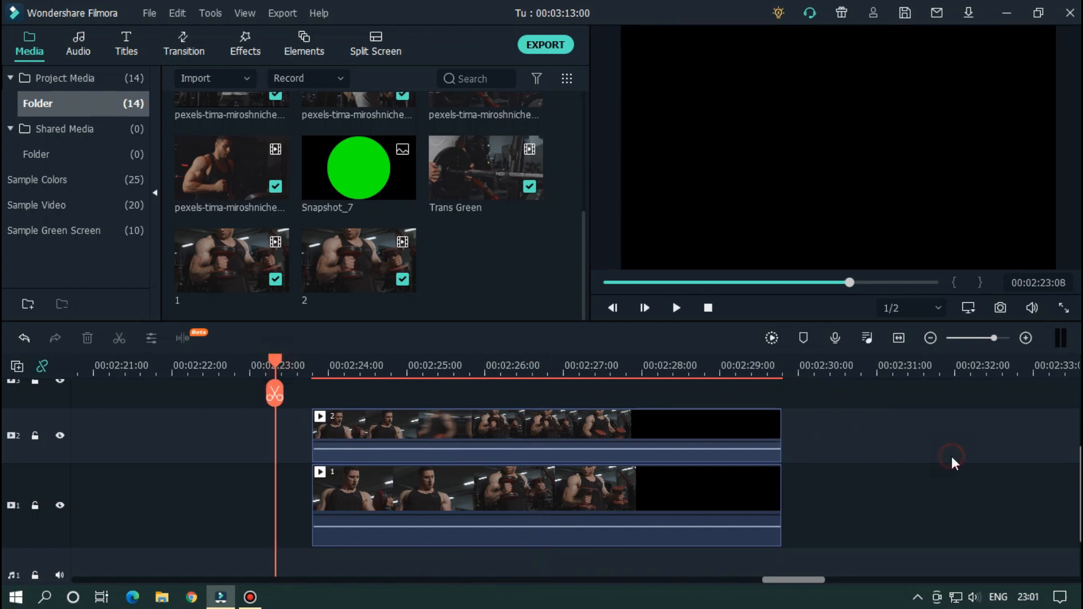
key("space")
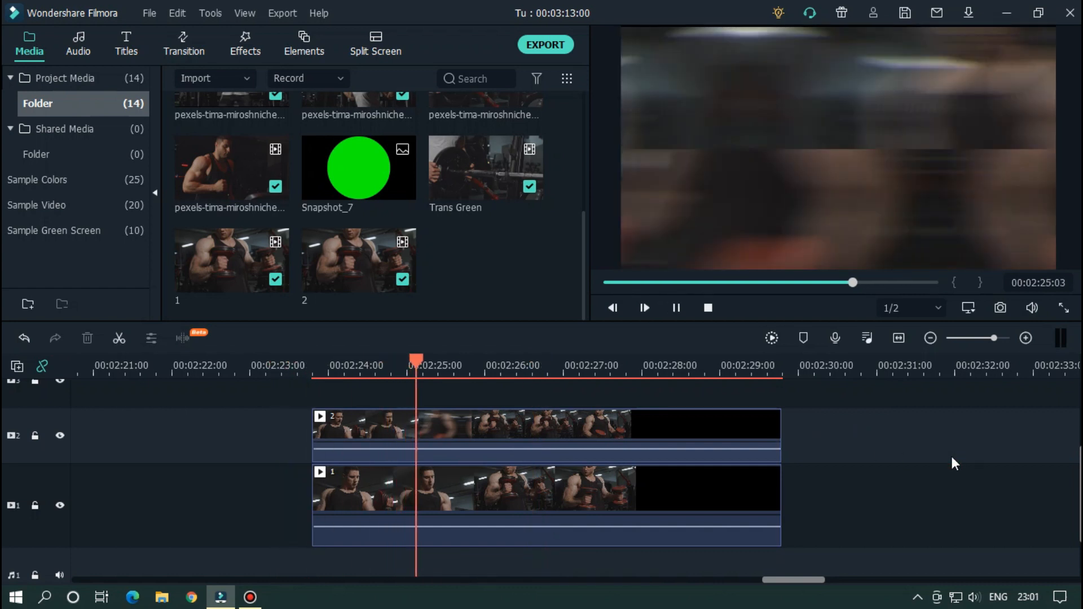
key("space")
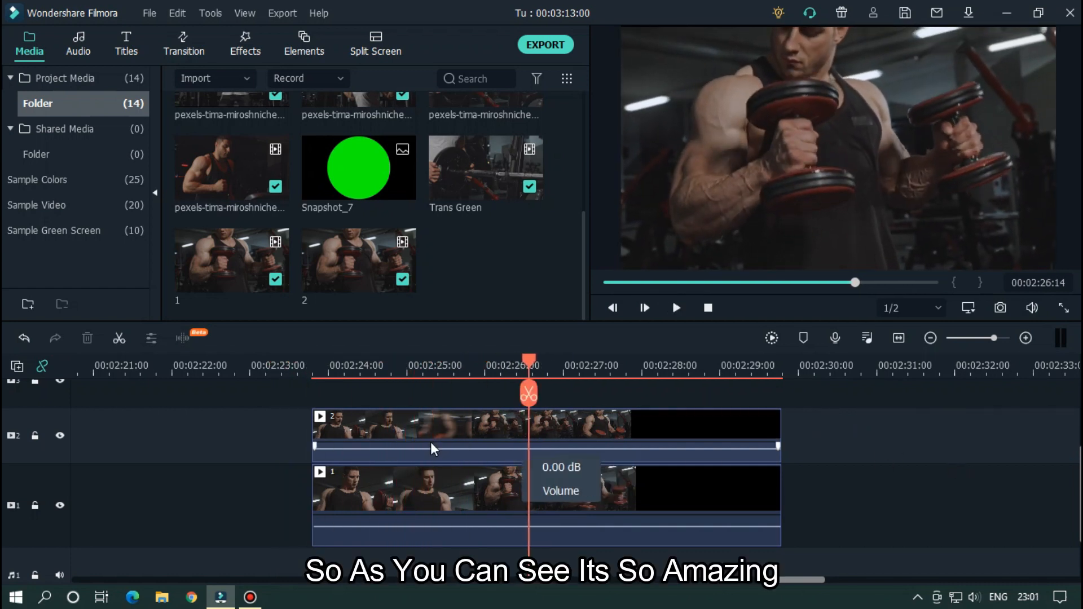
left_click(335, 366)
key("space")
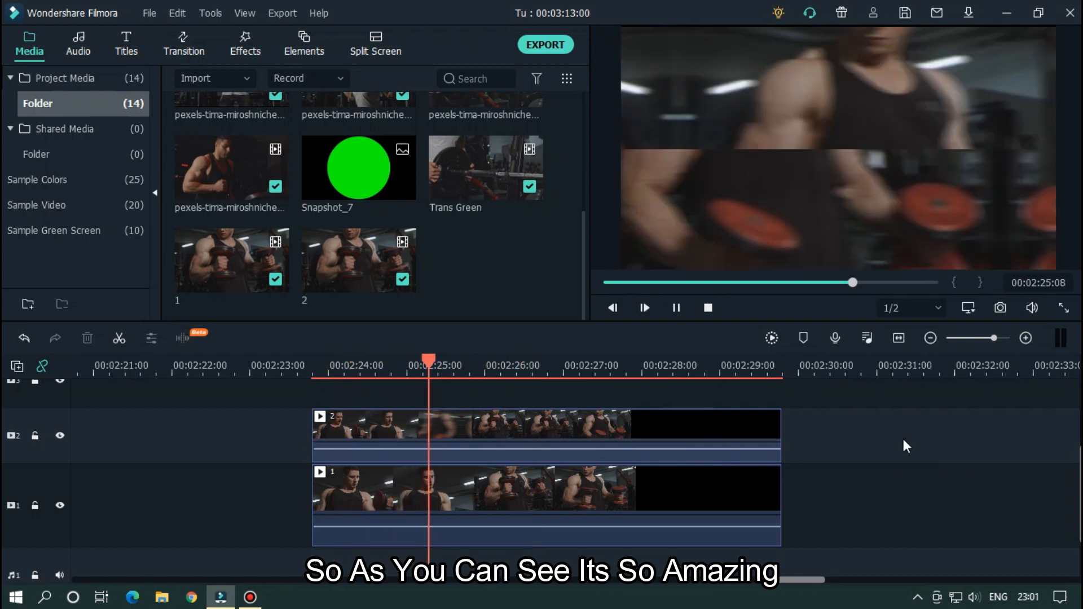
left_click(345, 366)
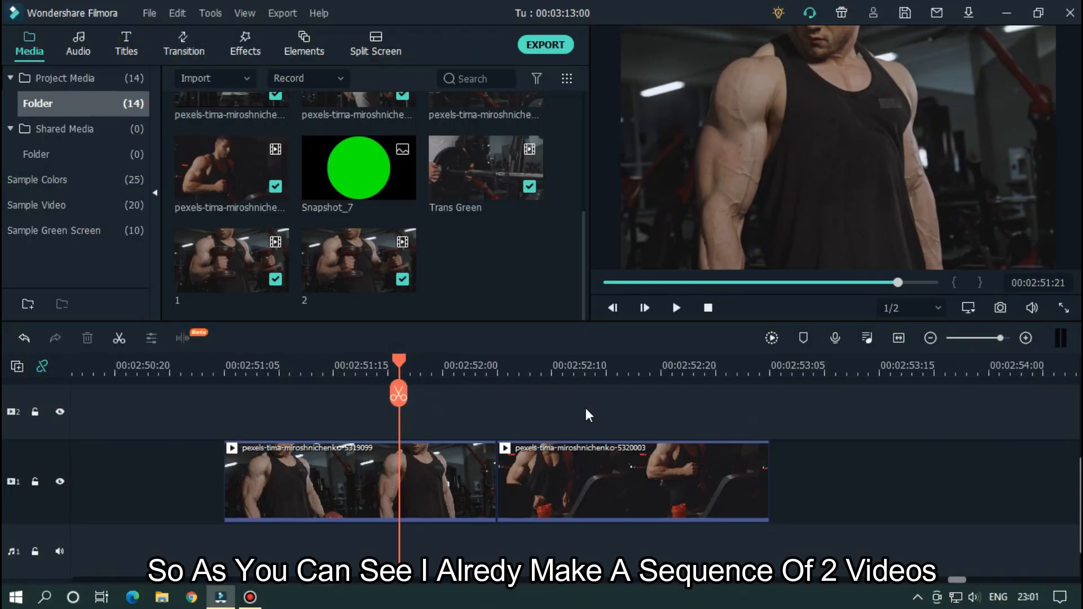
Play the sequence of clips 5319099 and 5320003 to review the plain cut between them
key("space")
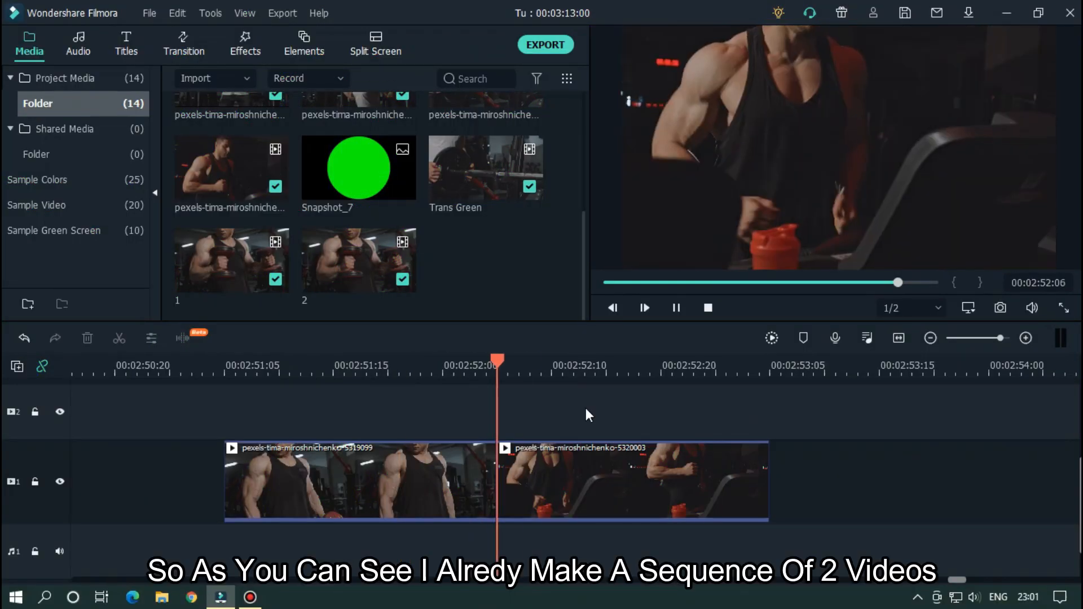
left_click(384, 367)
key("space")
key("space")
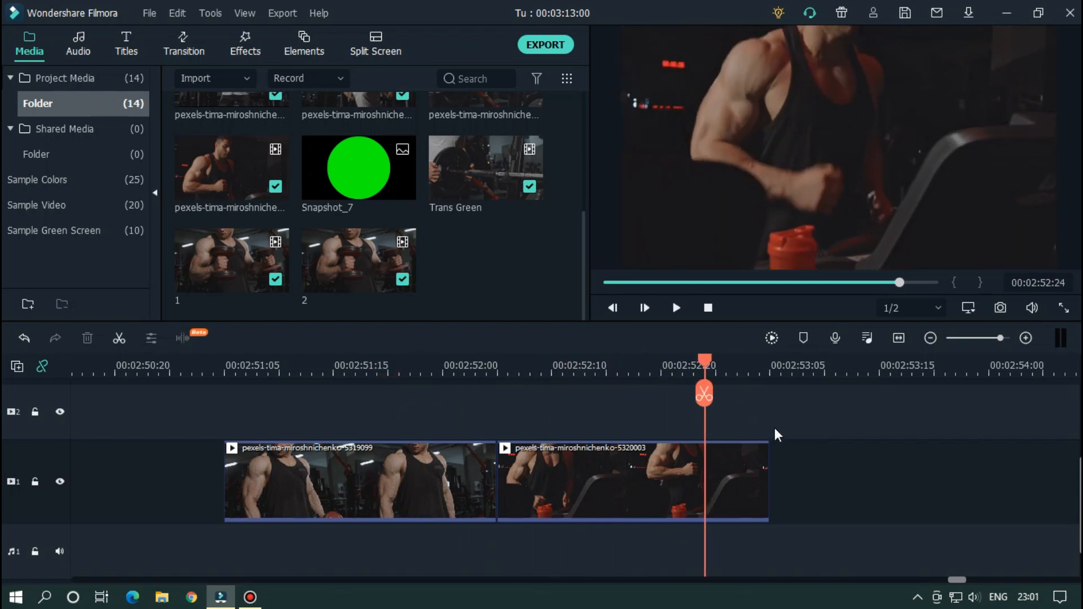
Place the White sample color on track 2 above the cut, starting five frames before it at 00:02:52:00
left_click(39, 180)
left_click_drag(508, 188, 428, 414)
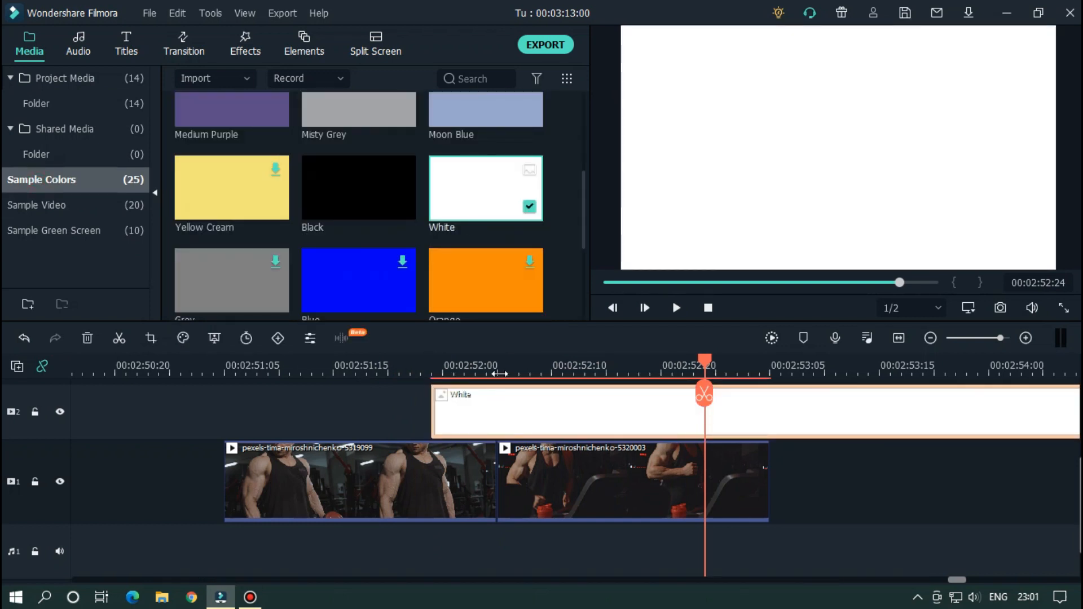
left_click(498, 366)
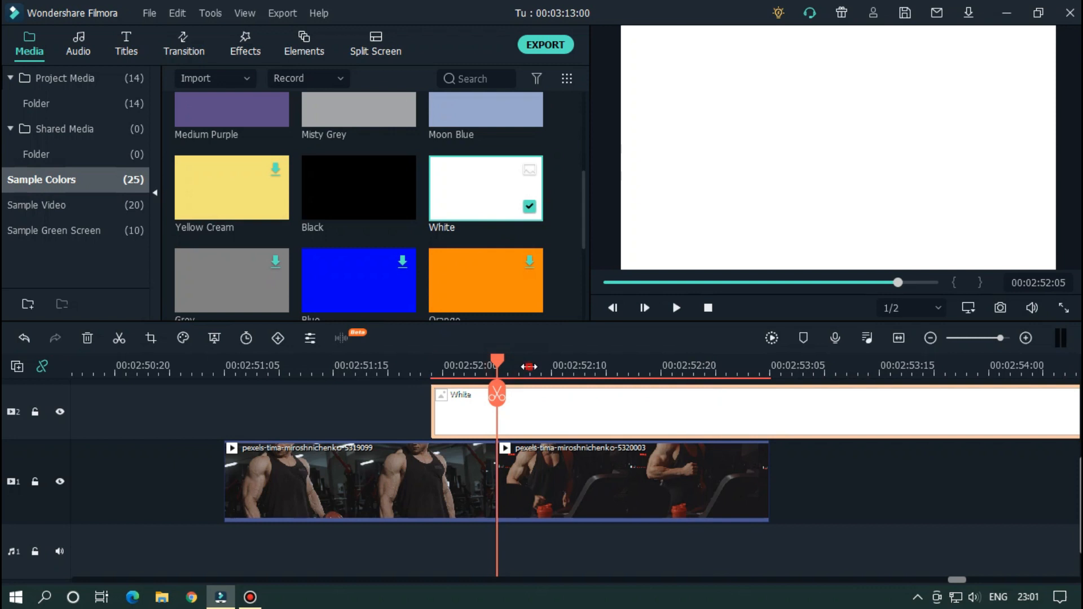
scroll(528, 367, "up", 2)
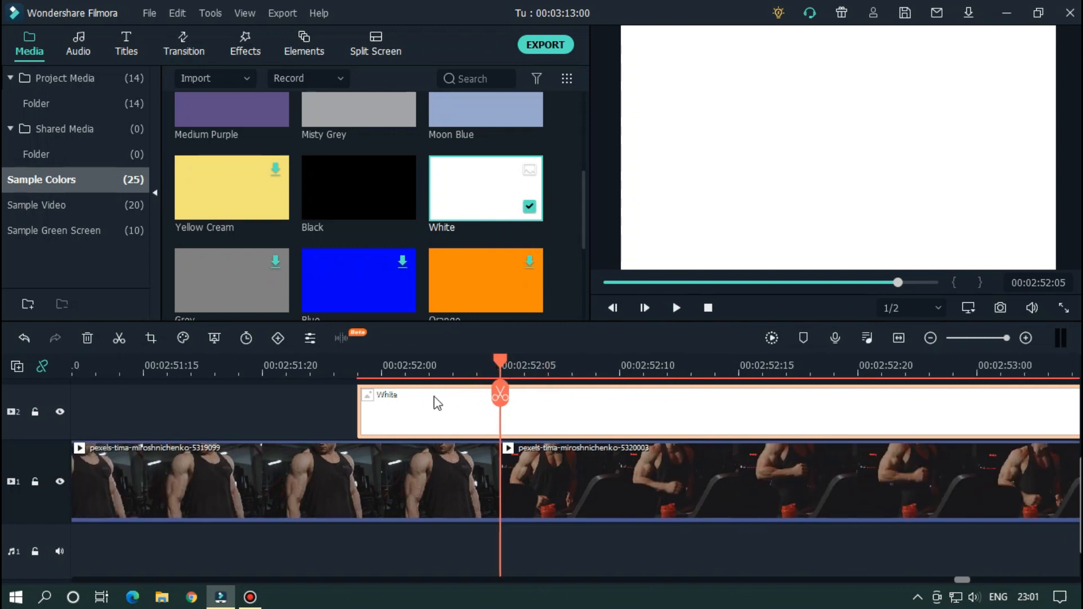
left_click(382, 372)
left_click_drag(416, 416, 440, 415)
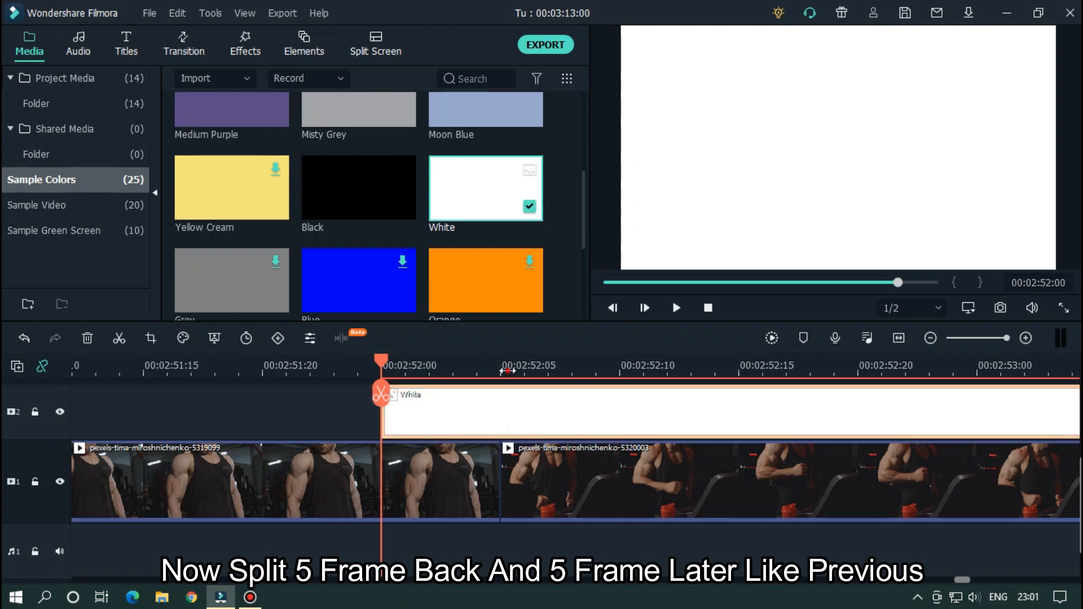
Split the White clip five frames after the cut, at 00:02:52:10, and delete the remainder
left_click(628, 370)
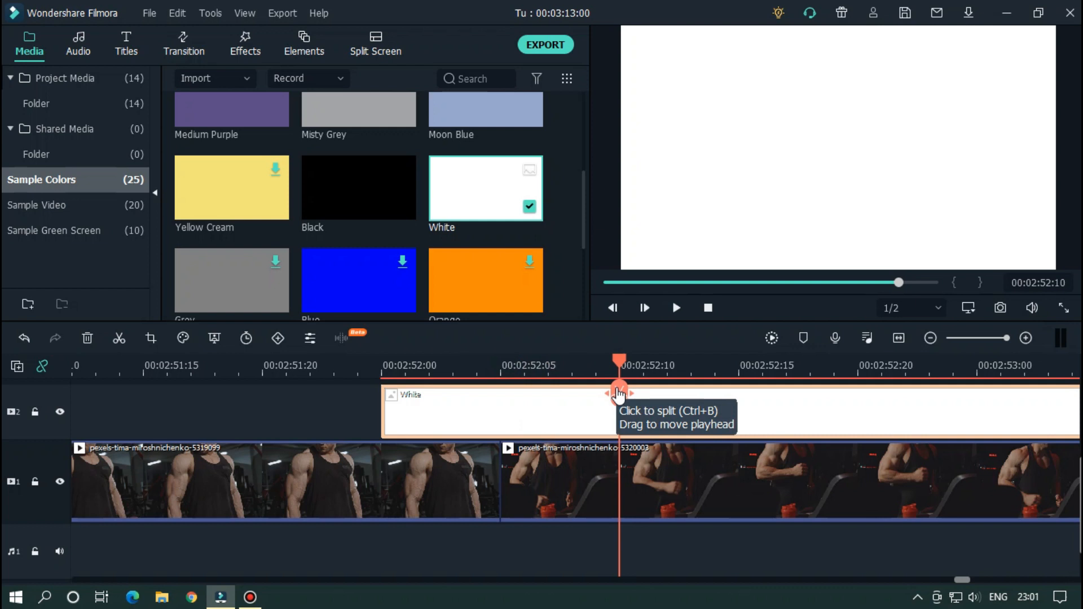
left_click(618, 394)
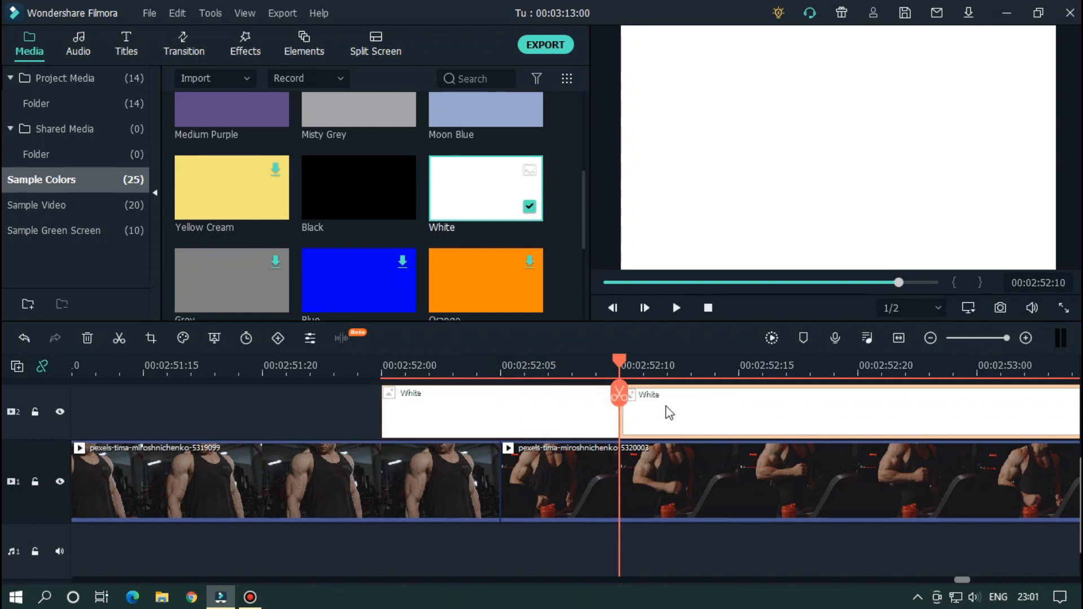
key("Delete")
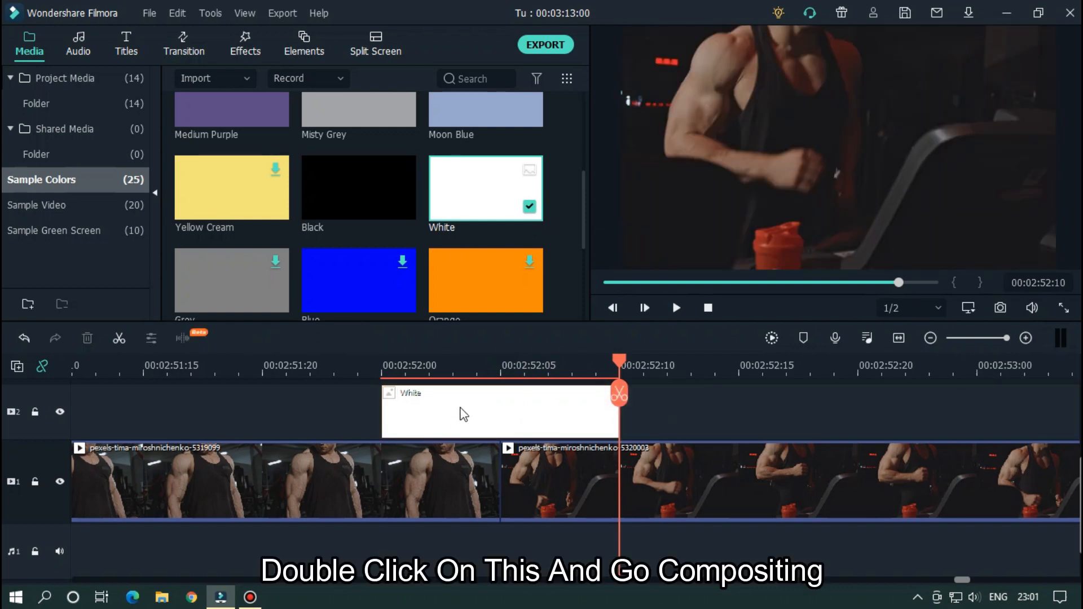
Set the White clip's compositing blending mode to Exclusion
double_click(462, 413)
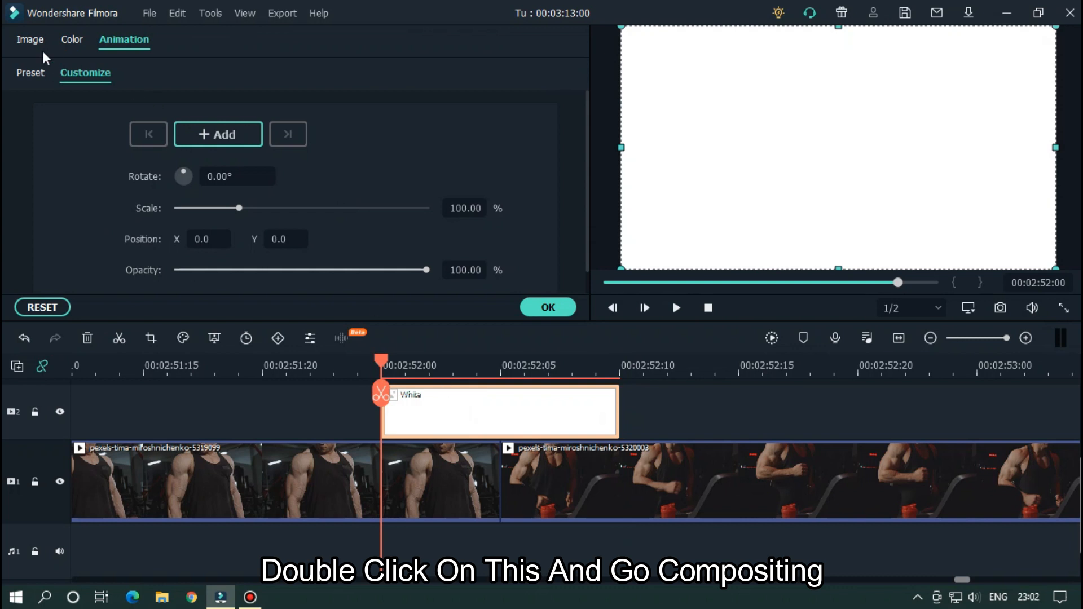
left_click(28, 45)
left_click(26, 106)
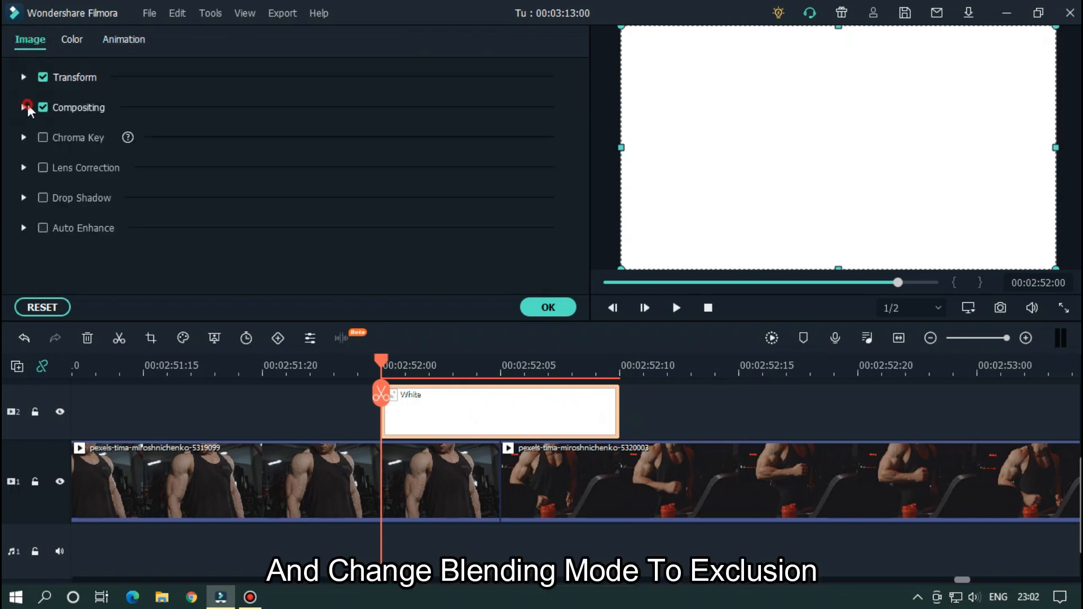
left_click(246, 152)
scroll(239, 215, "down", 5)
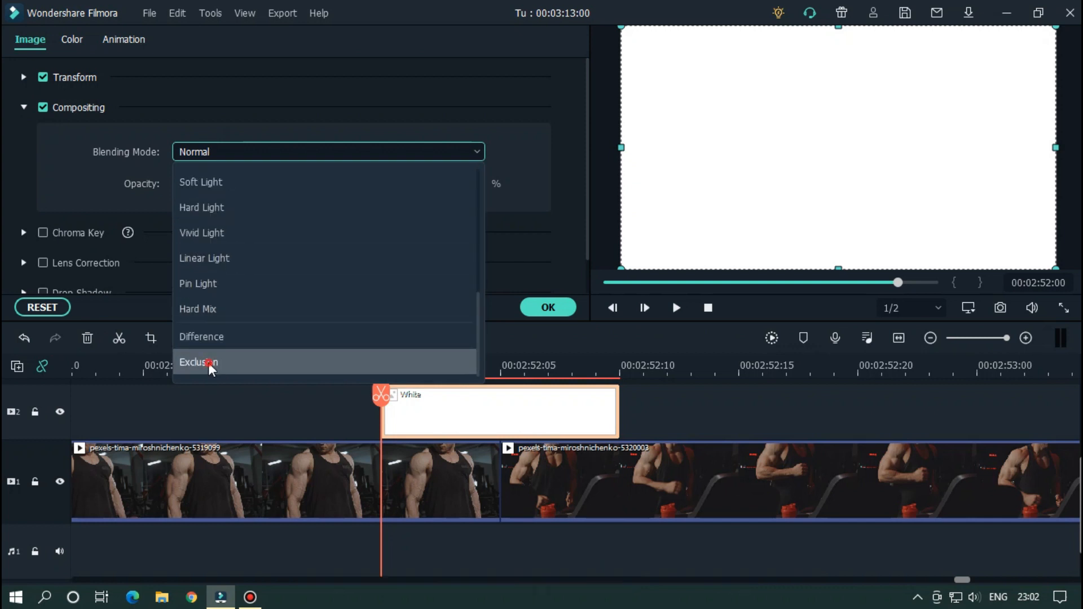
left_click(220, 362)
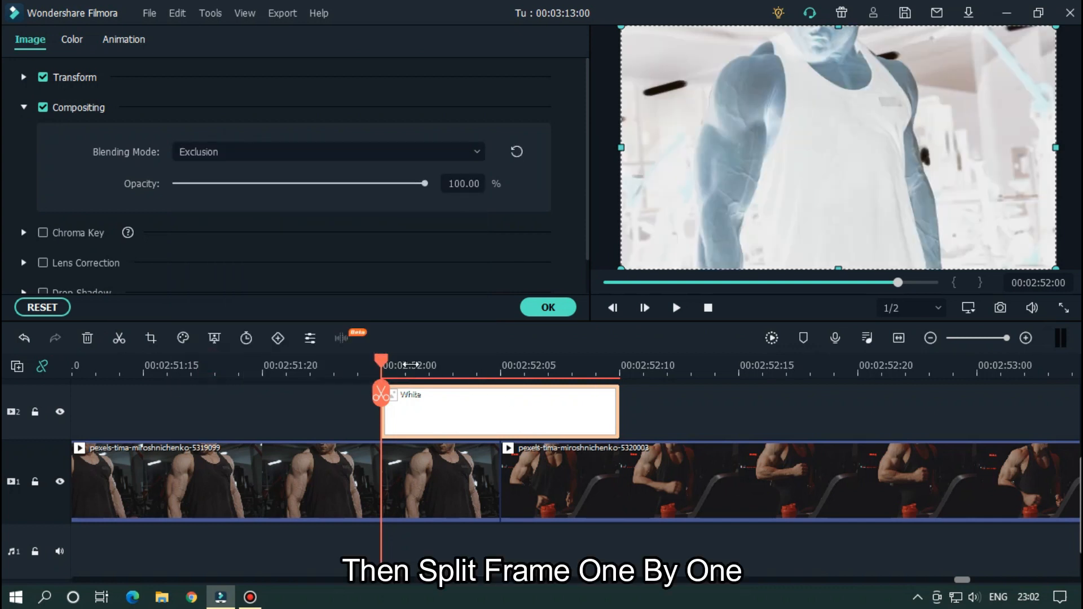
Split the White clip at every frame from 00:02:52:00 to 00:02:52:10 into single-frame pieces
left_click(405, 365)
key("Right")
left_click(434, 395)
key("Right")
left_click(456, 395)
key("Right")
left_click(478, 400)
key("Right")
left_click(502, 396)
left_click(550, 393)
key("Right")
left_click(573, 395)
key("Right")
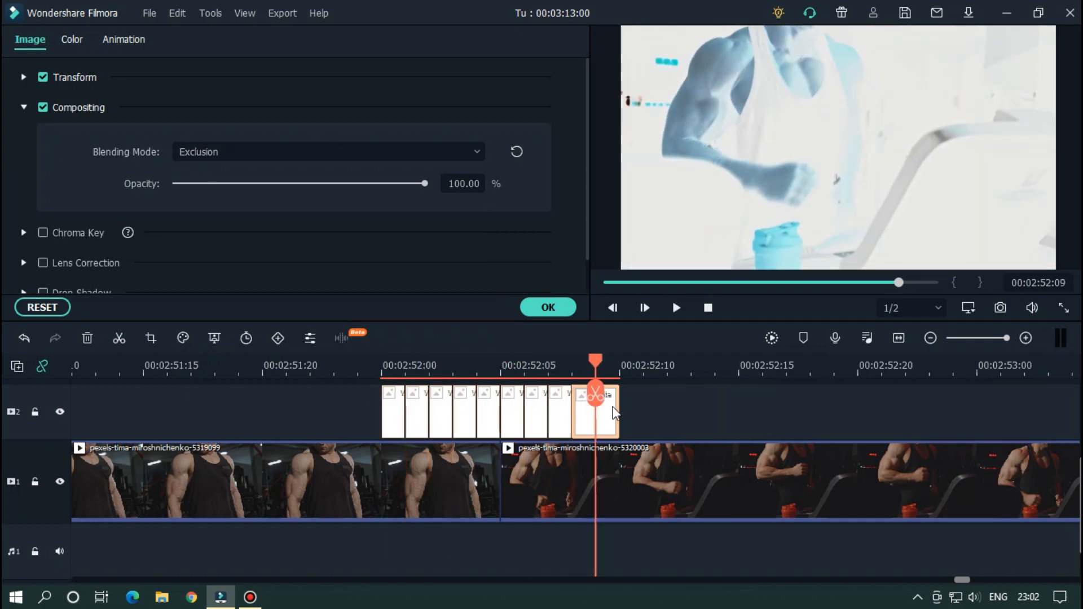
left_click(596, 395)
left_click(673, 412)
Delete every second single-frame White piece, leaving one-frame gaps between the remaining pieces
left_click(427, 411)
key("Delete")
left_click(464, 409)
key("Delete")
left_click(507, 413)
key("Delete")
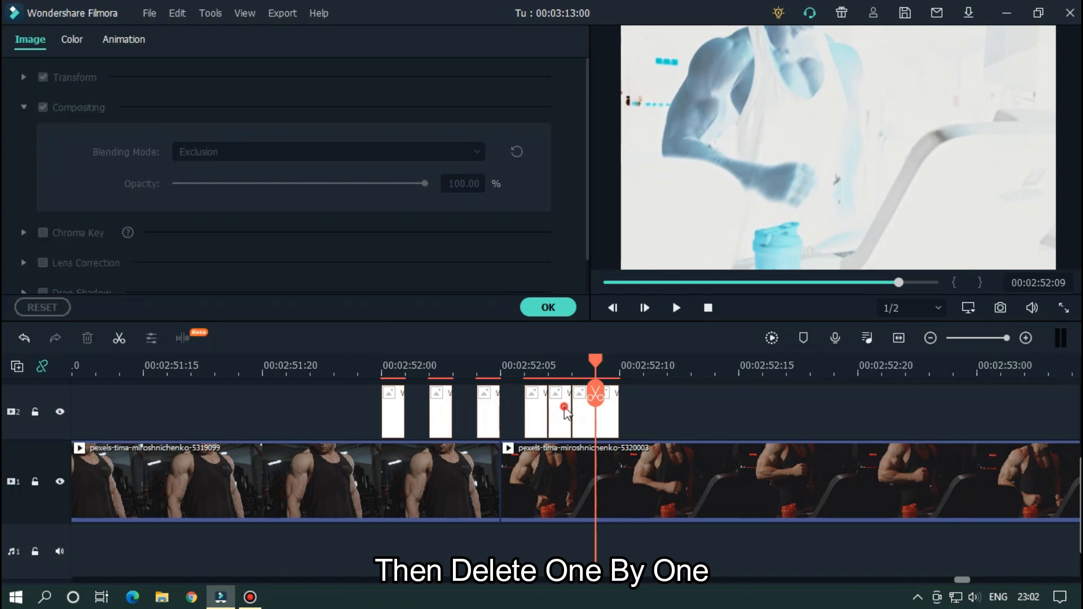
left_click(564, 411)
key("Delete")
left_click(609, 420)
key("Delete")
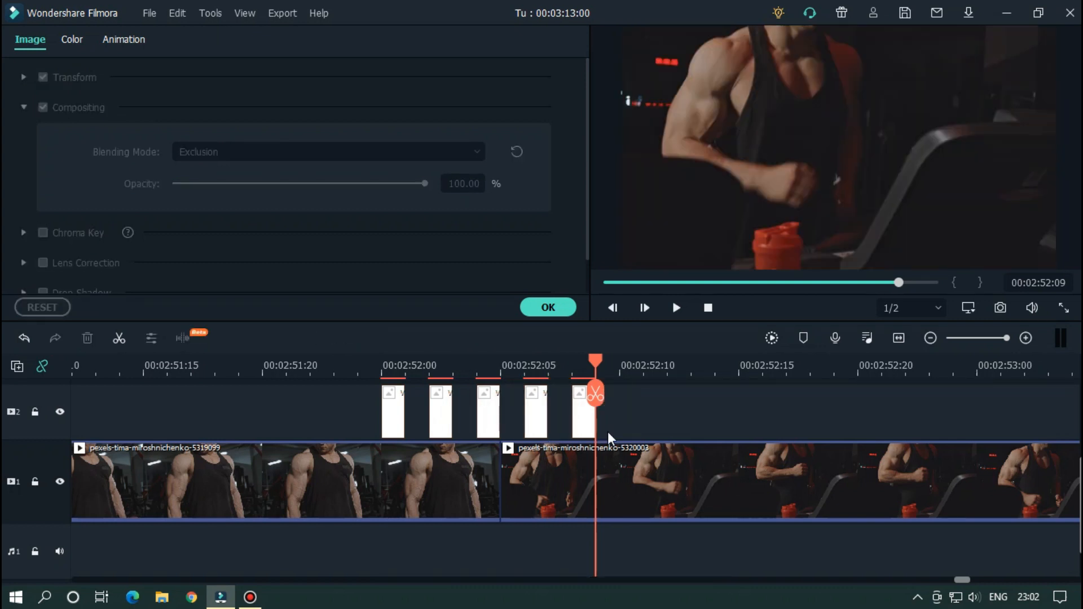
Copy the last White piece and paste it on track 2 at 00:02:52:10
left_click(588, 431)
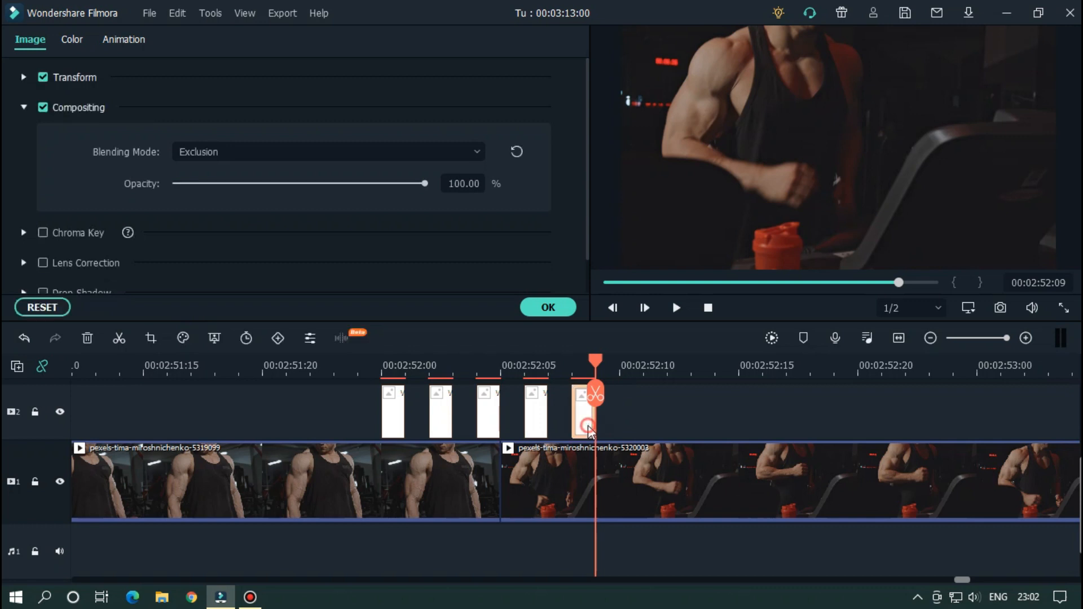
left_click(626, 370)
key("ctrl+v")
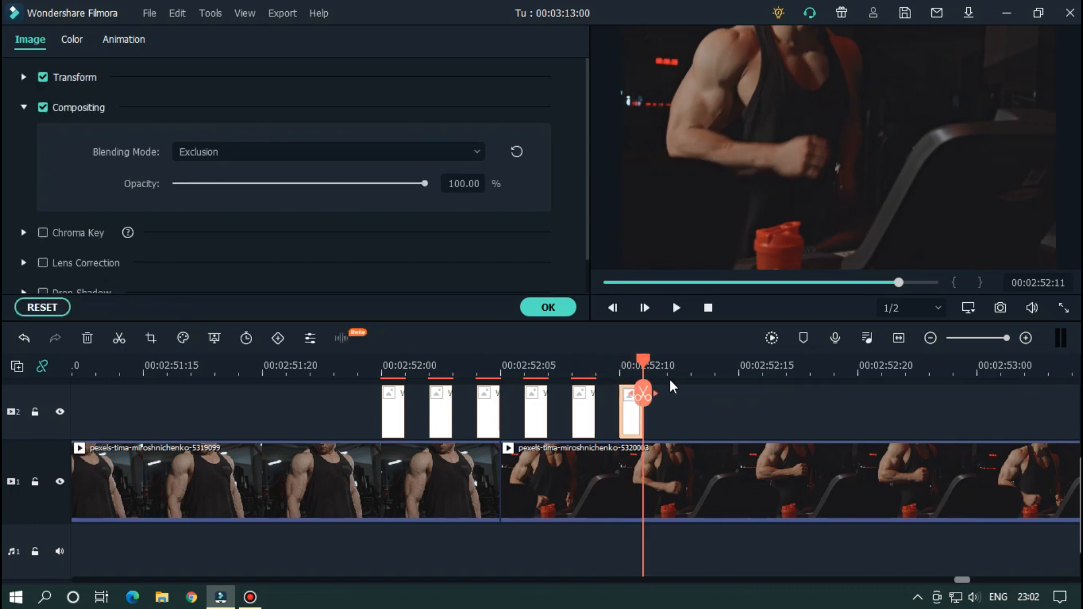
left_click(684, 393)
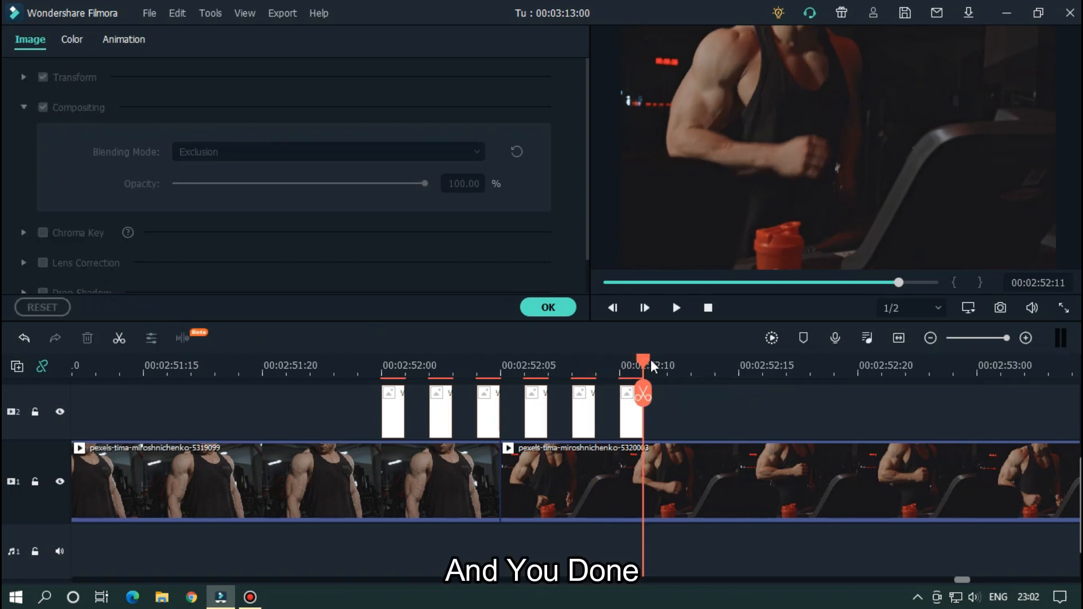
Play the sequence from 00:02:51:10 to preview the flashing Exclusion transition across the cut
left_click(249, 364)
scroll(544, 364, "down", 1)
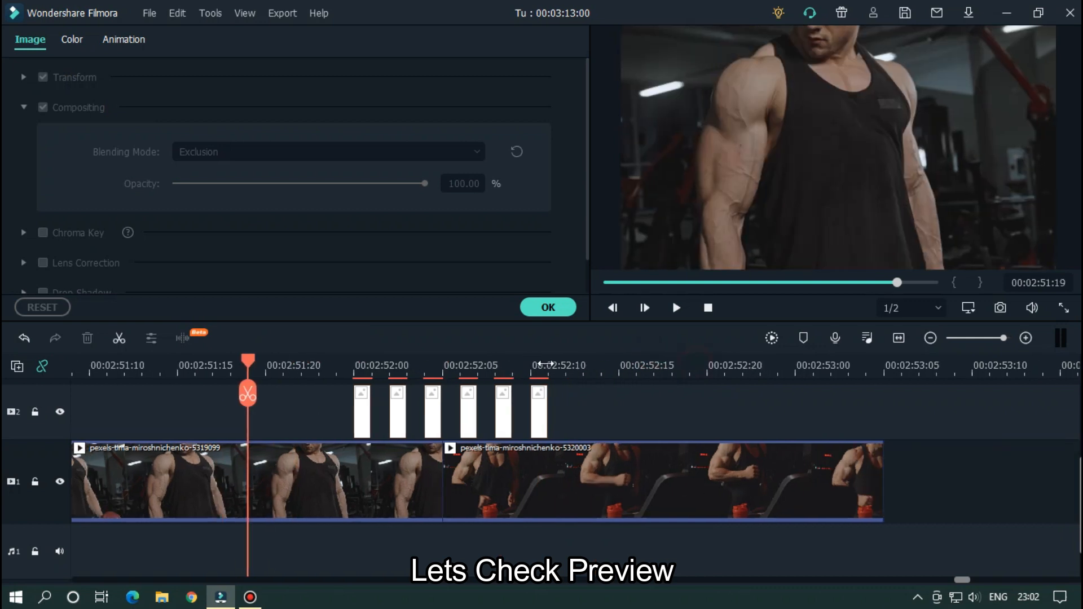
left_click_drag(545, 364, 452, 355)
left_click_drag(242, 360, 149, 362)
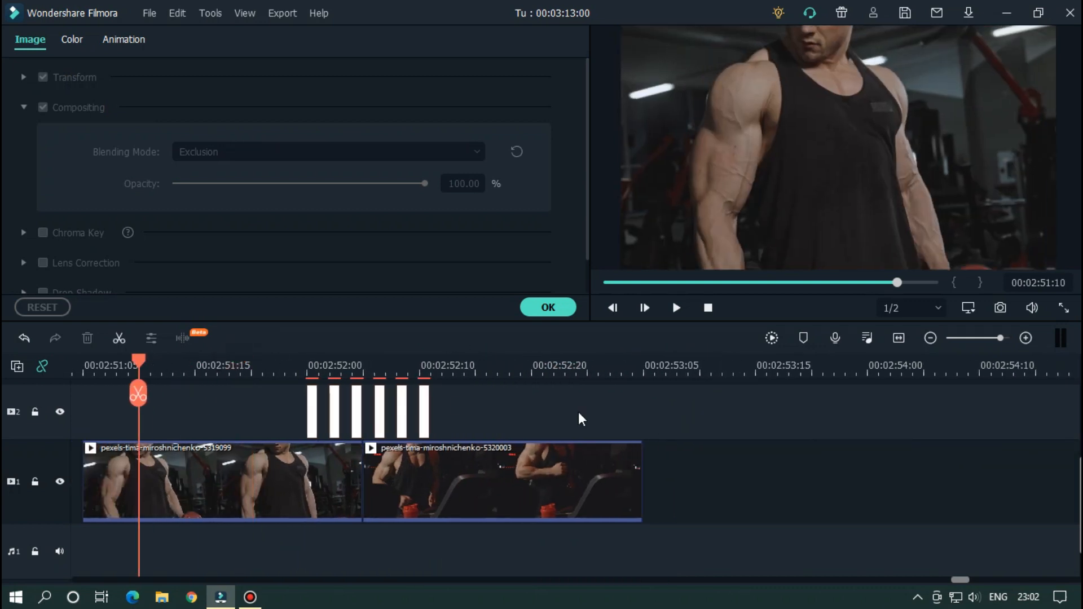
key("space")
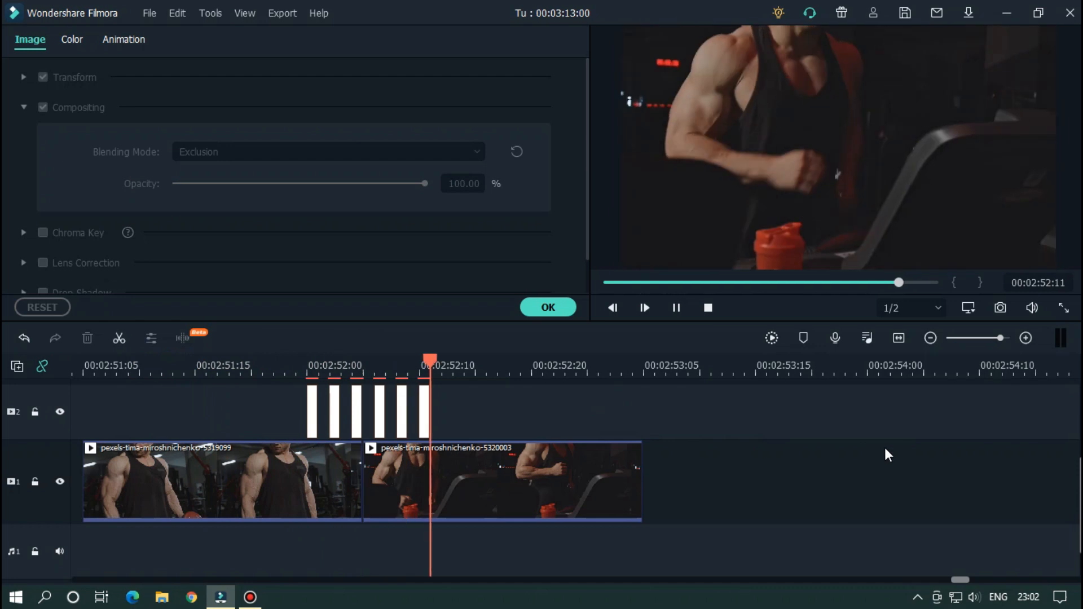
Replay the flashing Exclusion transition from about 00:02:51:14 across the cut
key("space")
left_click(194, 366)
key("space")
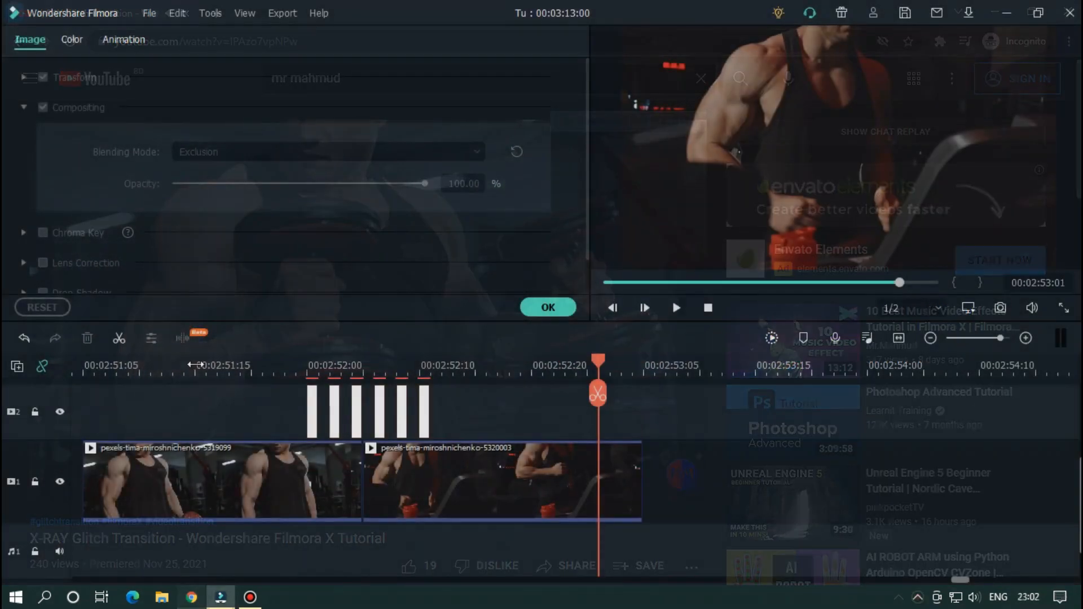
key("space")
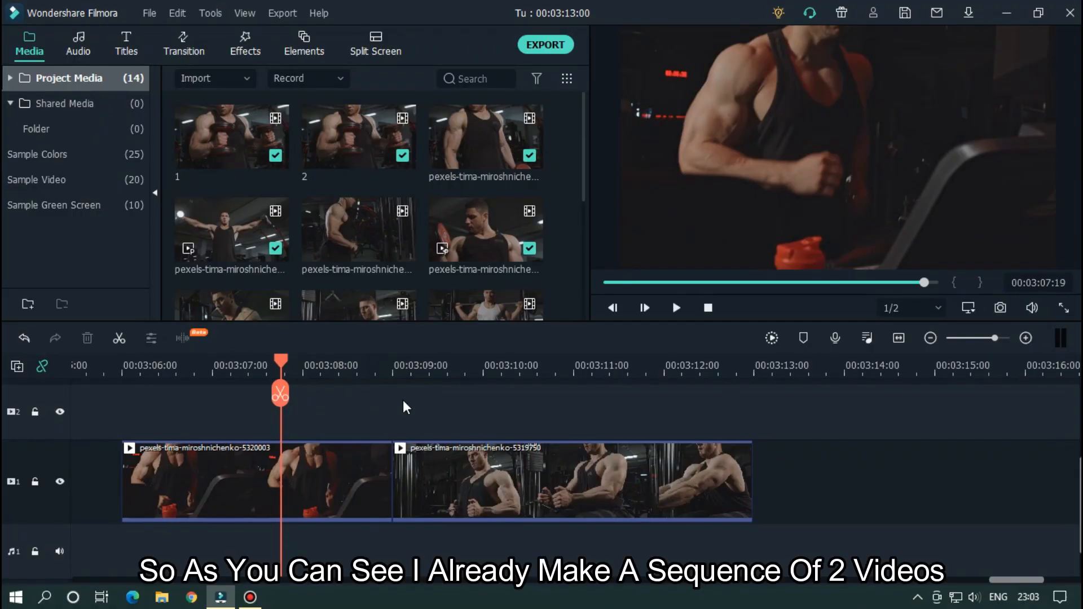
Move clip 5320003 up to track 2 and shift clip 5319750 on track 1 back 15 frames to start at 00:03:08:10
key("space")
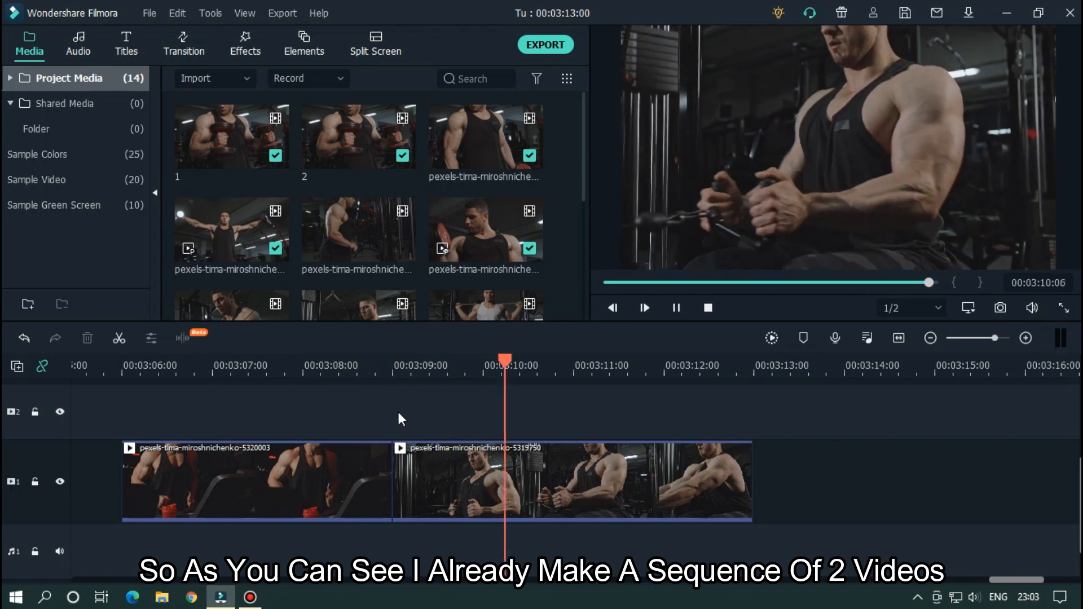
key("space")
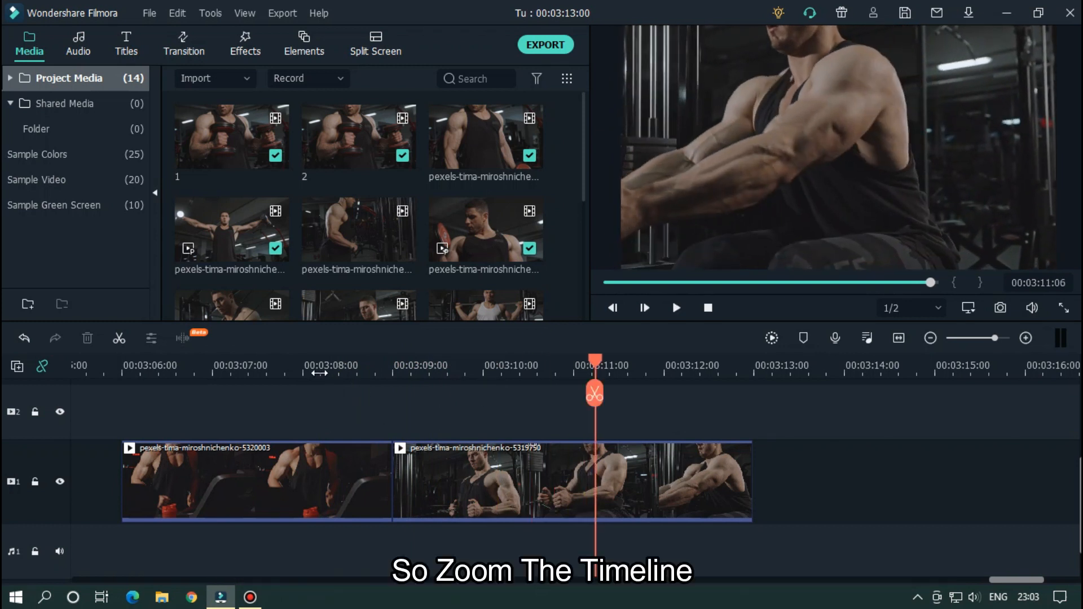
left_click(320, 372)
scroll(319, 373, "up", 3)
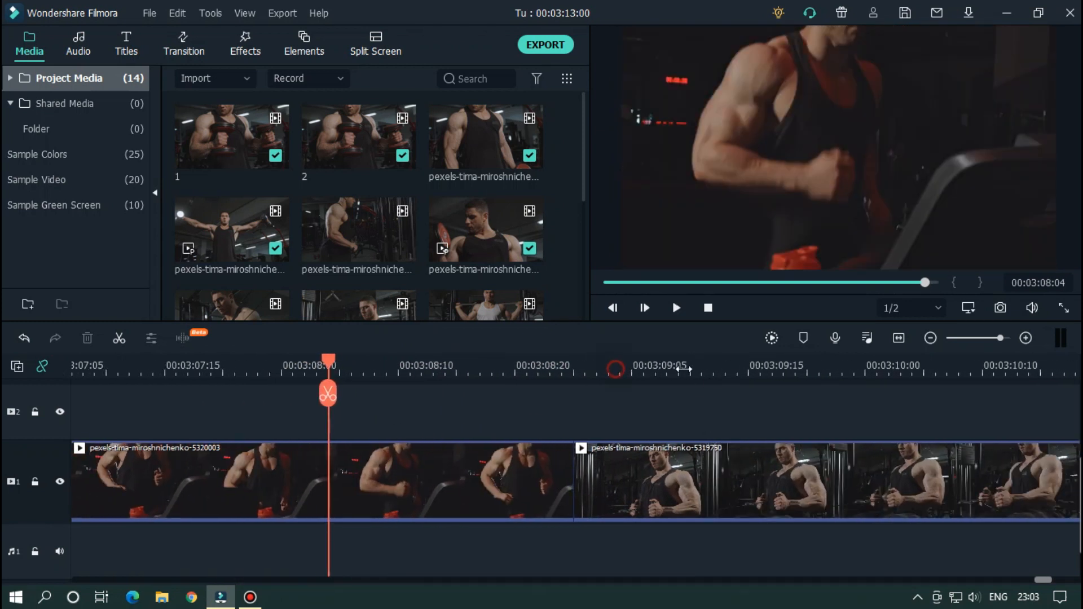
scroll(684, 369, "up", 2)
left_click(822, 372)
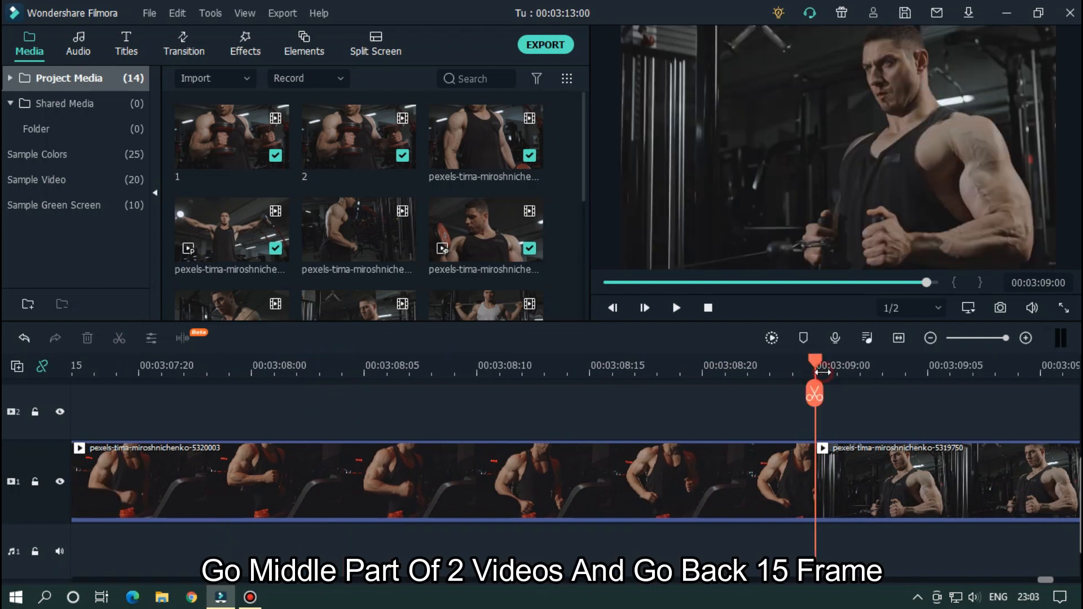
left_click_drag(820, 378, 489, 390)
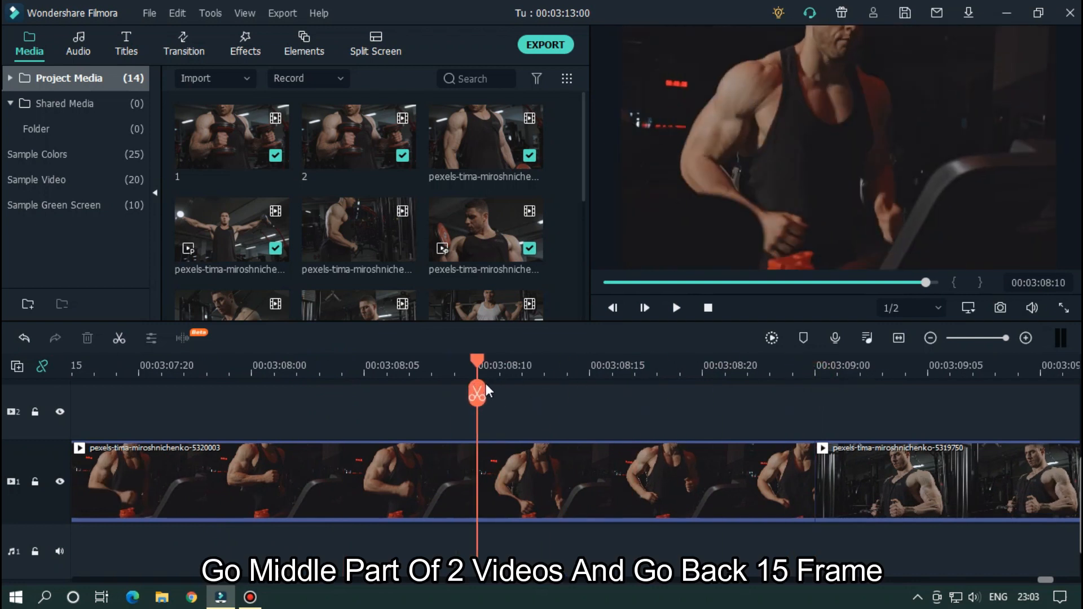
left_click(510, 467)
left_click_drag(543, 483, 536, 447)
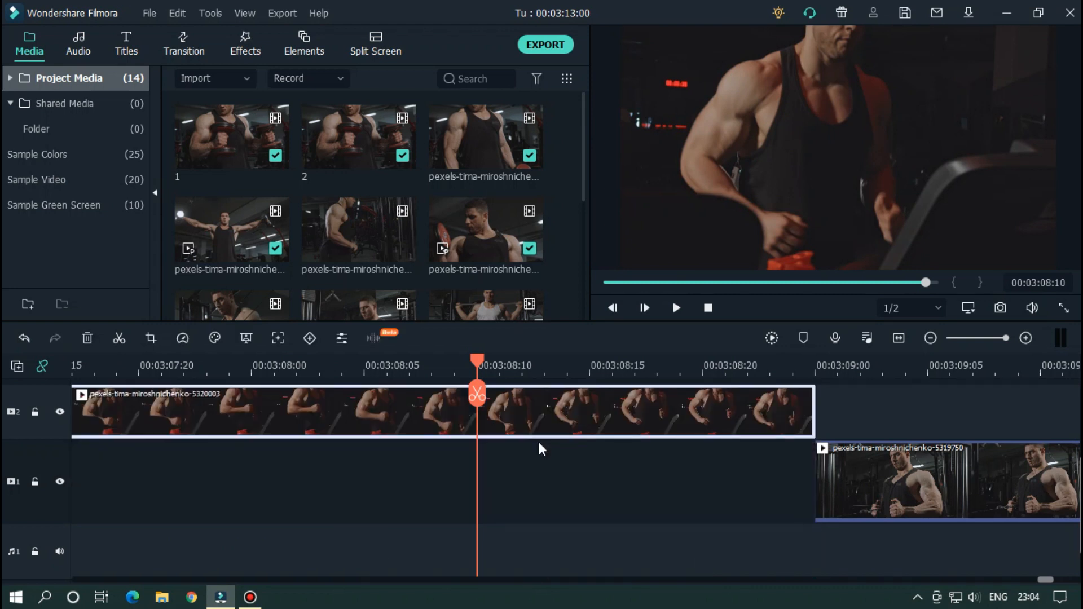
left_click_drag(883, 485, 527, 479)
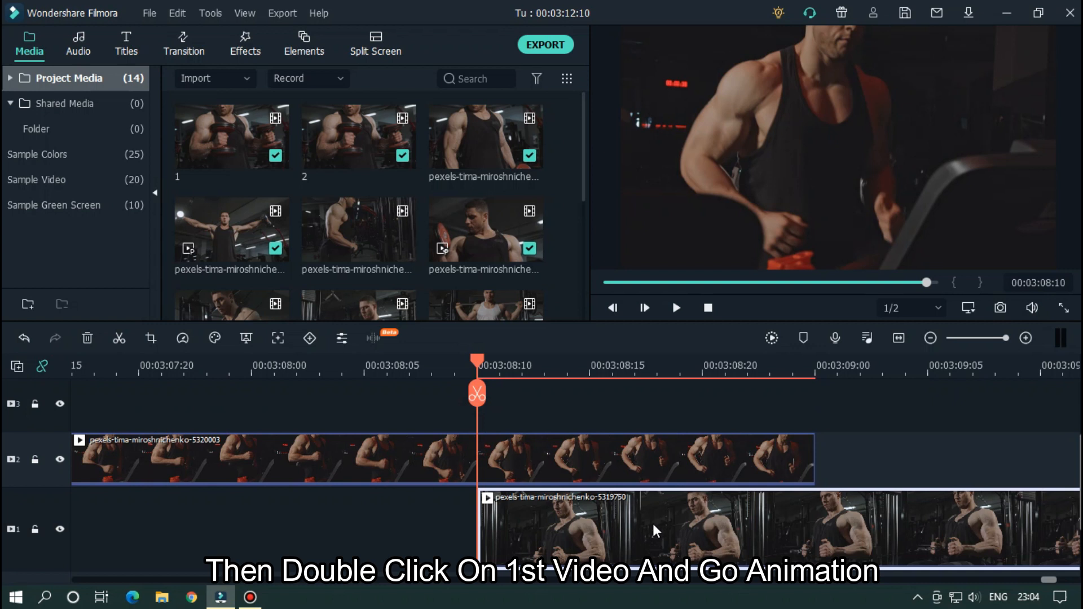
Keyframe the track 2 clip: default values at 00:03:08:10, and rotation 6° with position X -8, Y -27 at 00:03:08:15
double_click(557, 446)
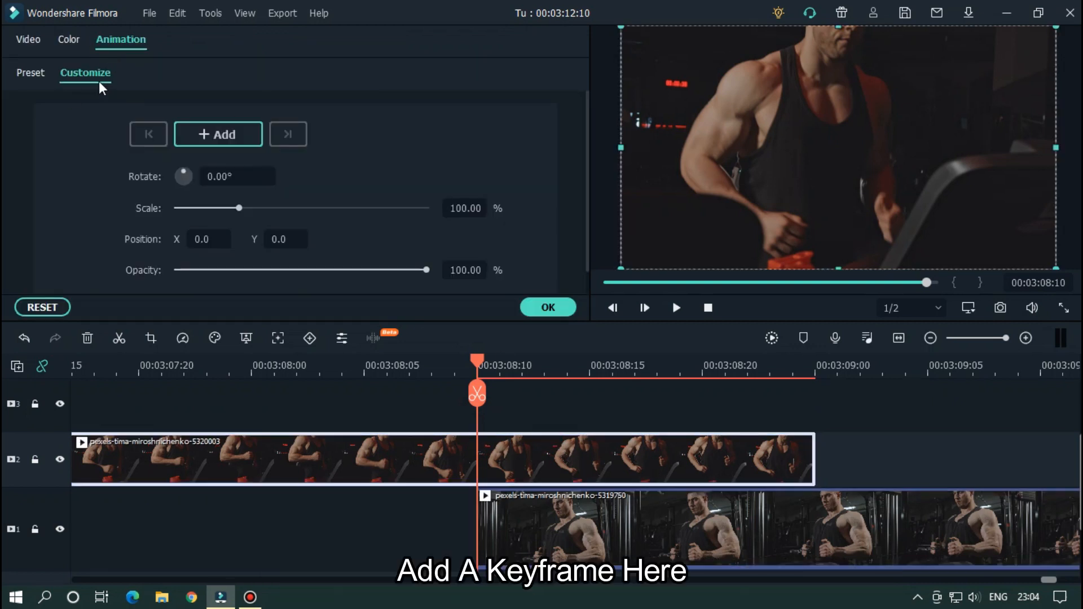
left_click(229, 137)
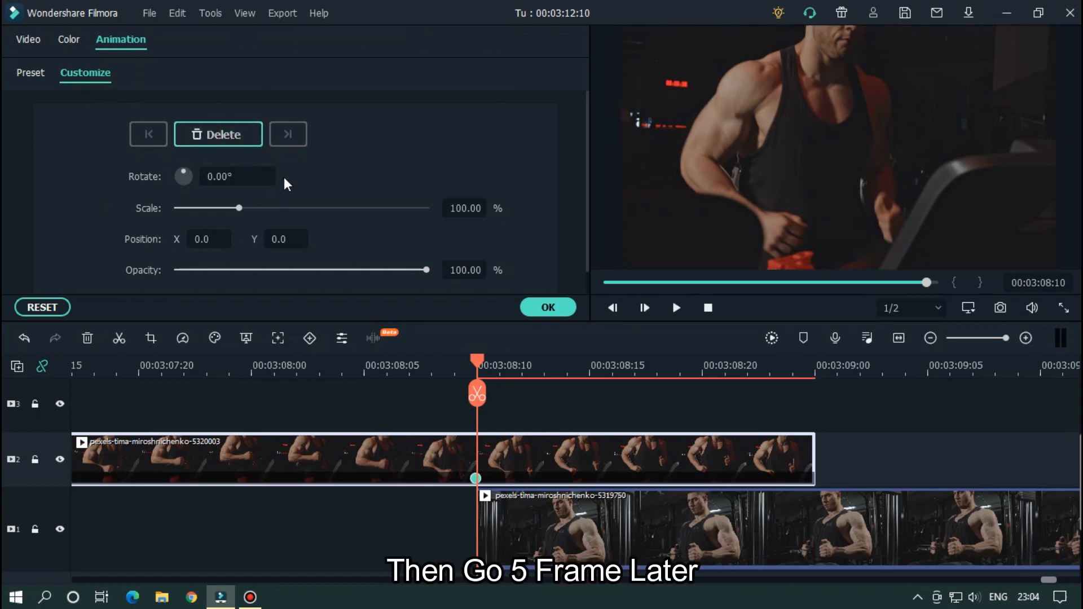
left_click_drag(484, 367, 594, 371)
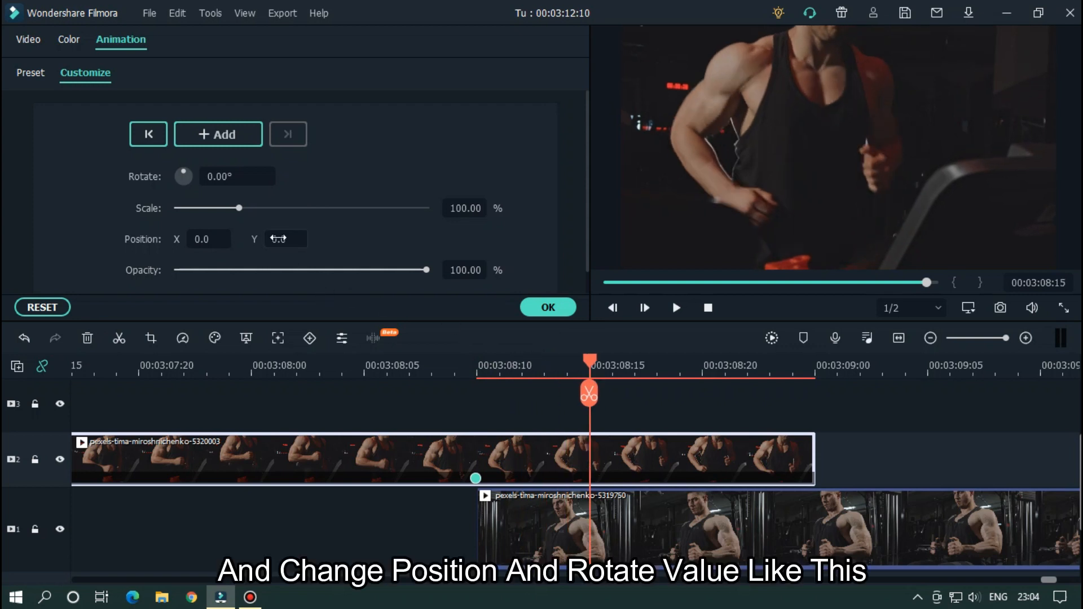
left_click_drag(282, 239, 282, 237)
left_click_drag(222, 174, 225, 174)
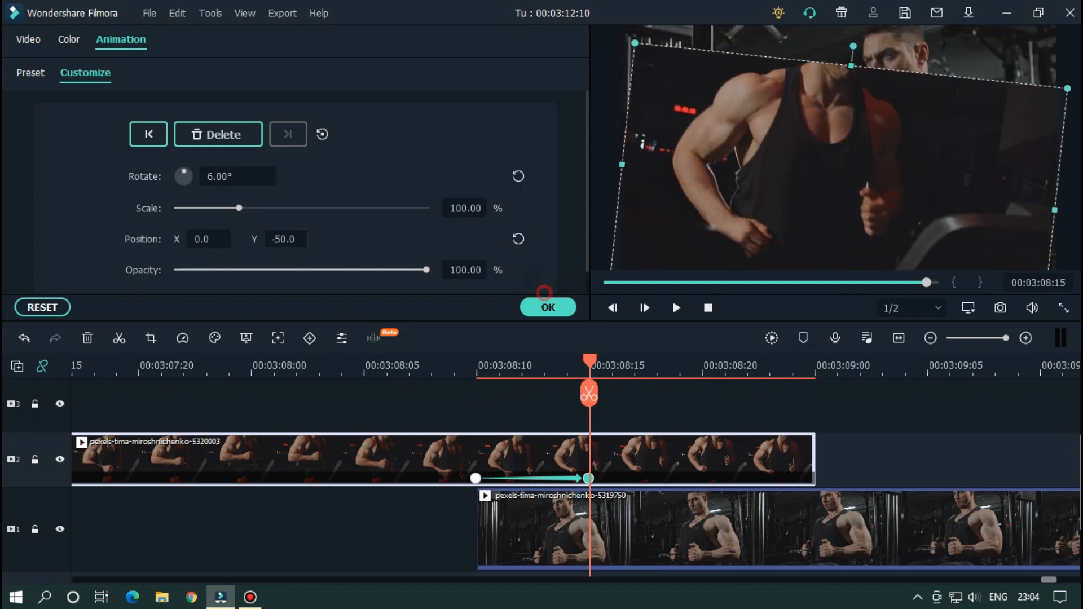
left_click_drag(282, 239, 291, 239)
left_click_drag(209, 239, 204, 239)
left_click_drag(282, 239, 285, 239)
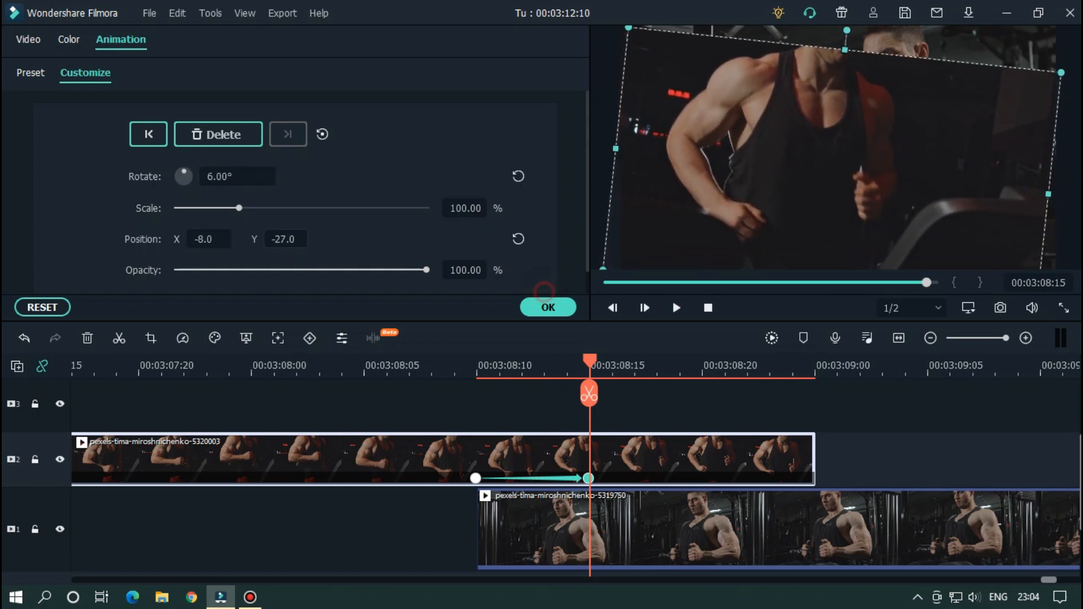
Play the overlap from about 00:03:08:05 to preview the tilting animation of the track 2 clip
left_click(367, 362)
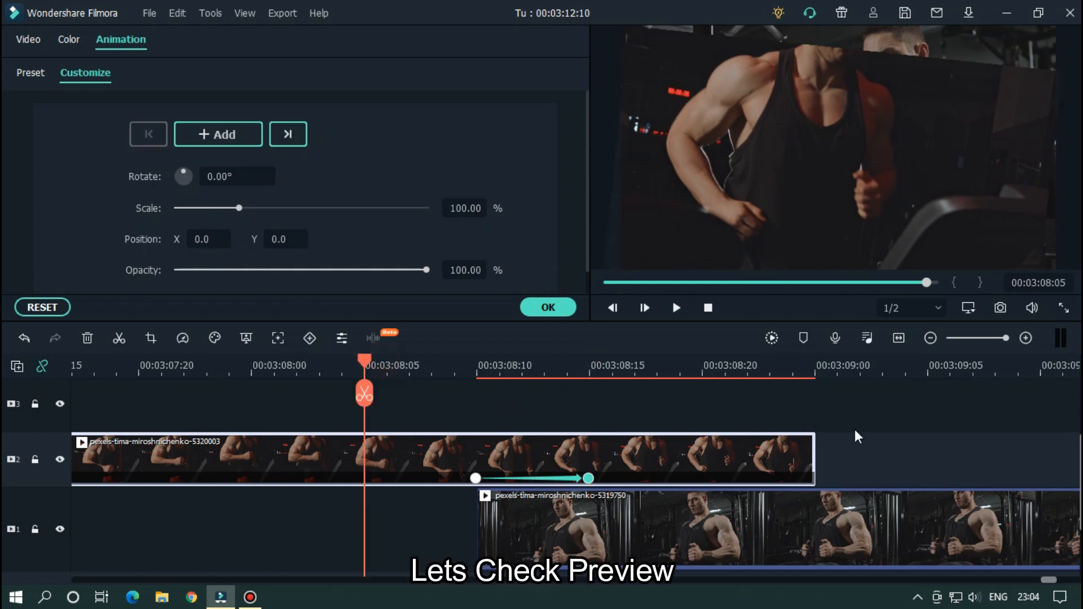
left_click(874, 429)
key("space")
key("space")
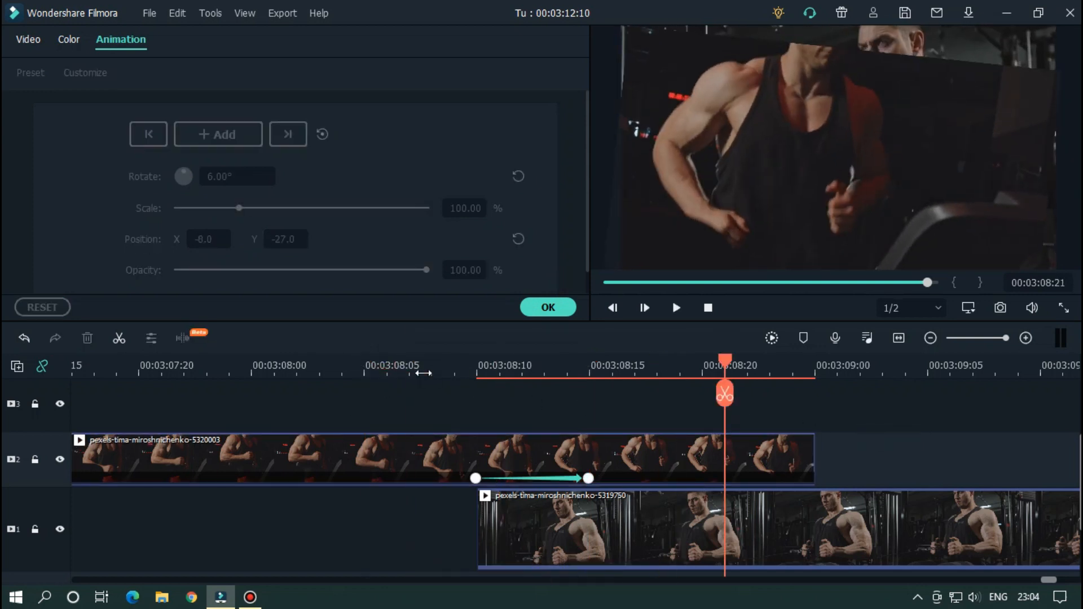
left_click(411, 372)
key("space")
Add a third keyframe at 00:03:08:24 with position Y -463 and move it to the very end of the track 2 clip
left_click(591, 407)
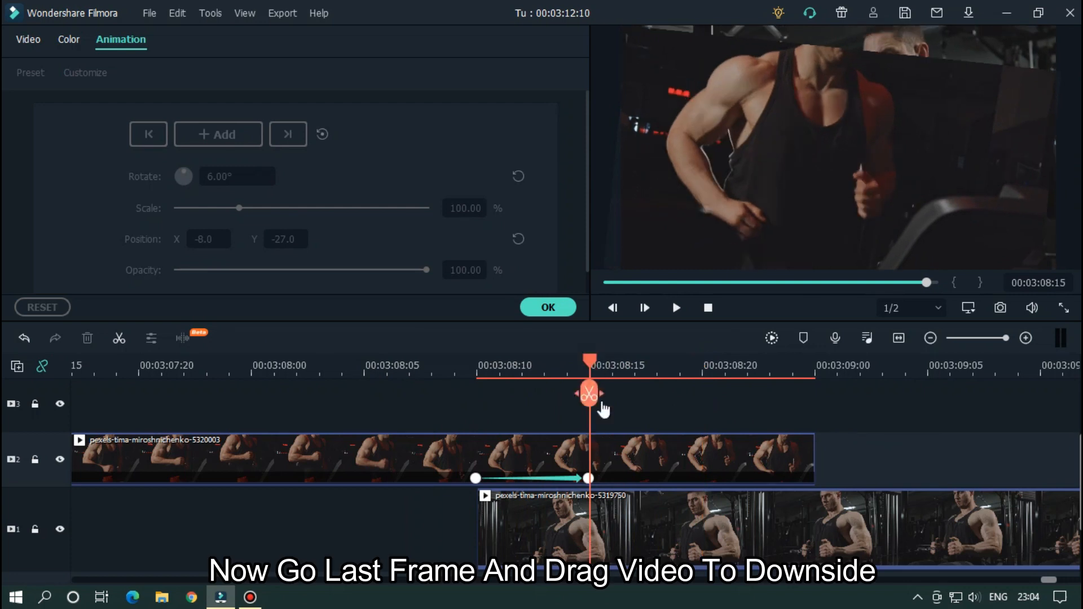
left_click_drag(600, 364, 817, 372)
key("Left")
left_click(766, 445)
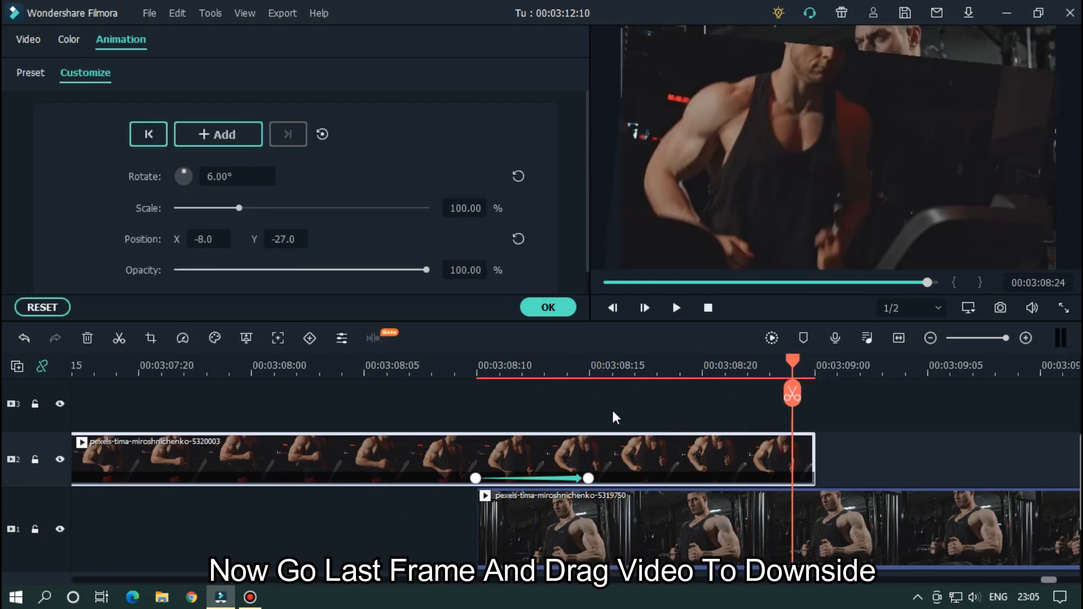
left_click_drag(284, 239, 162, 240)
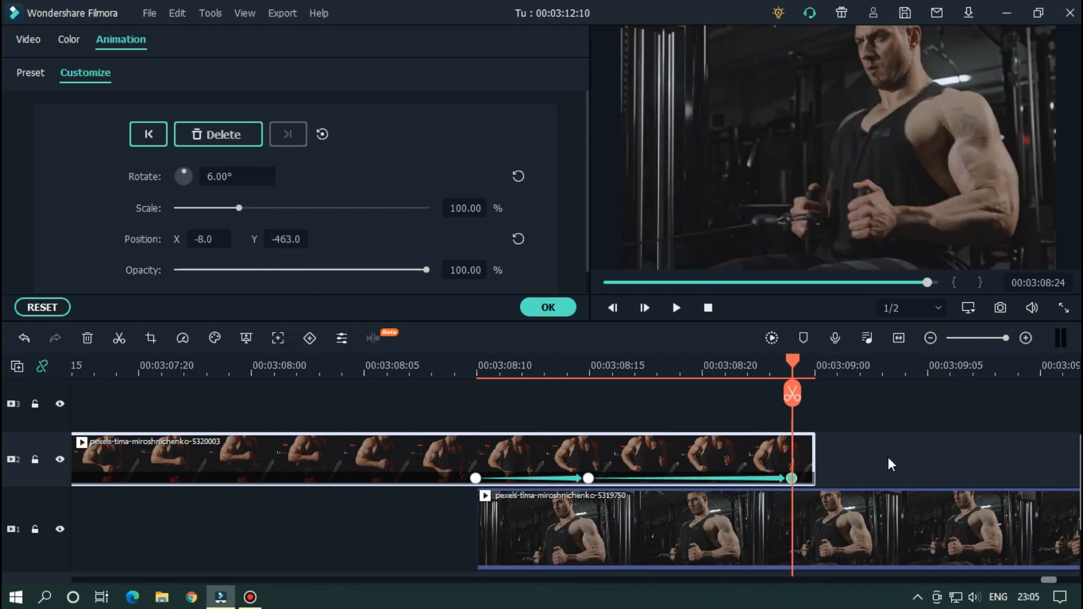
left_click(829, 479)
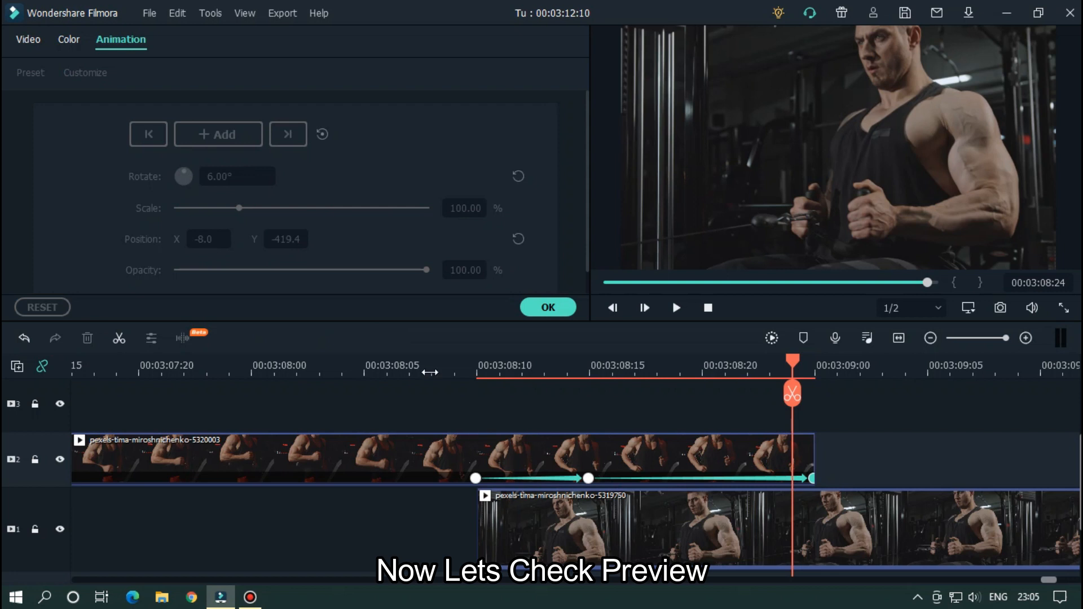
Play the transition several times from just before 00:03:08:10 to review the tilt and downward drop
left_click(409, 370)
key("space")
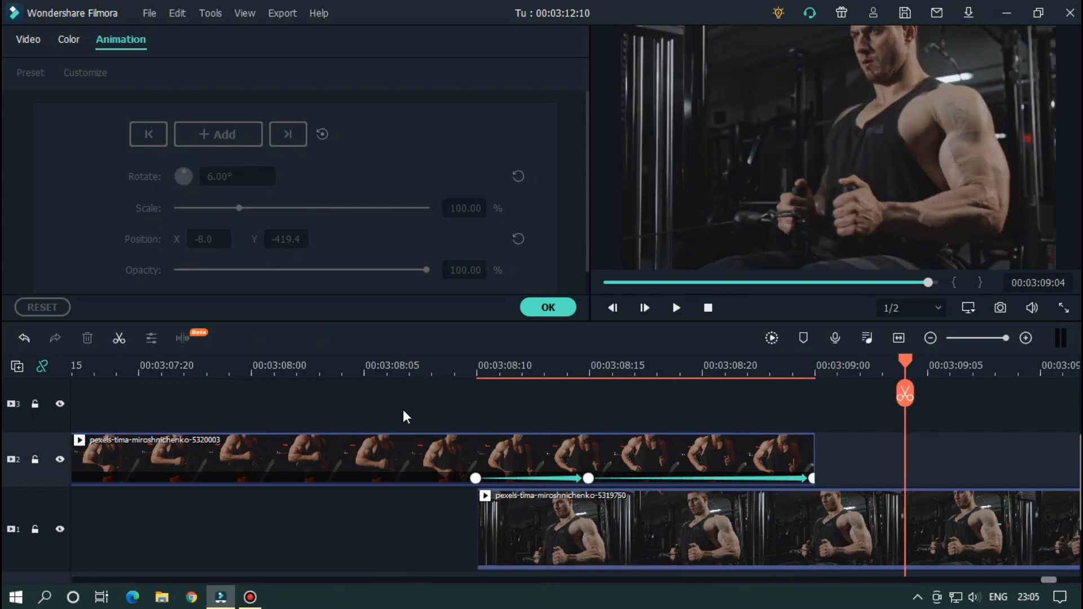
left_click(343, 365)
key("space")
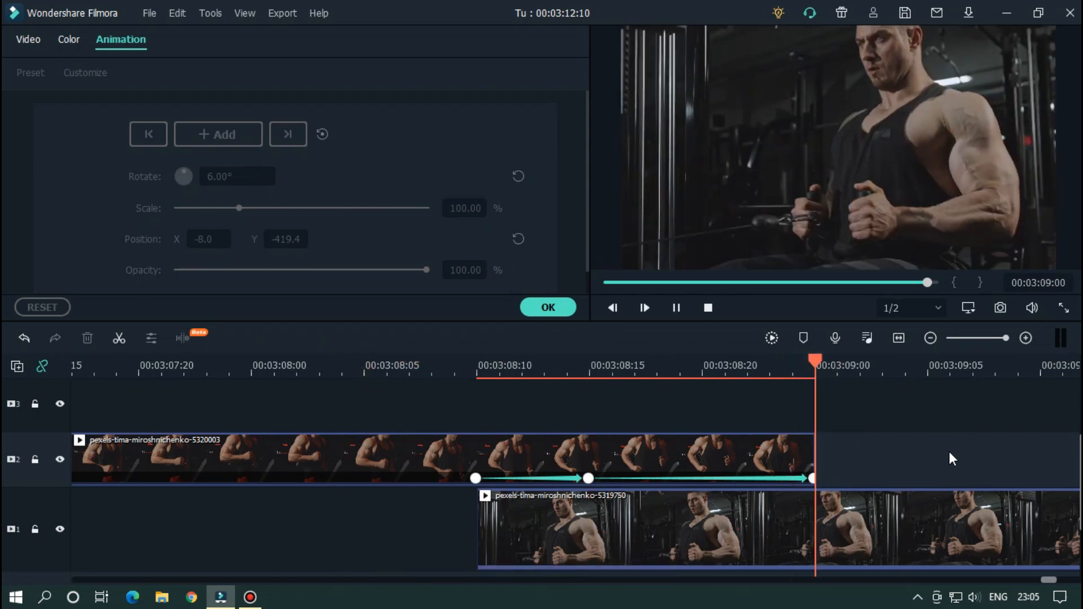
key("space")
left_click(371, 374)
key("space")
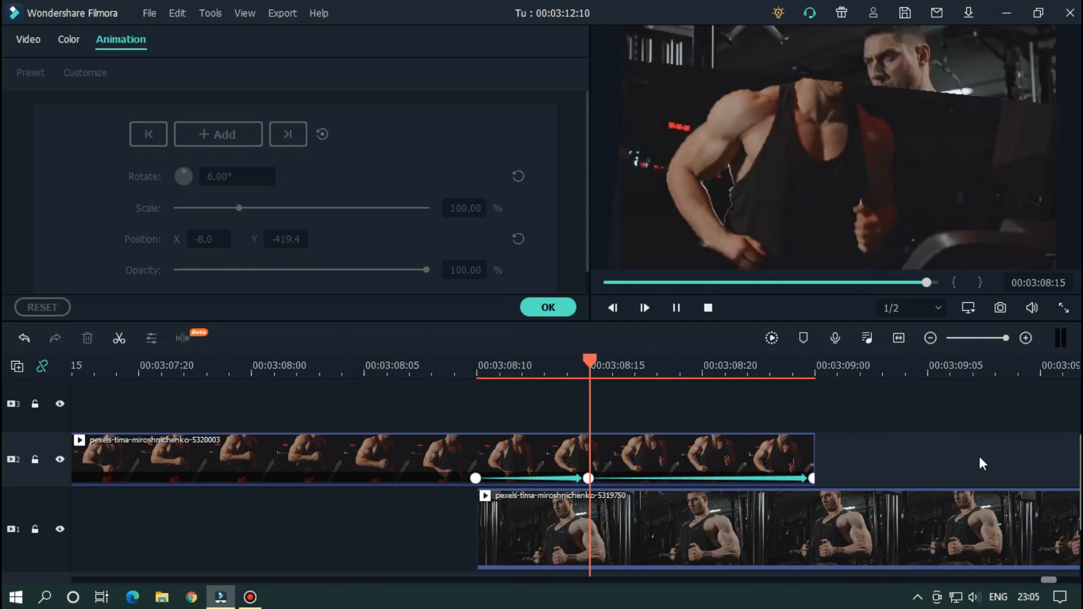
key("space")
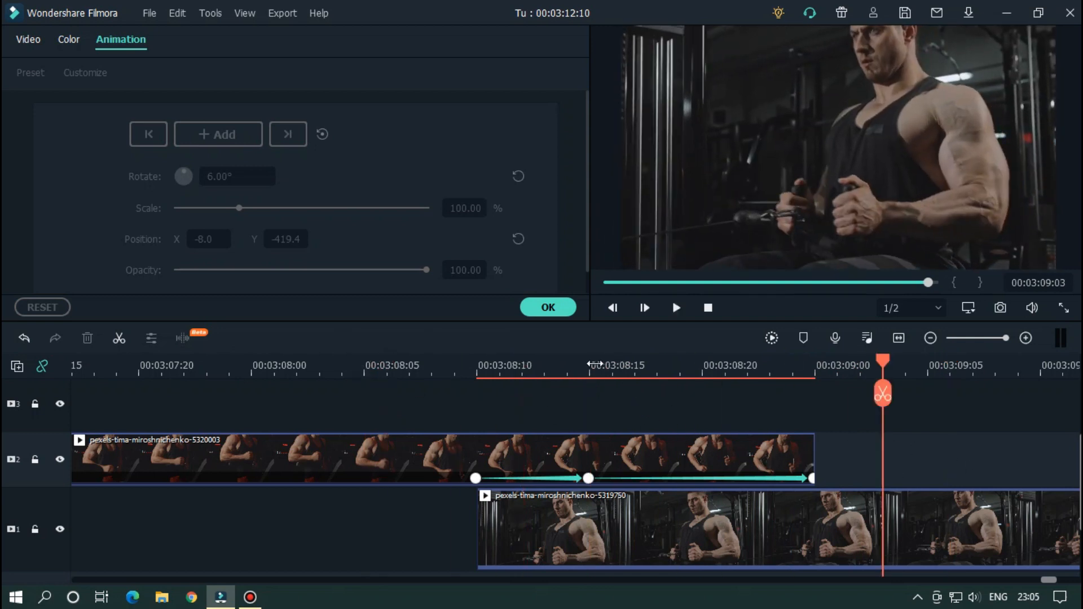
Split the track 2 clip at the middle keyframe, 00:03:08:15
left_click(591, 365)
left_click(655, 440)
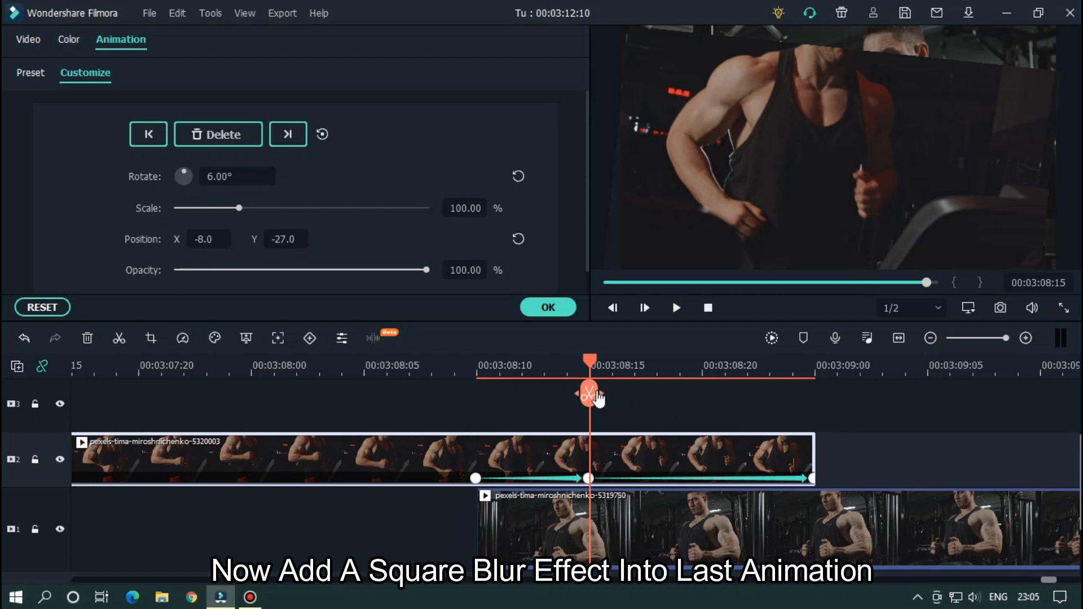
left_click(597, 395)
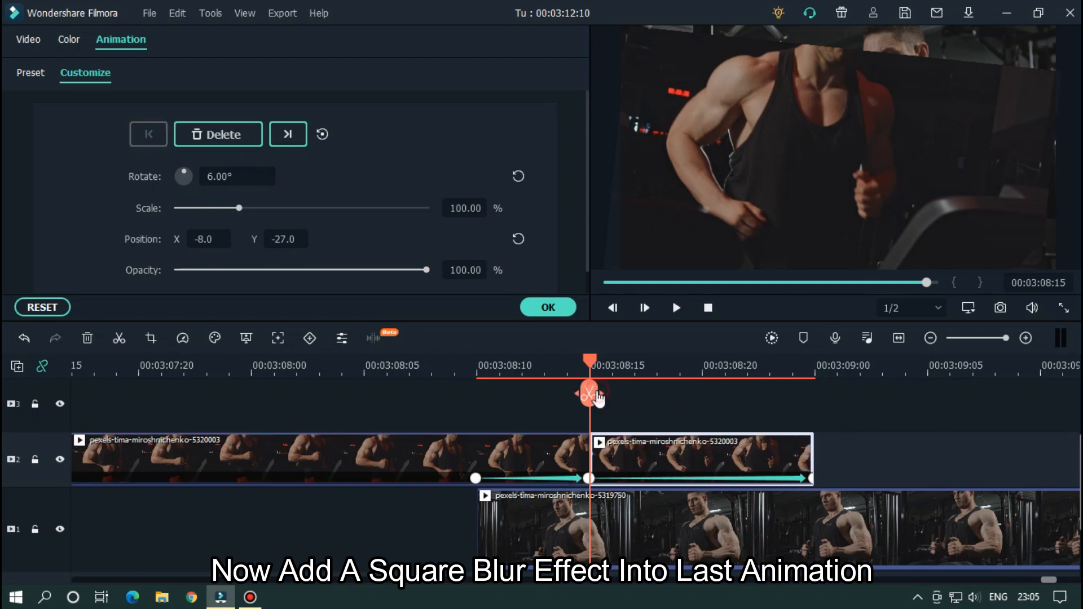
Search the effects for "sq" and apply Square Blur to the second piece of the split track 2 clip
left_click(547, 310)
left_click(260, 53)
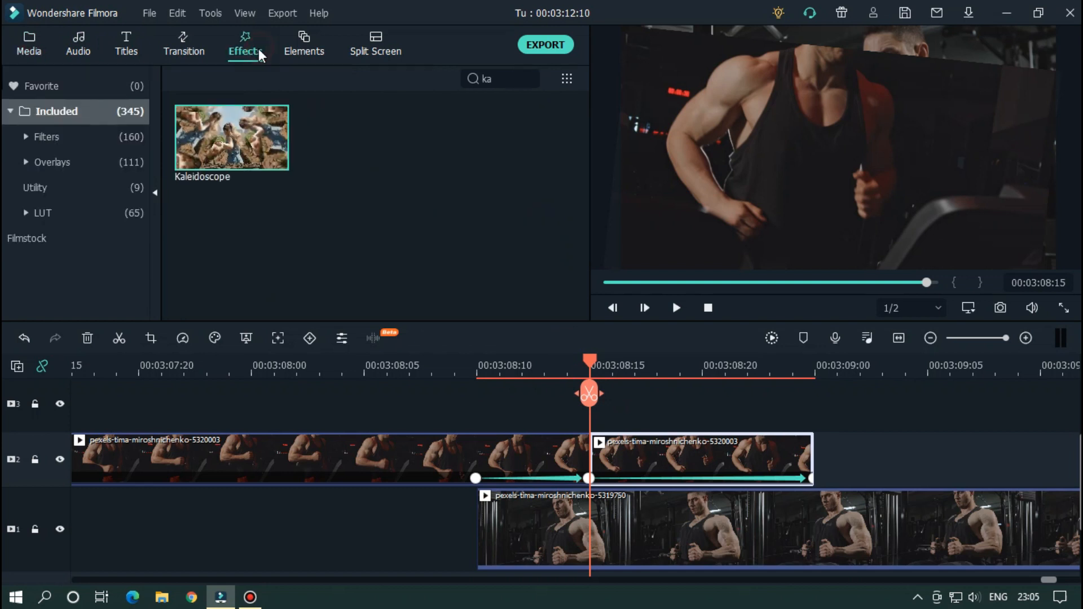
left_click(529, 79)
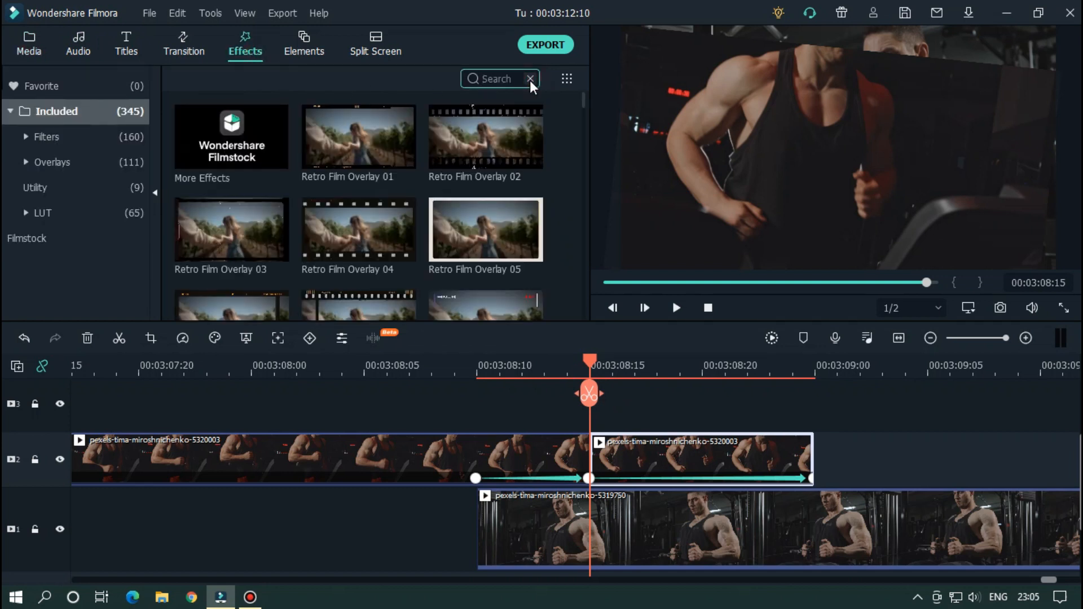
type("sq")
left_click_drag(278, 129, 621, 443)
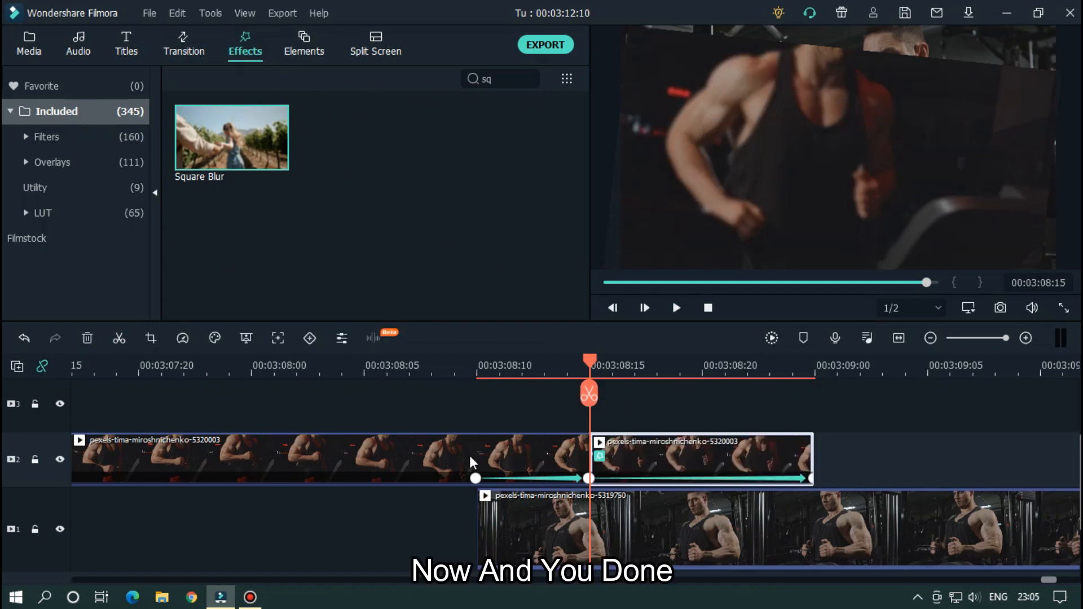
Play the finished drop transition from before the overlap to check the blurred downward movement
left_click(370, 367)
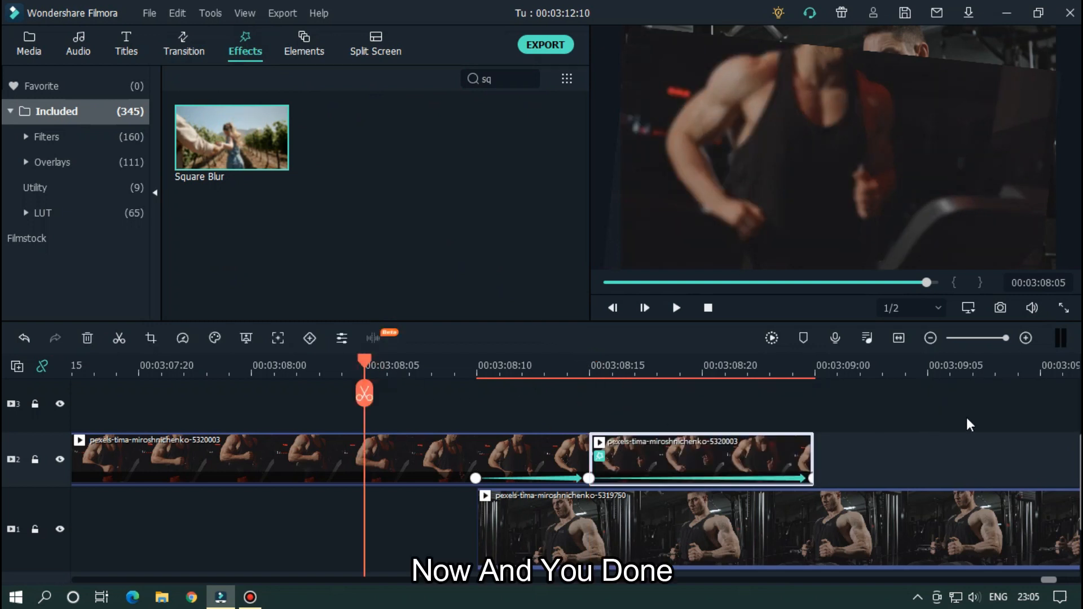
key("space")
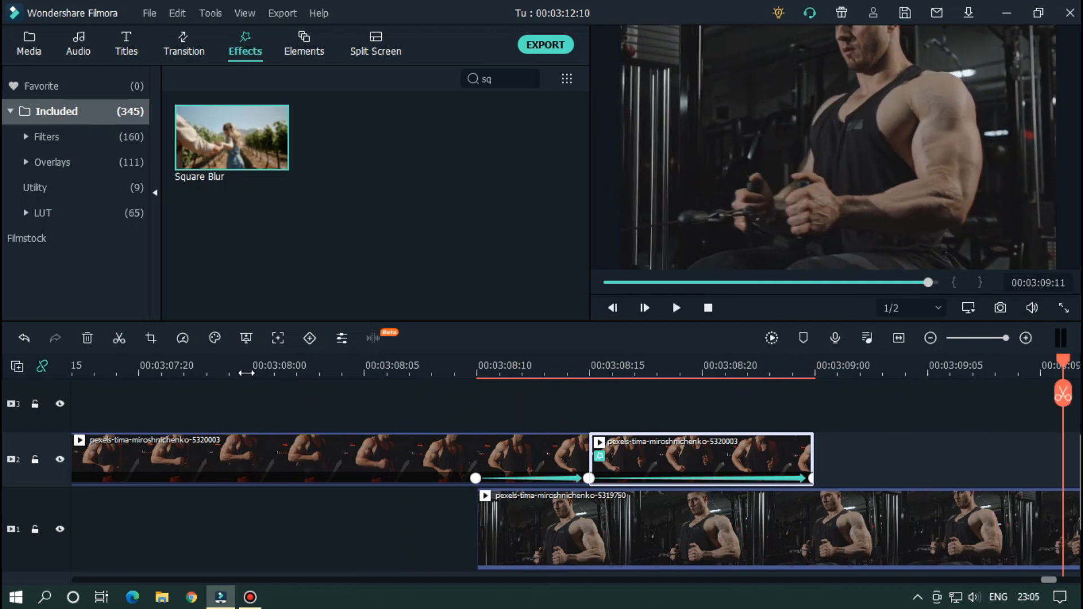
left_click(224, 369)
key("space")
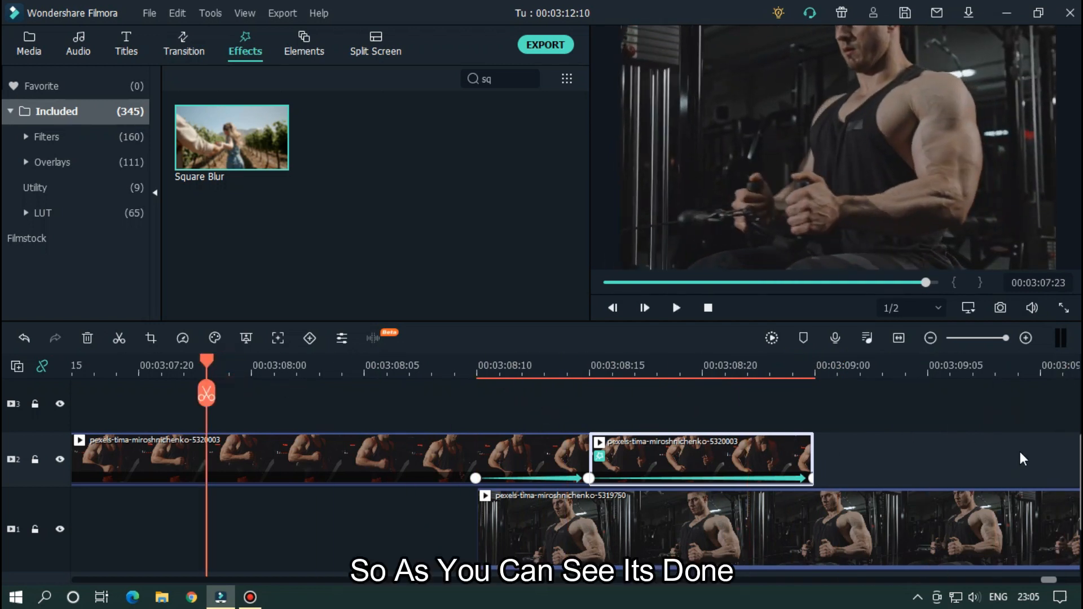
key("space")
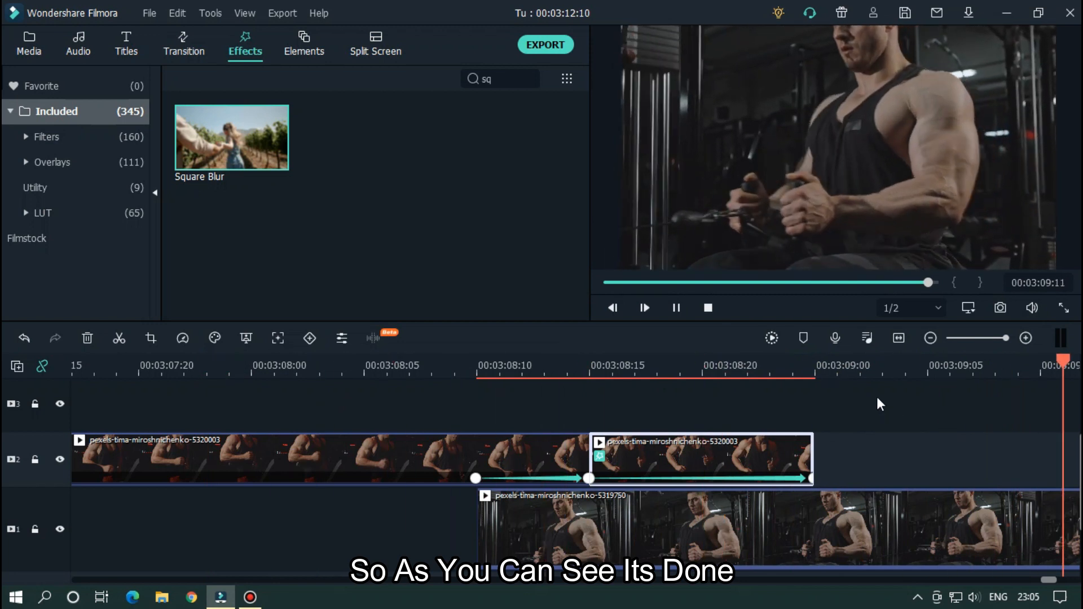